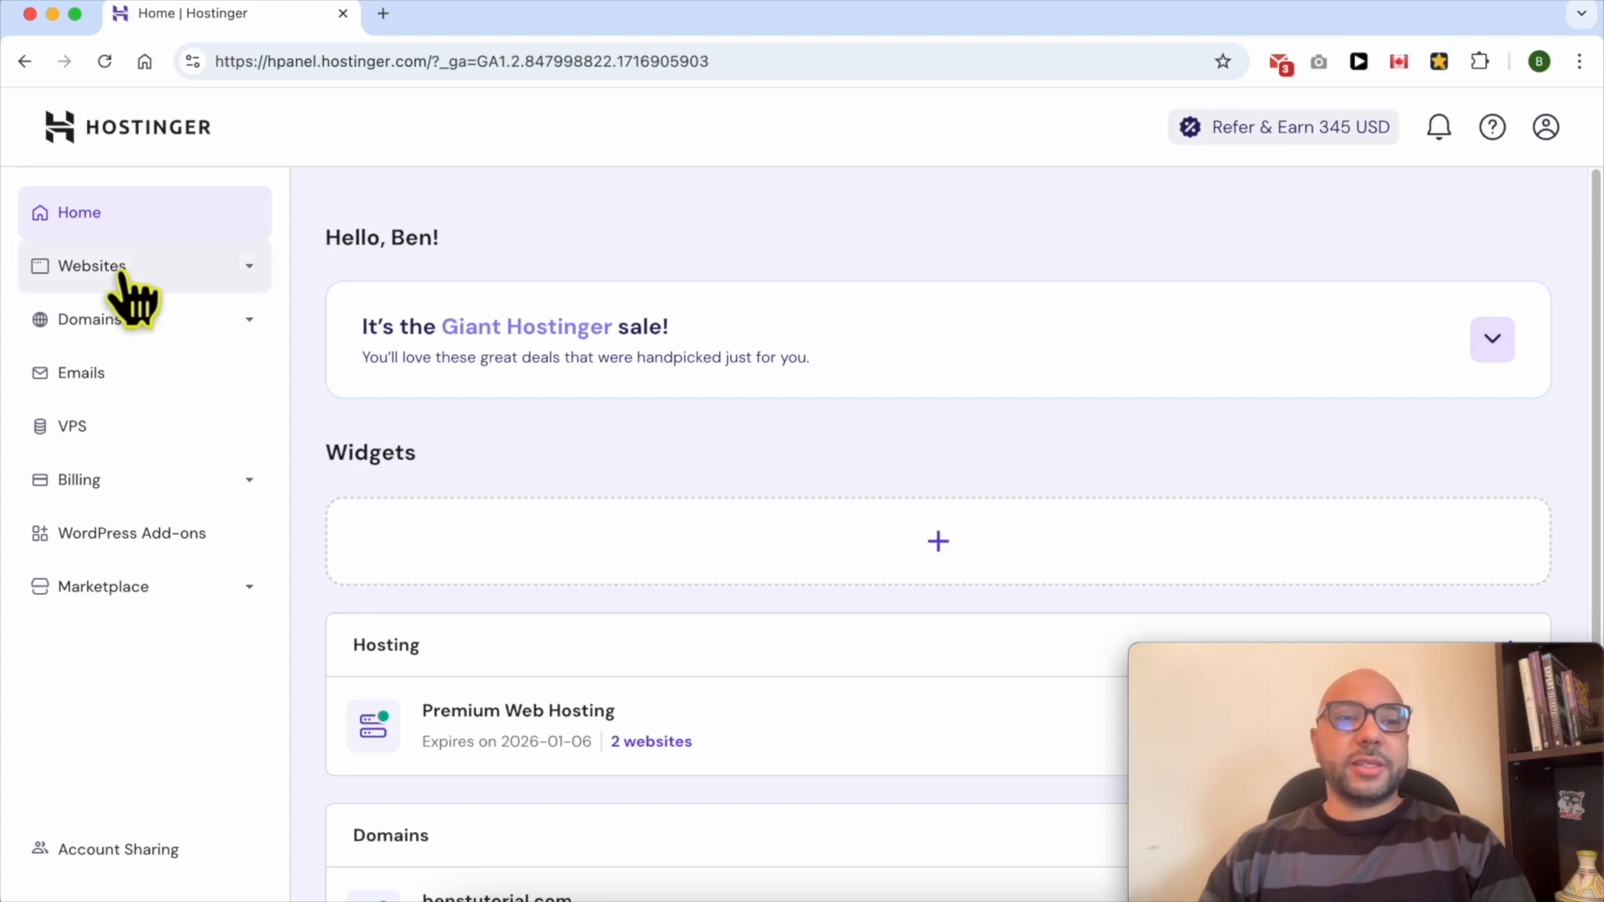
- Open the website editor for benstutorial.com from the websites list
left_click(136, 267)
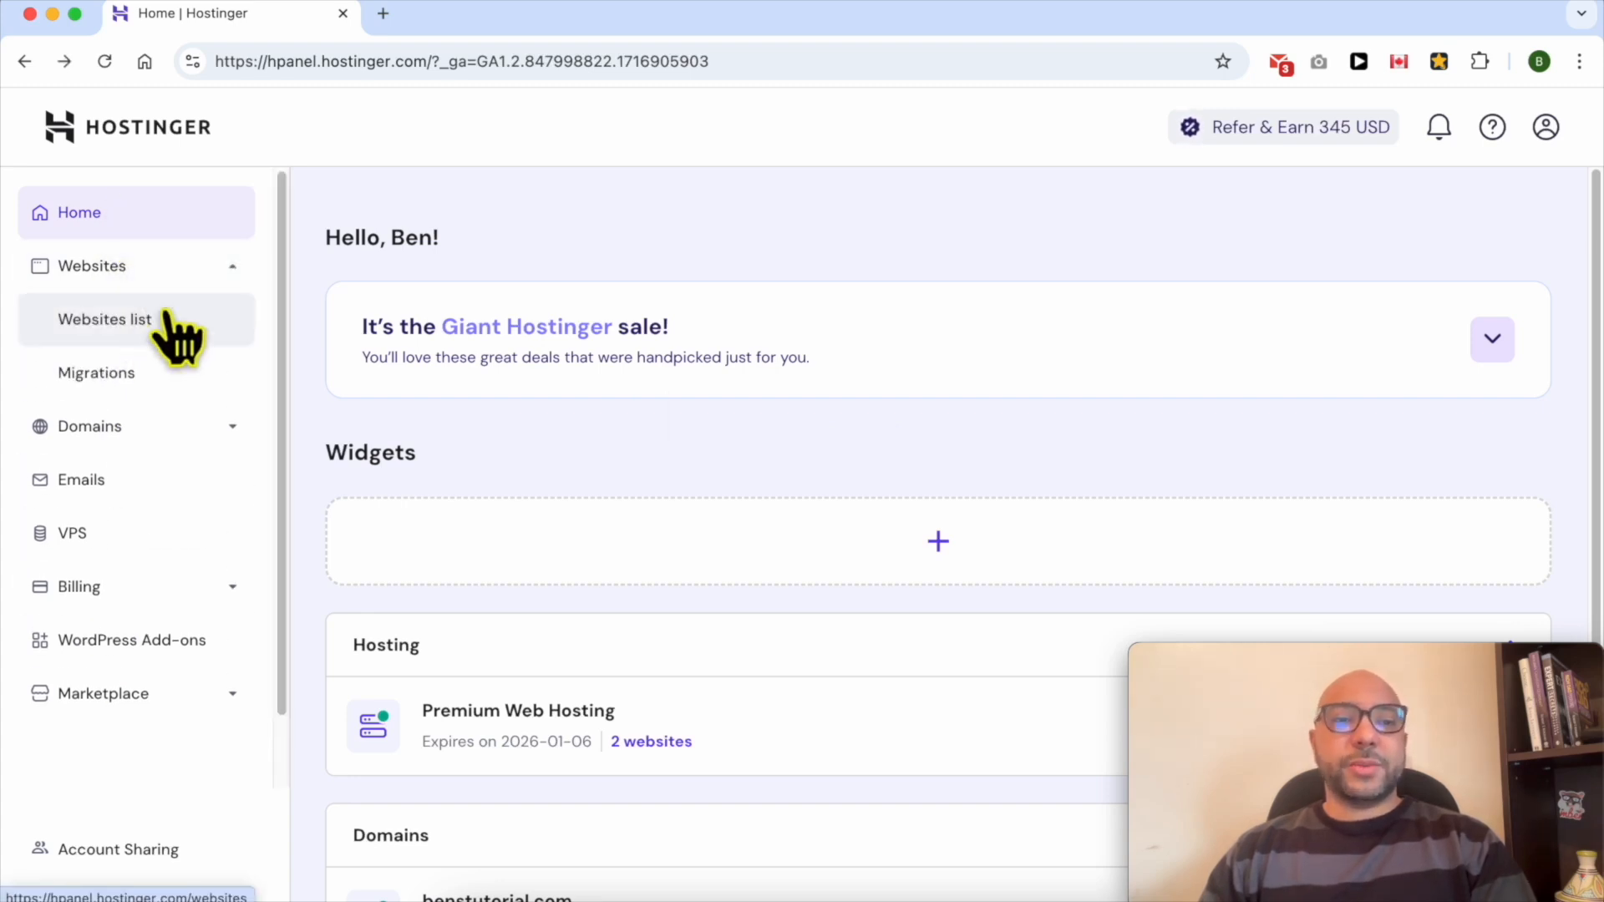
left_click(170, 326)
scroll(735, 501, "down", 1)
left_click_drag(1289, 680, 1155, 26)
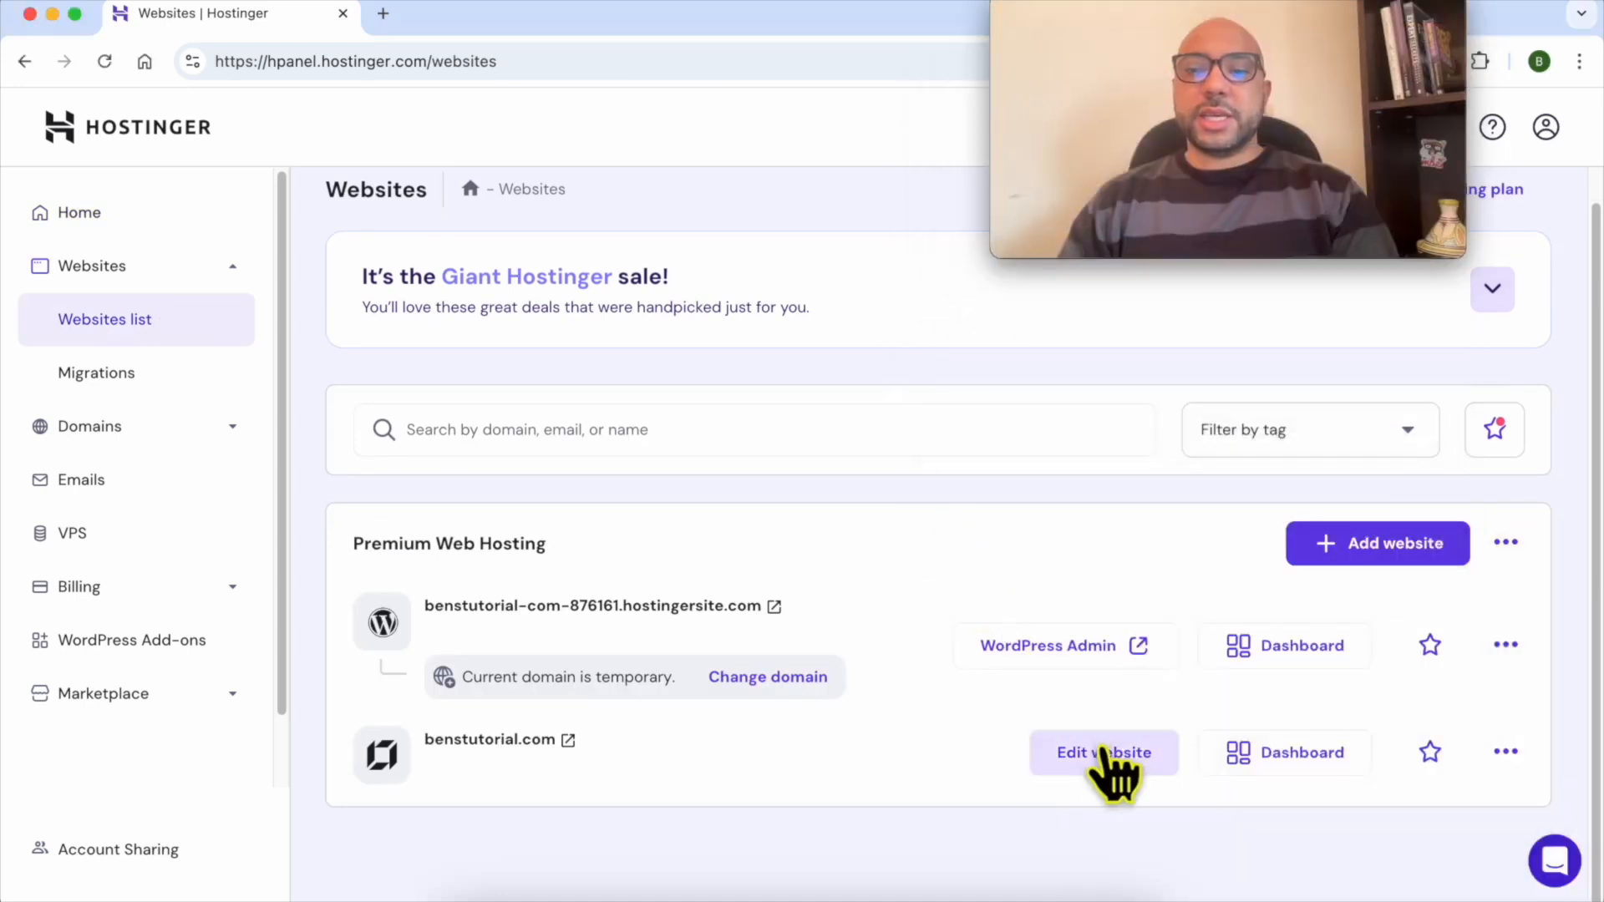
double_click(628, 750)
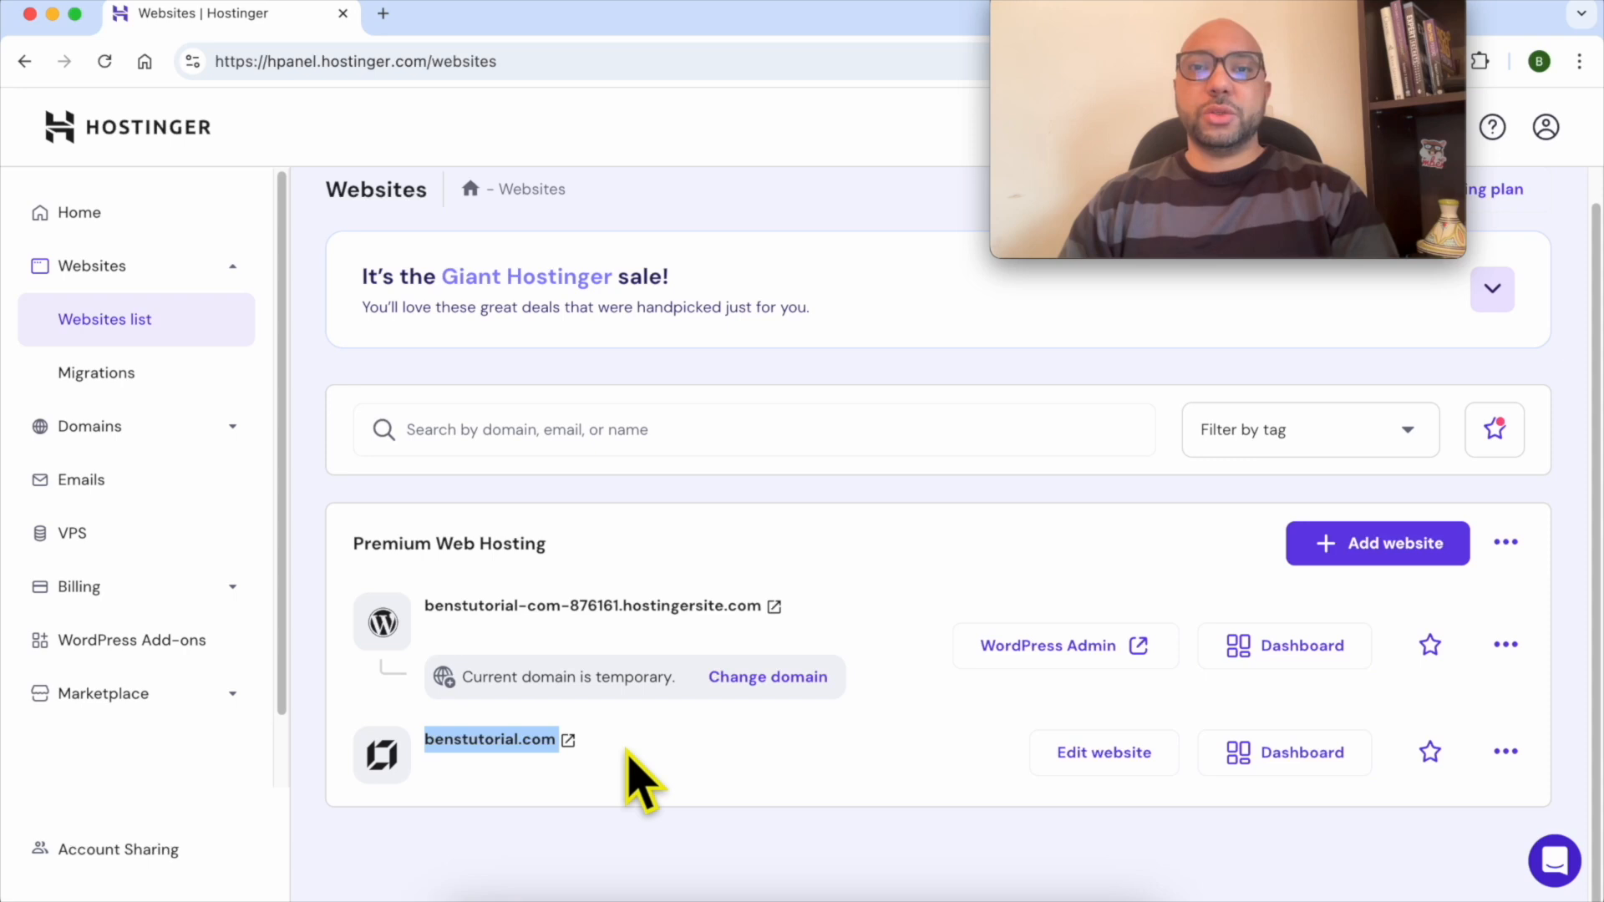
left_click(628, 747)
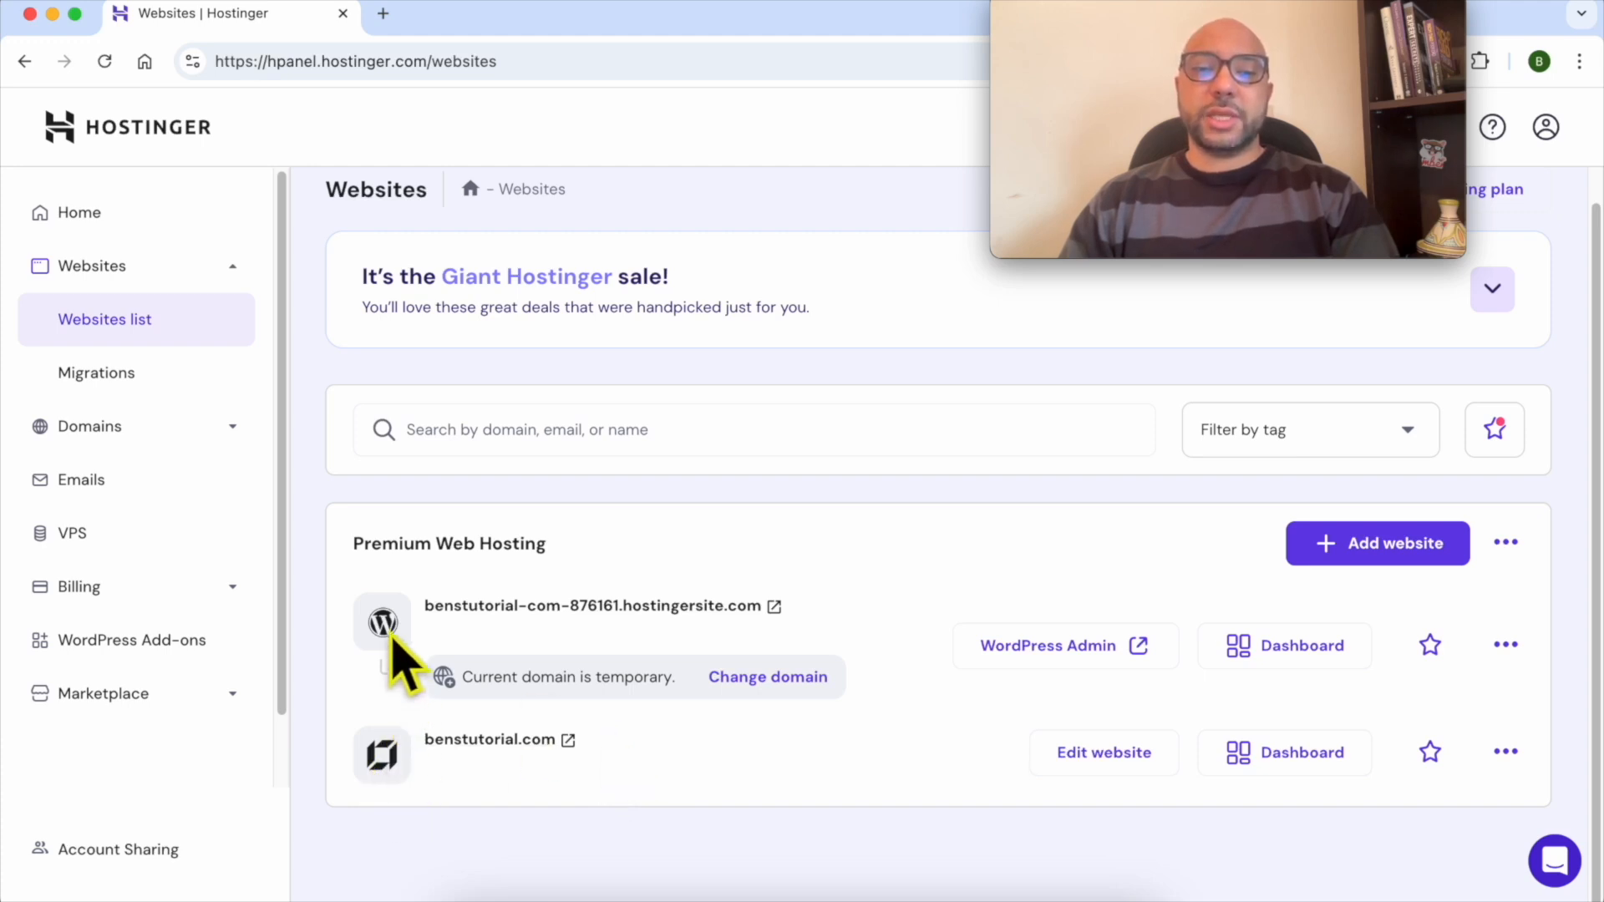
triple_click(811, 609)
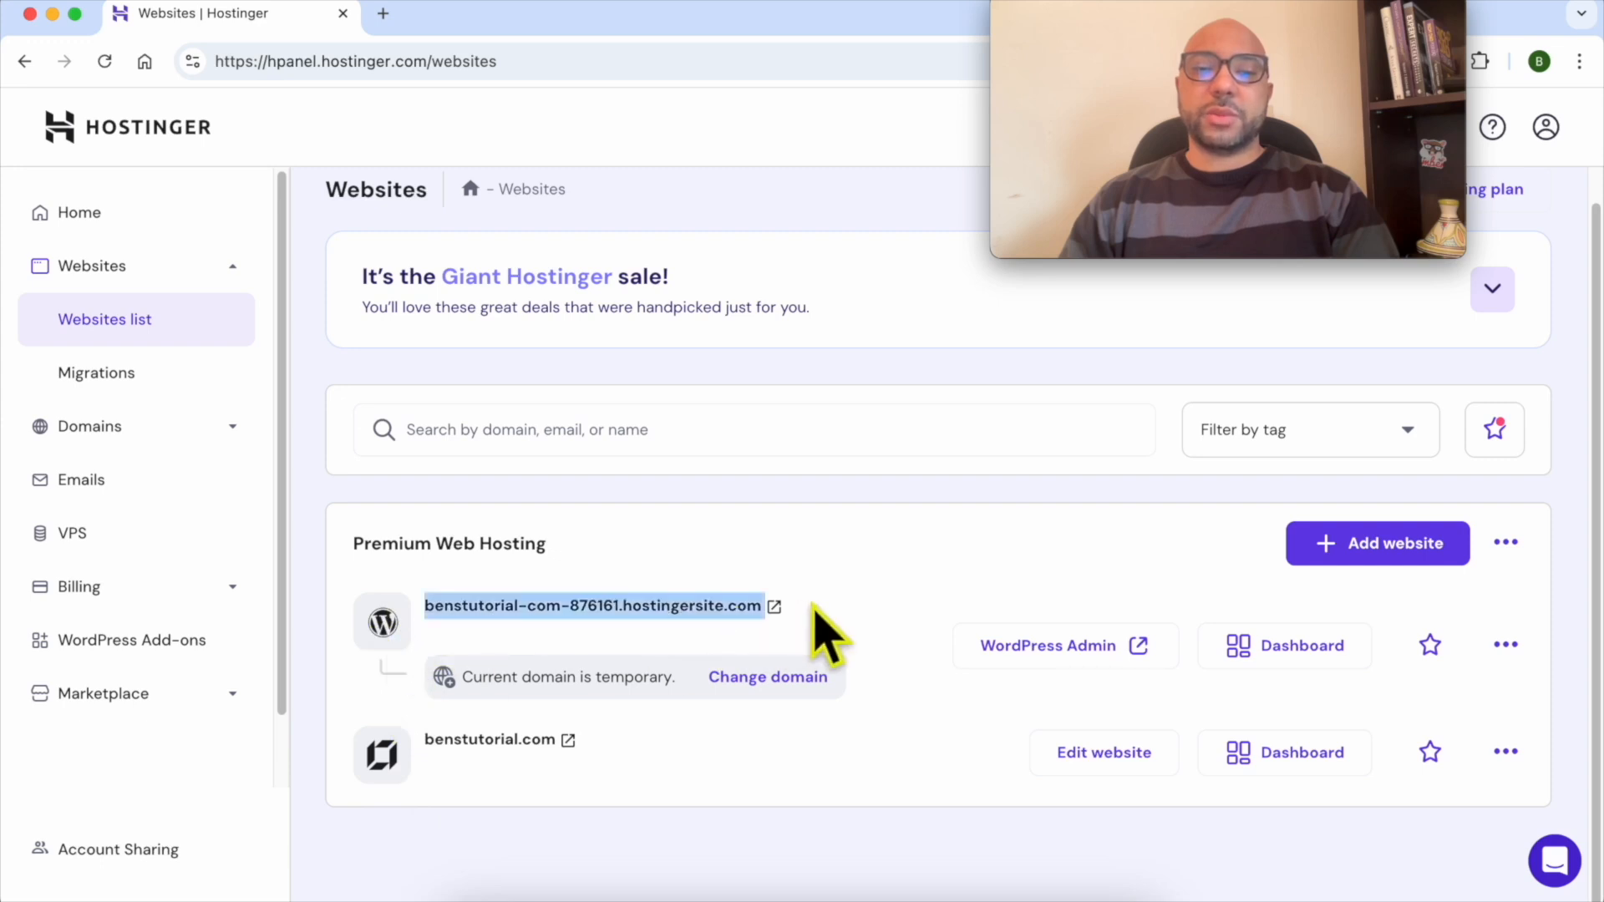
triple_click(661, 730)
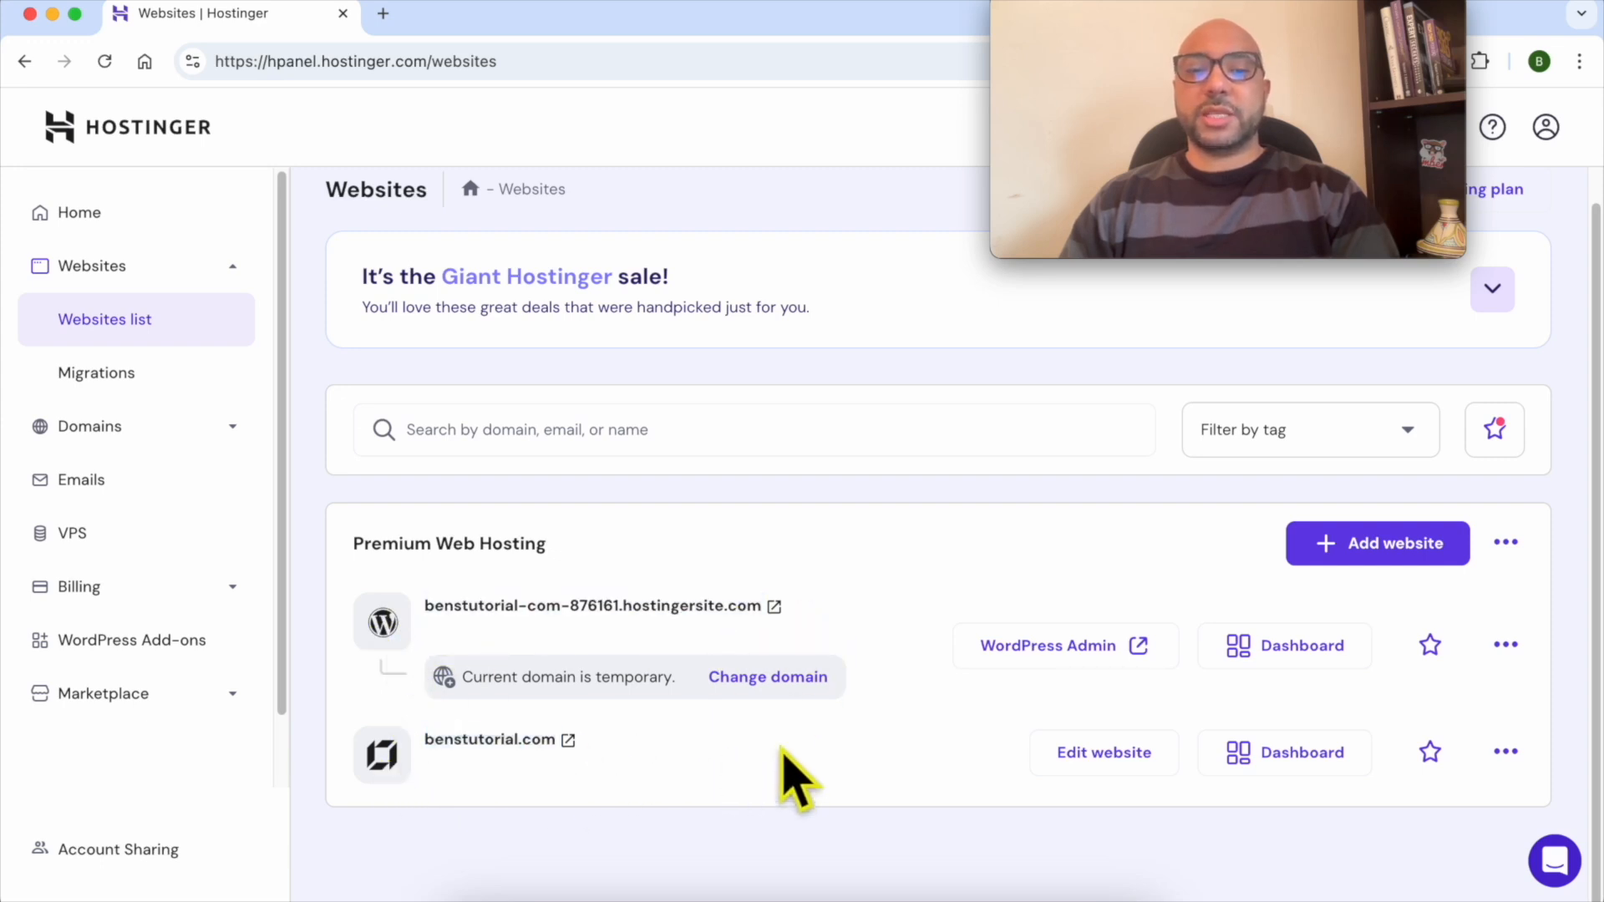
left_click(1067, 770)
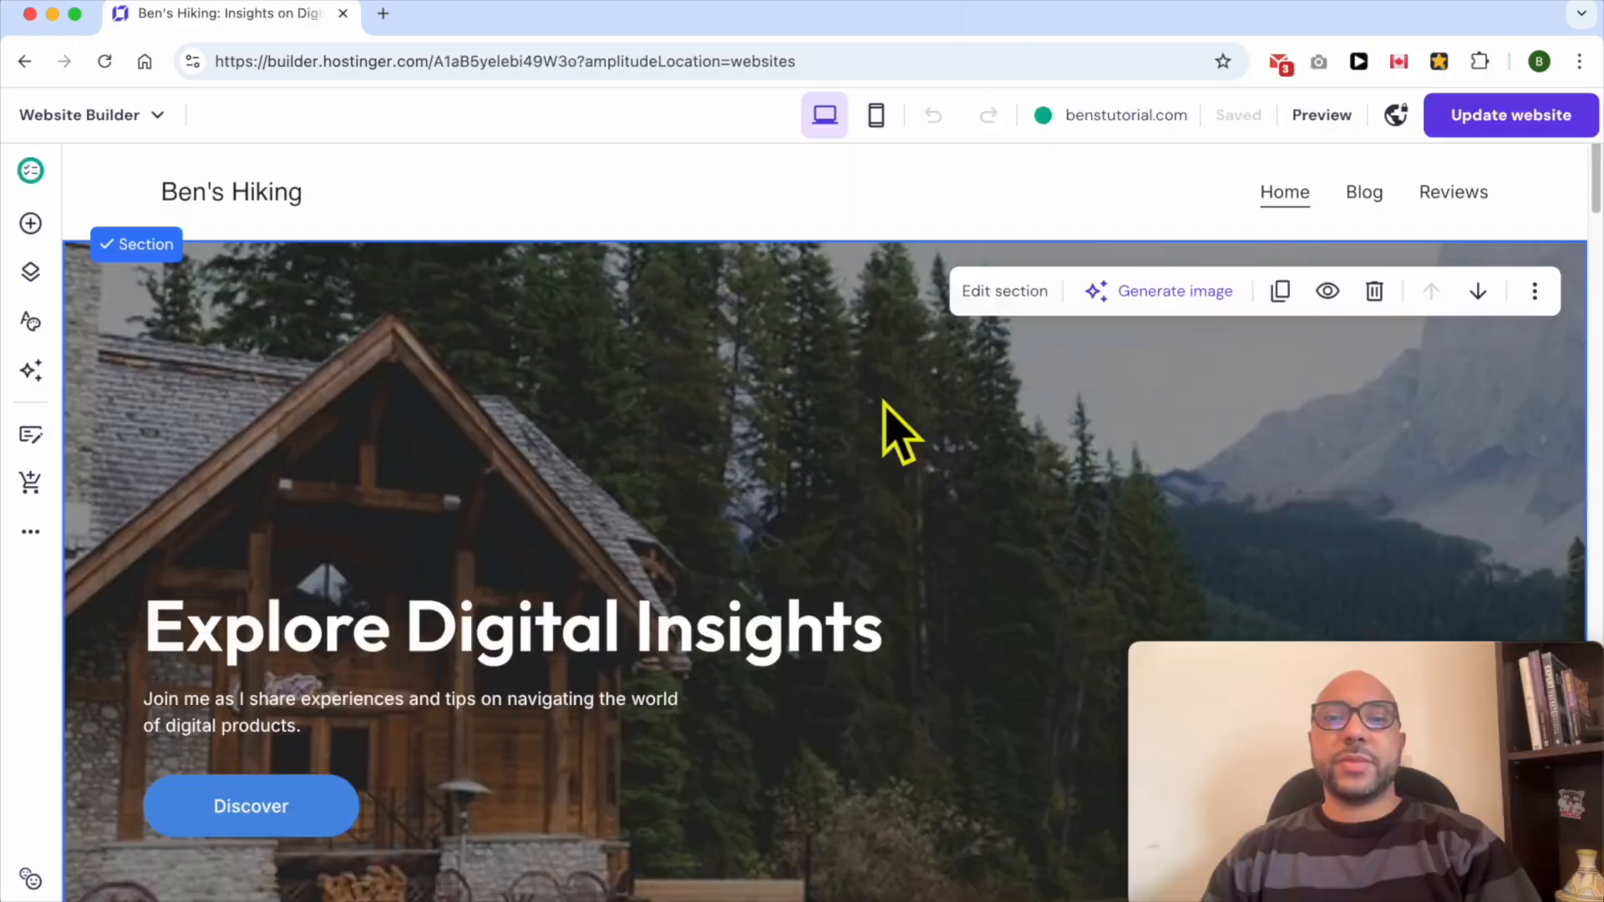
- Add a sticky bar above the header and paste the hiking promotional text with a call-to-action phone number into it
left_click(635, 184)
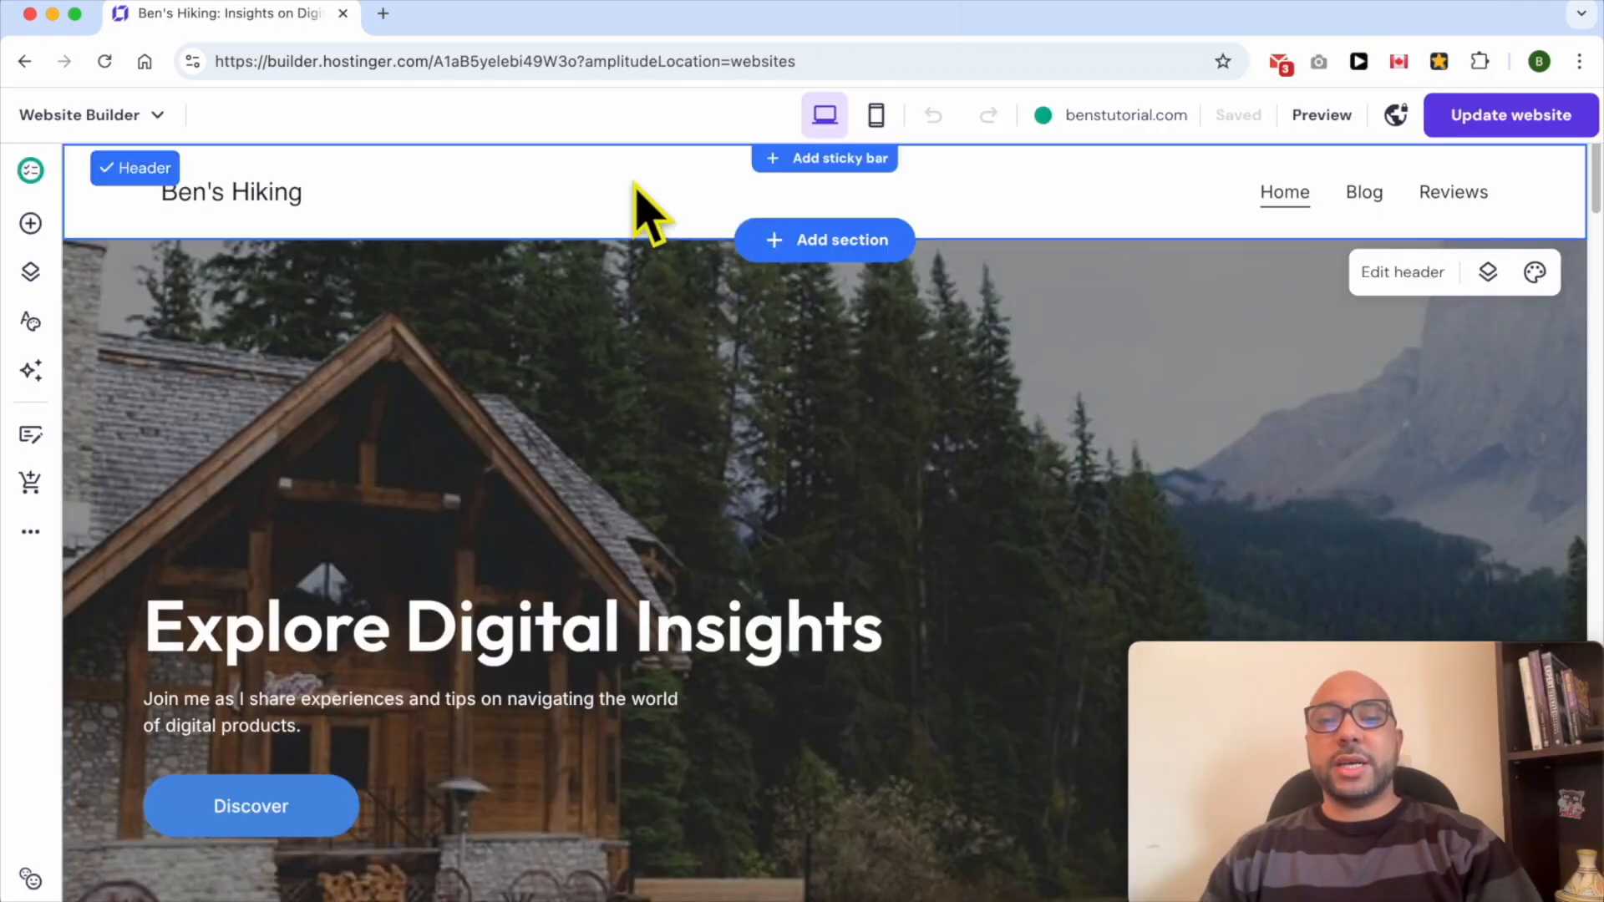
left_click(789, 163)
left_click(709, 165)
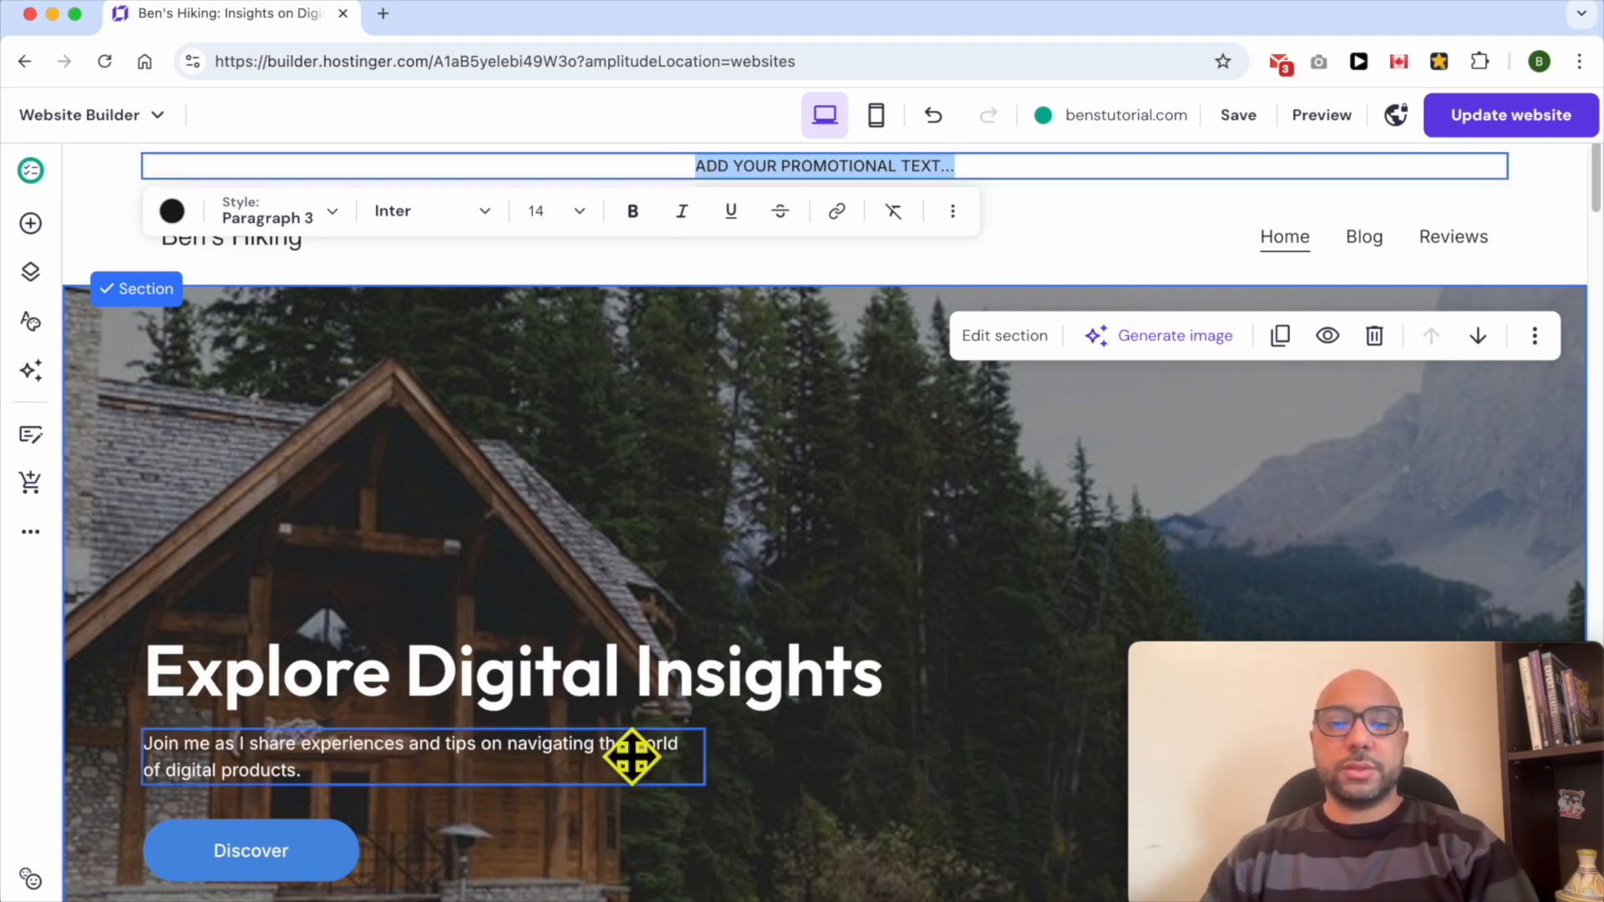
type("JOIN FELLOW HIKERS ON EPIC TRAILS! CALL +123456789")
left_click_drag(594, 166, 1103, 155)
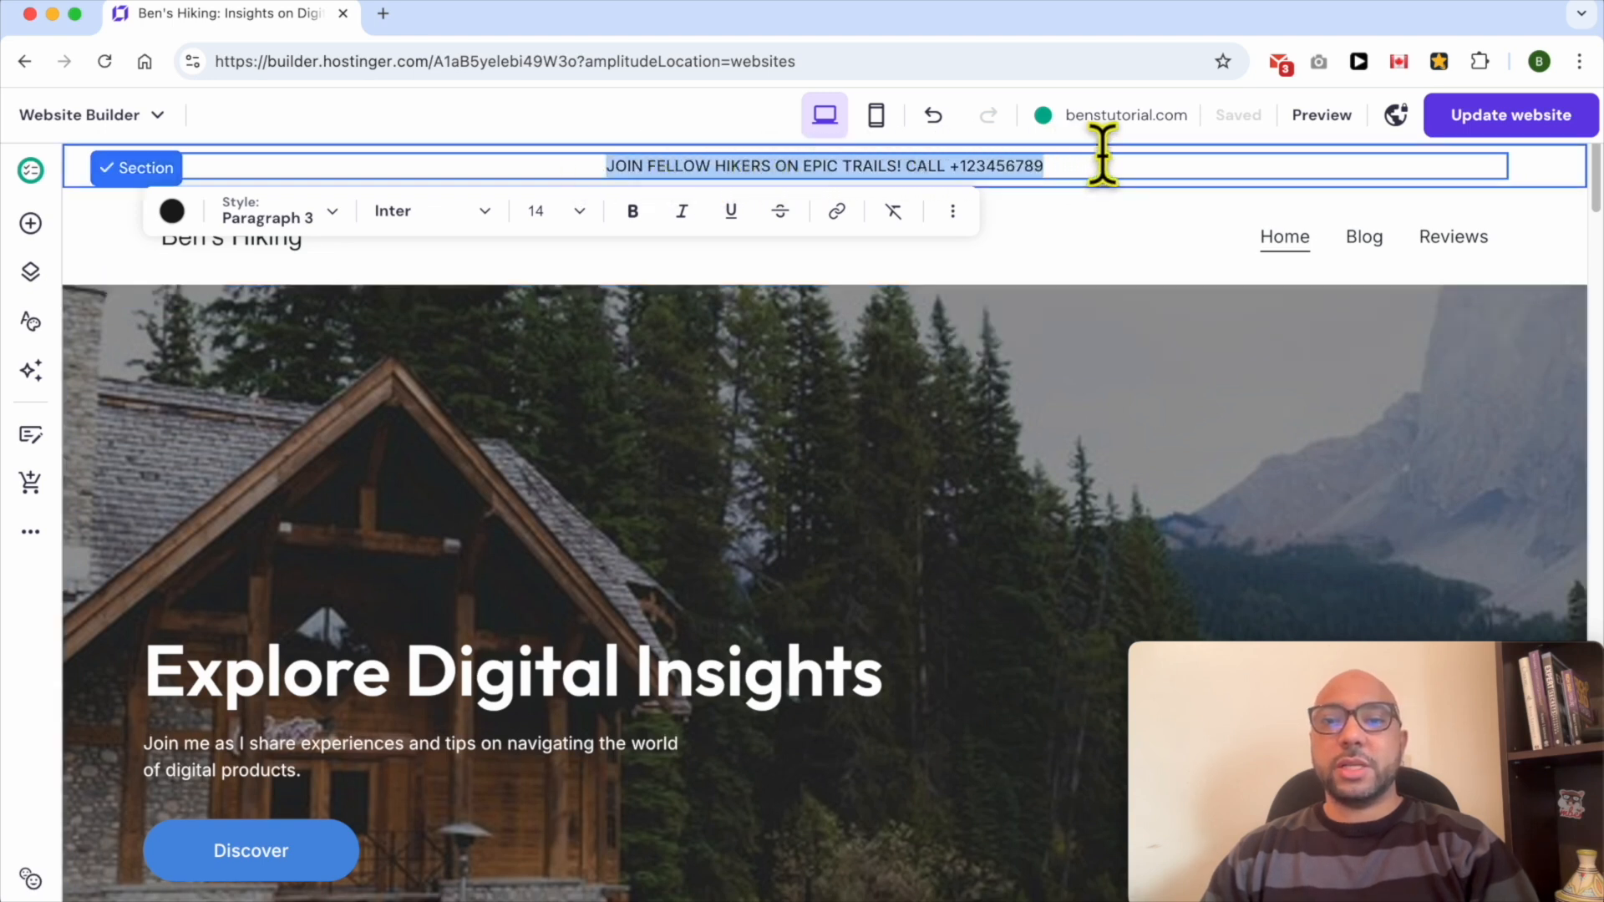
left_click(1154, 171)
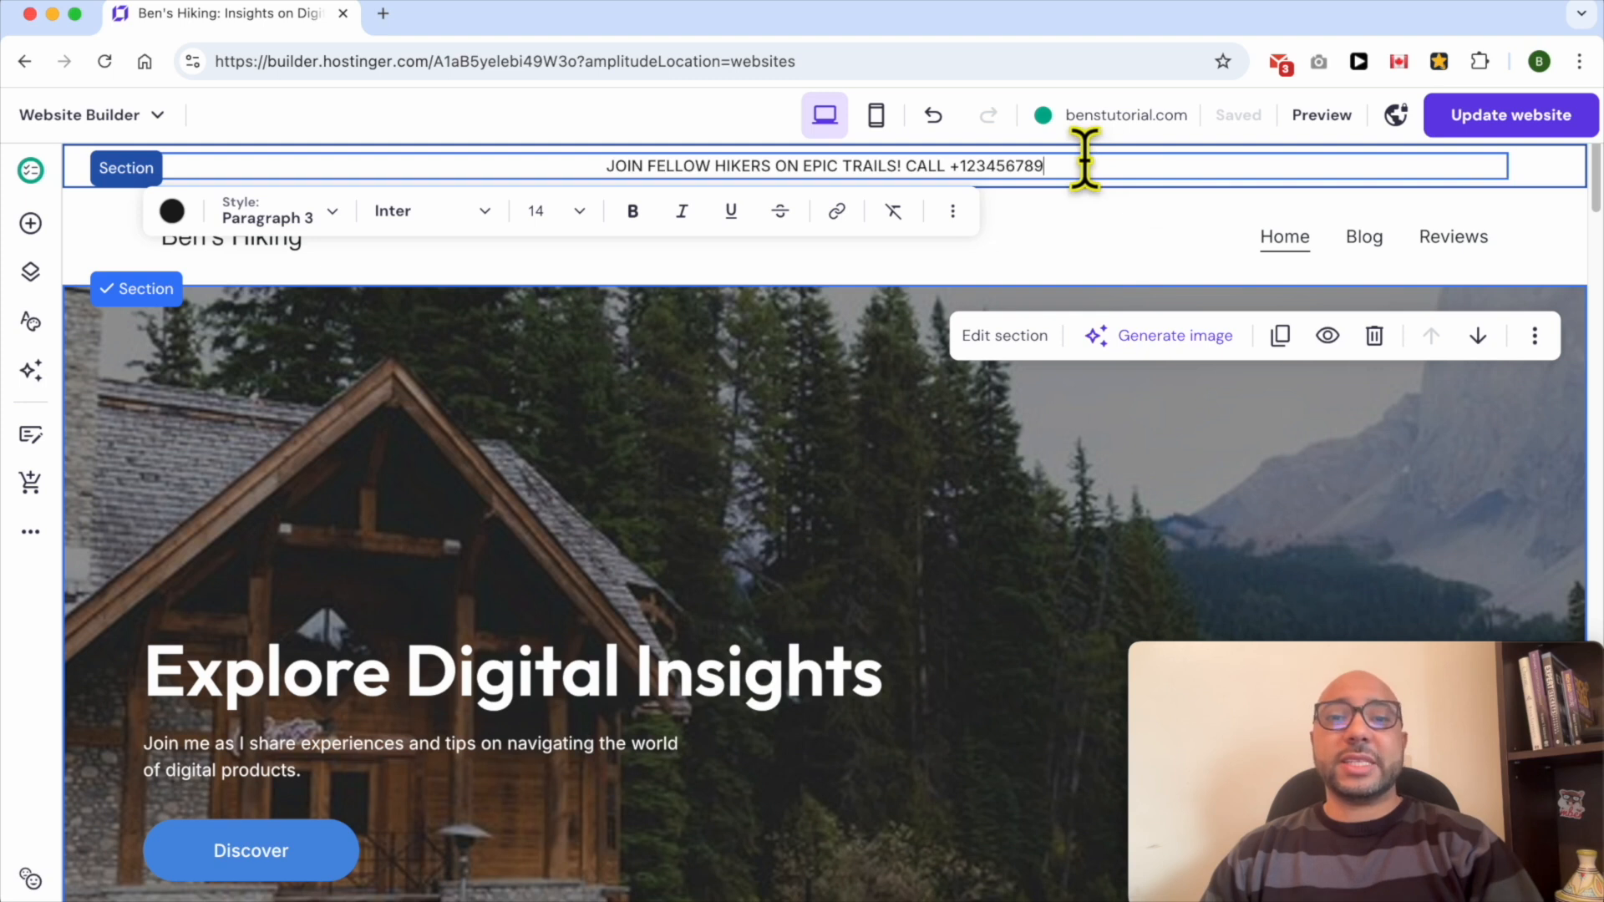
- Set the sticky bar text colour to red, #e84b4b
triple_click(526, 158)
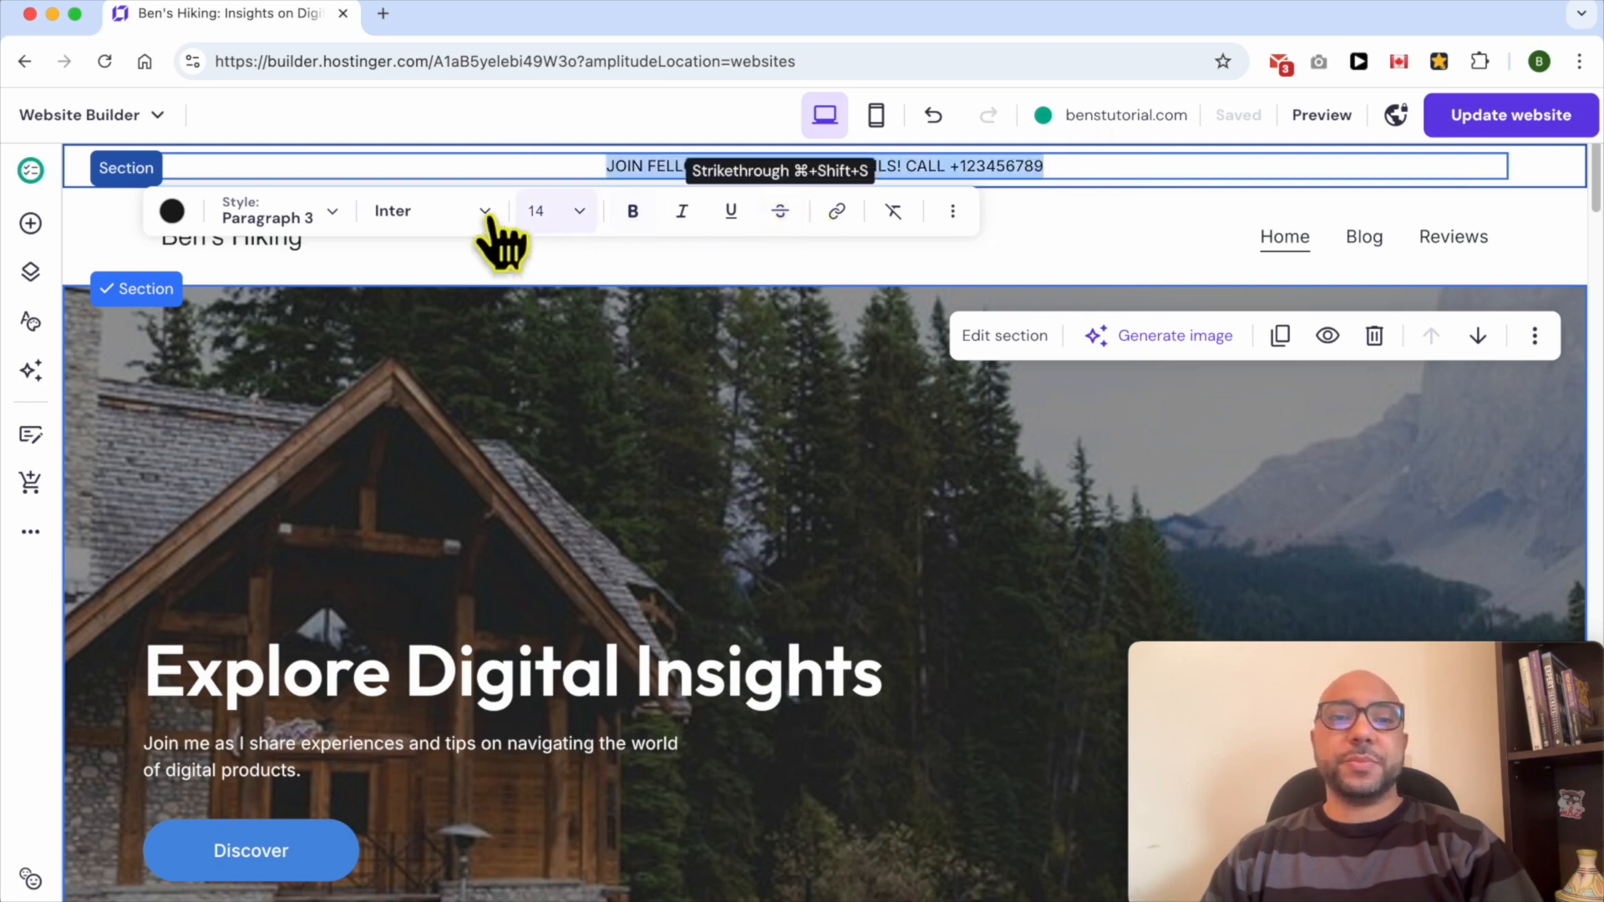
left_click(171, 210)
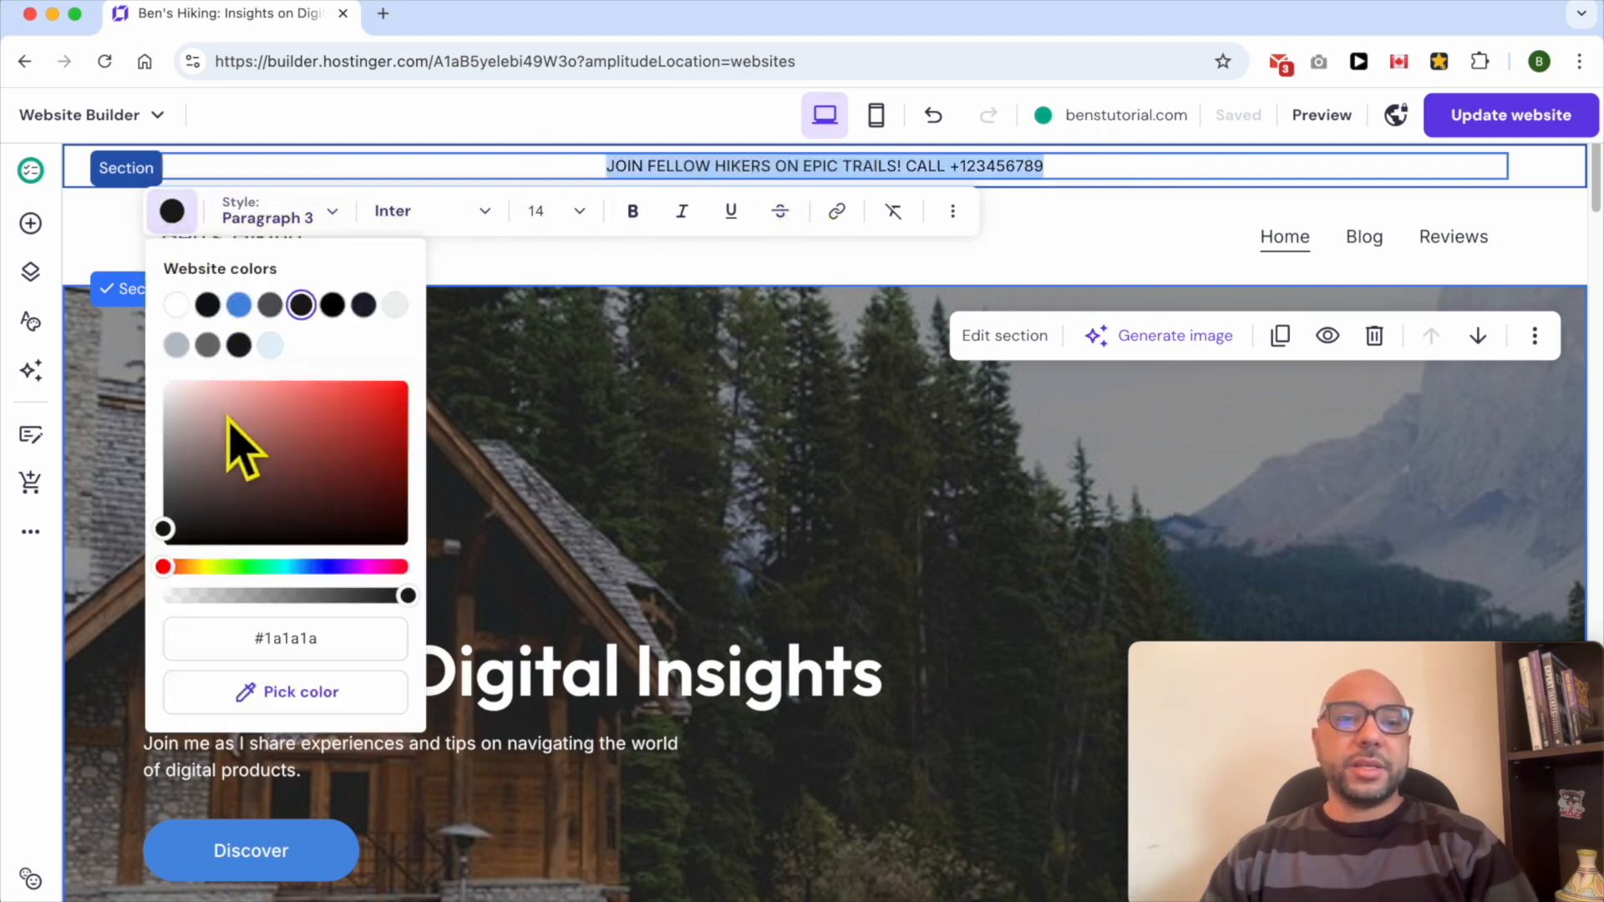
mouse_move(224, 414)
left_mouse_down()
mouse_move(373, 403)
mouse_move(380, 426)
mouse_move(385, 401)
mouse_move(267, 434)
mouse_move(330, 394)
left_mouse_up()
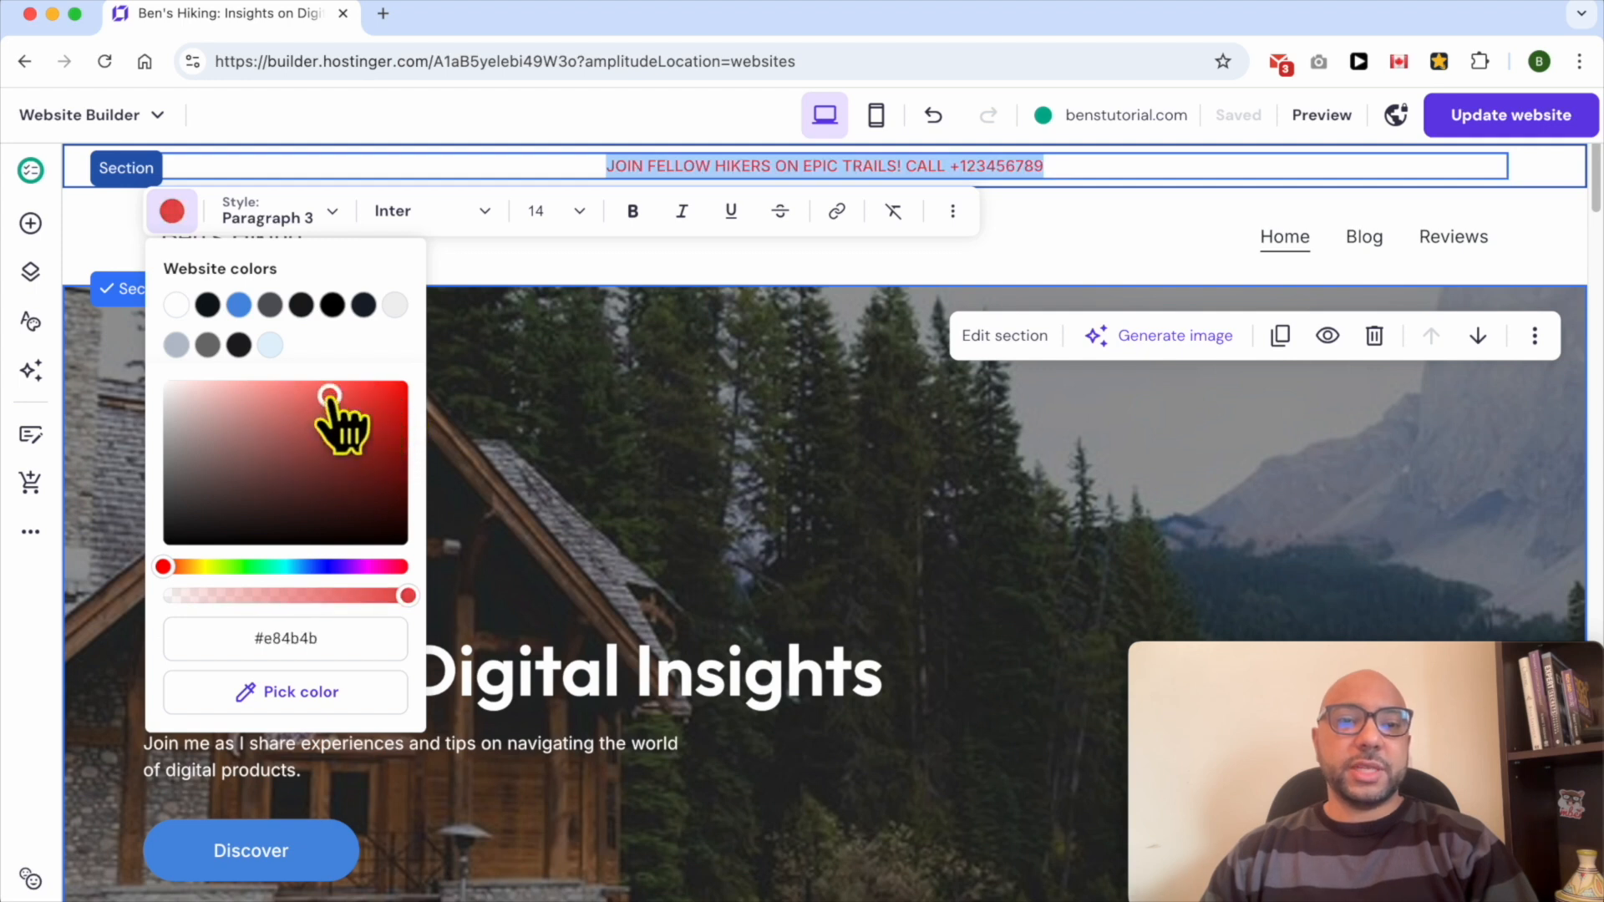
- Change the sticky bar text style to Heading 5
left_click(284, 211)
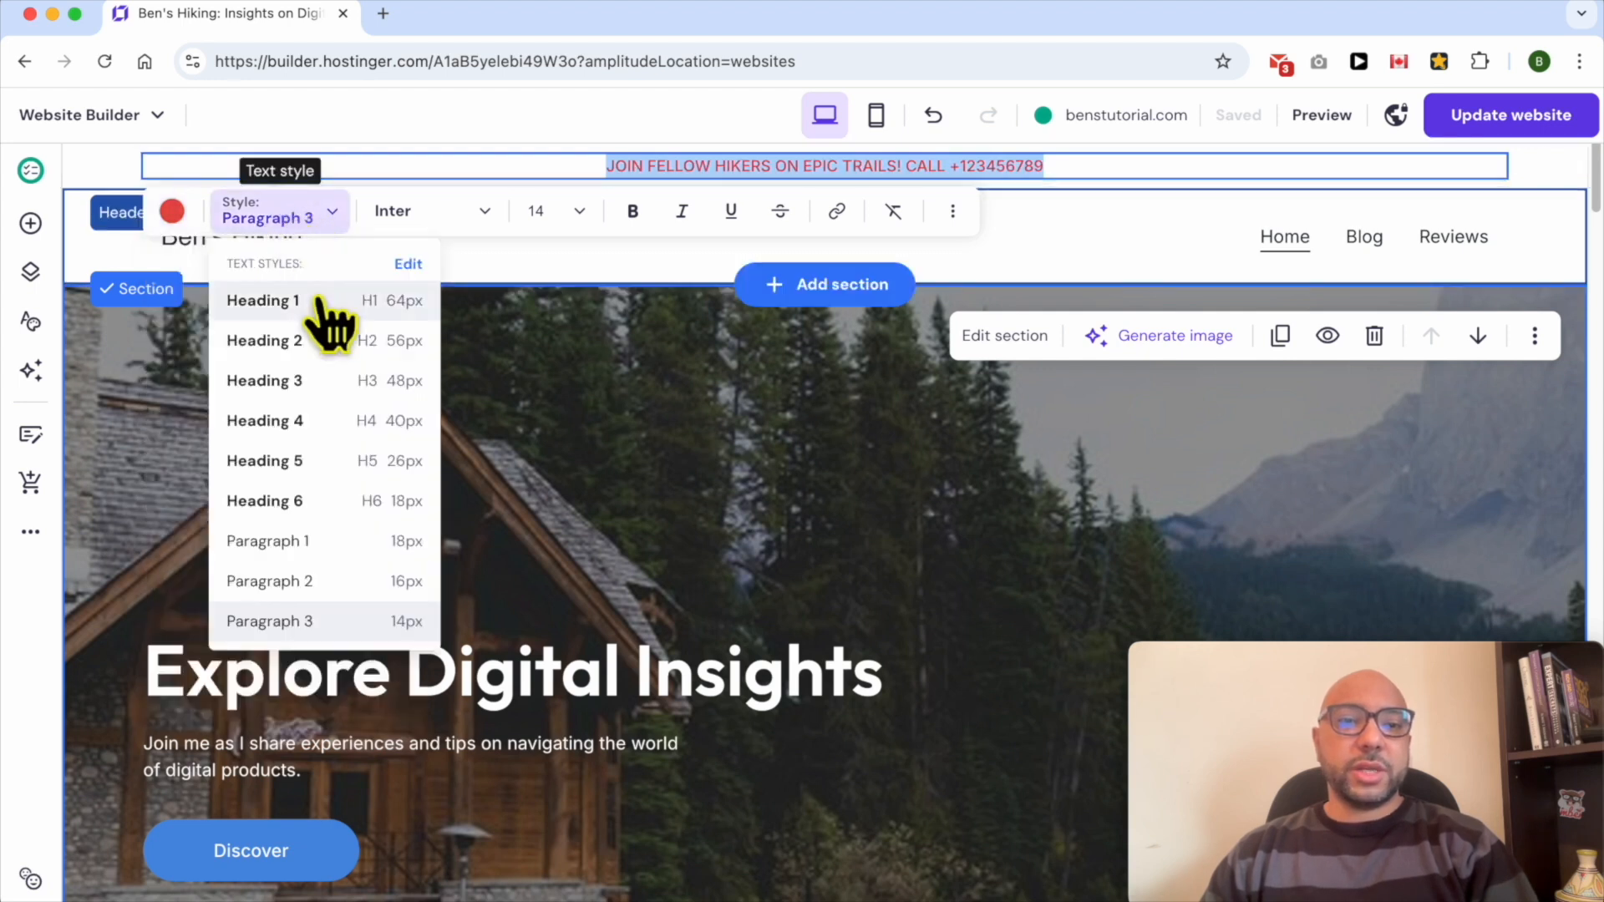
left_click(303, 351)
left_click(293, 309)
left_click(311, 495)
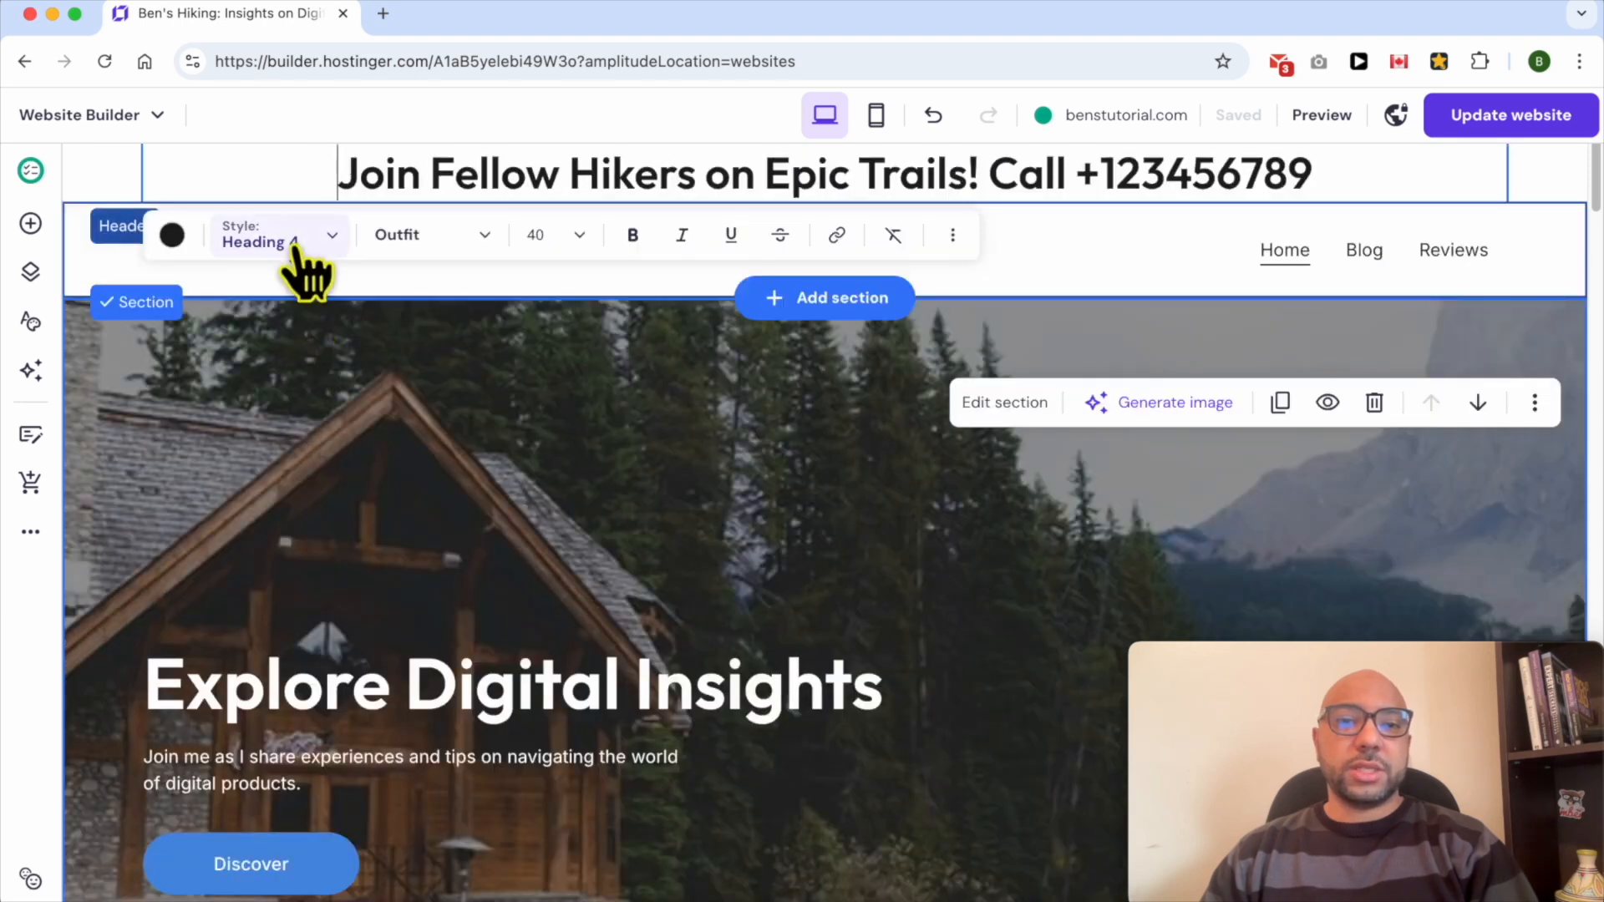
left_click(294, 242)
left_click(324, 493)
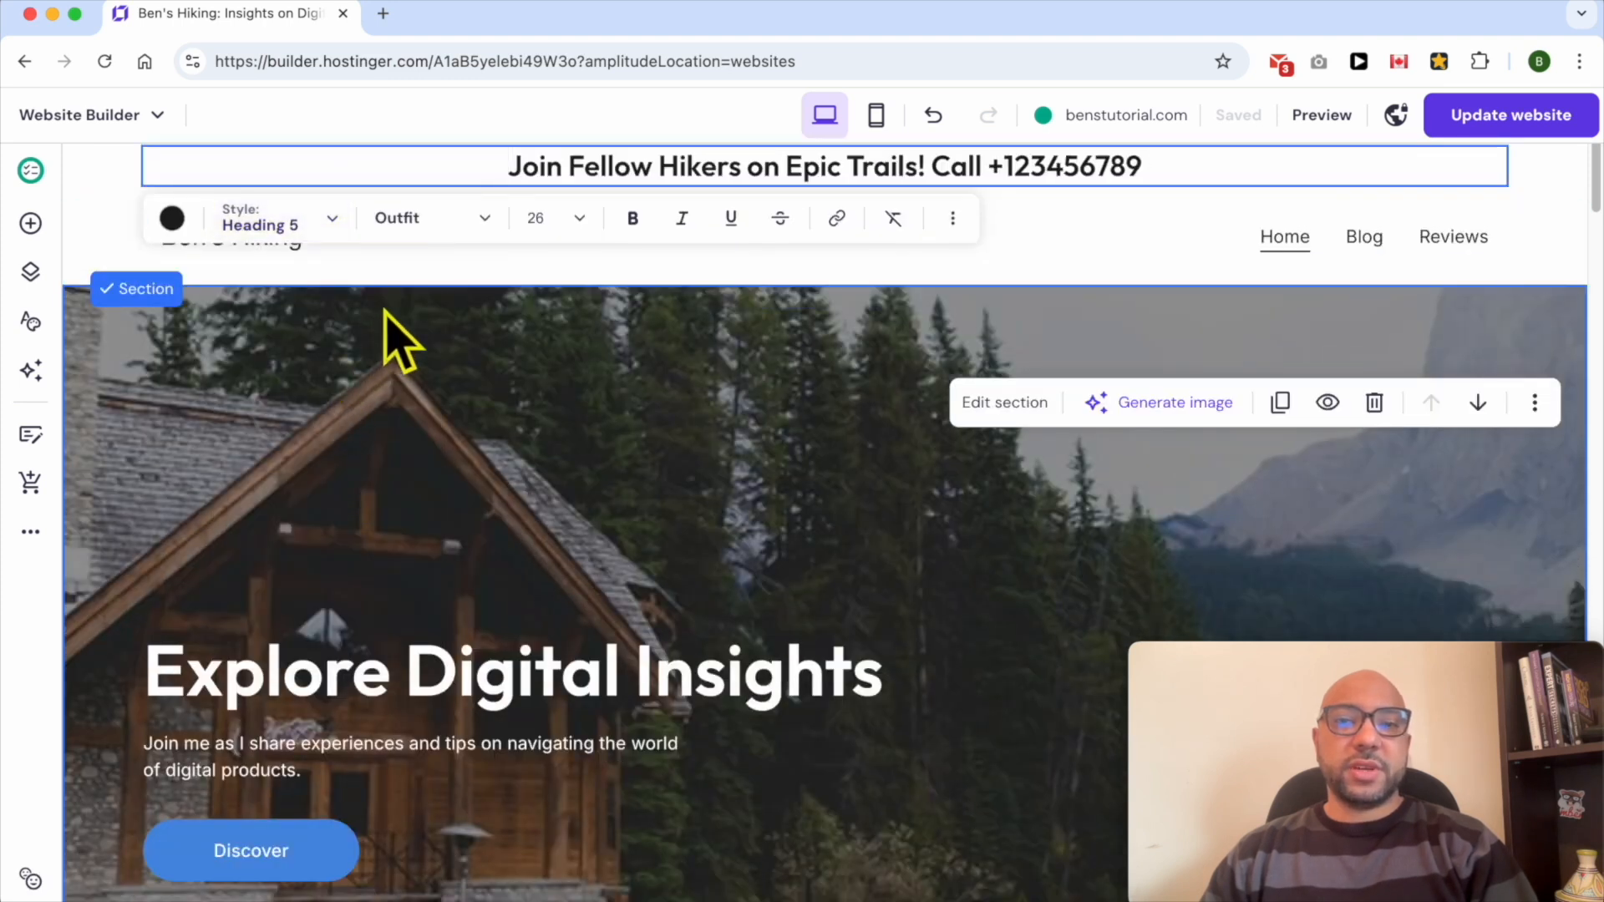
- Change the sticky bar font to Roboto
left_click(452, 224)
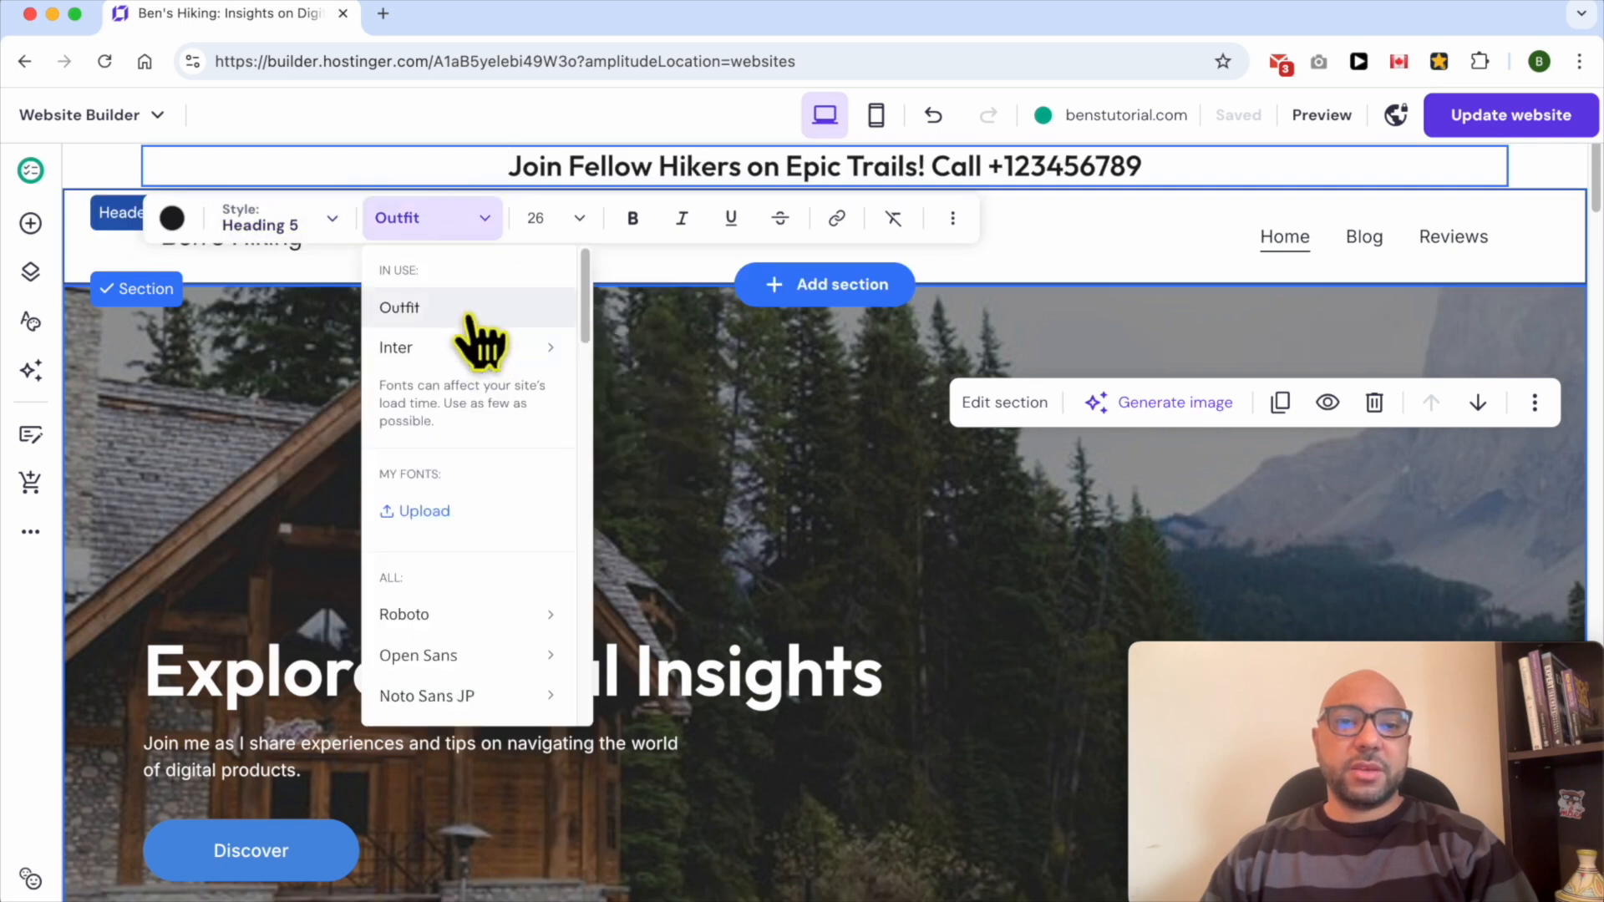
left_click(439, 518)
key("Escape")
mouse_move(447, 616)
left_click(633, 663)
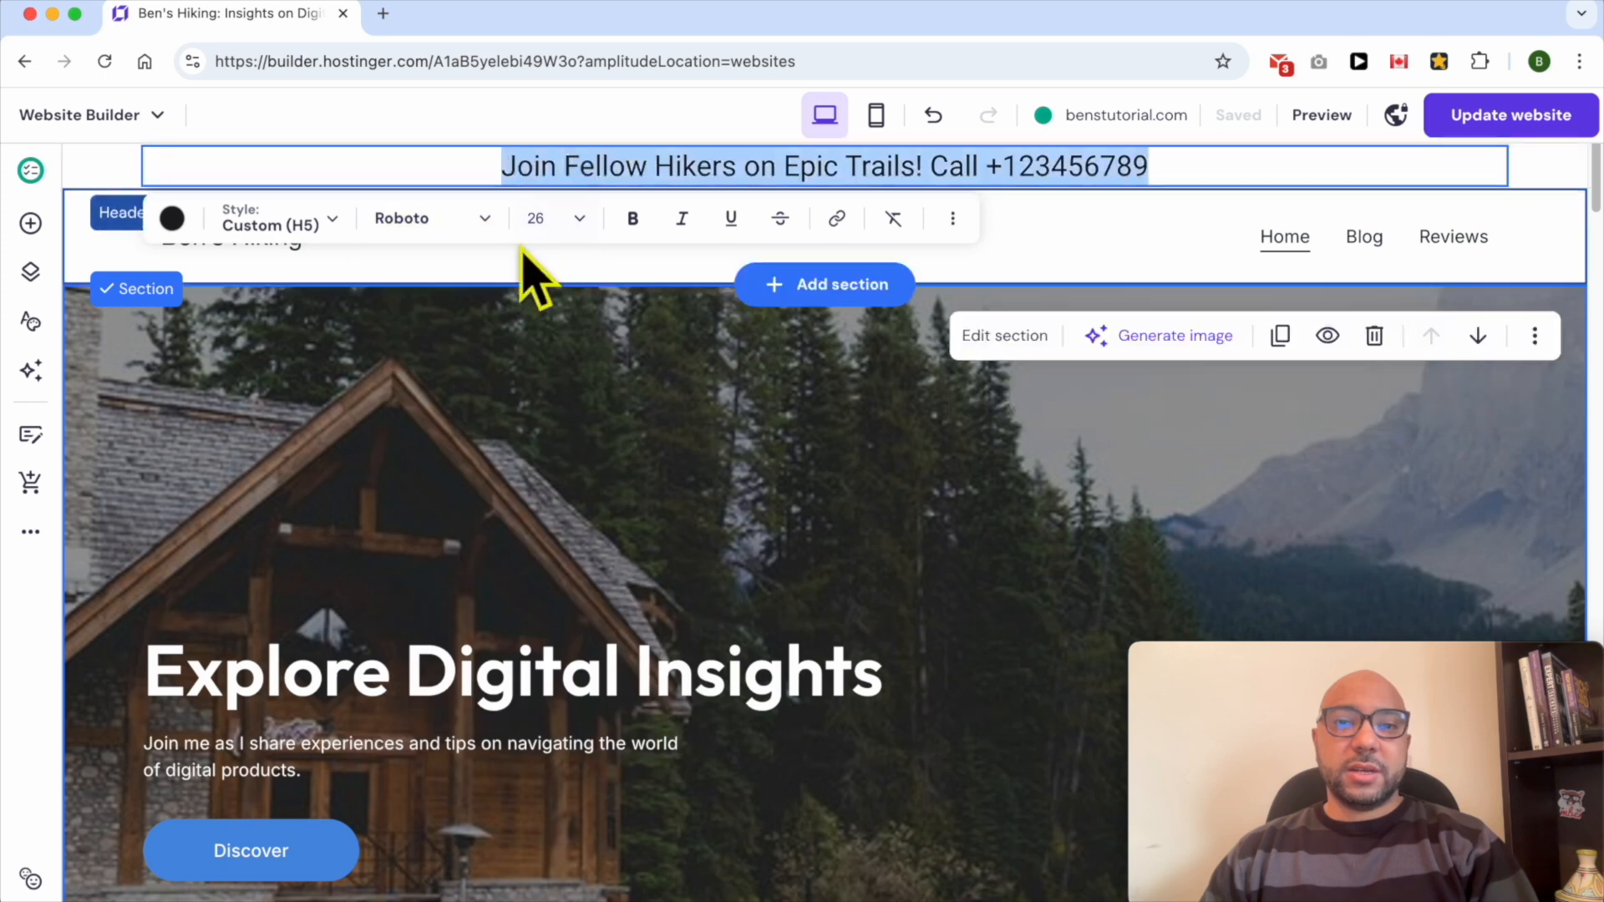
- Set the sticky bar text size to 32
left_click(451, 221)
scroll(483, 660, "down", 10)
scroll(484, 585, "down", 4)
scroll(484, 590, "up", 12)
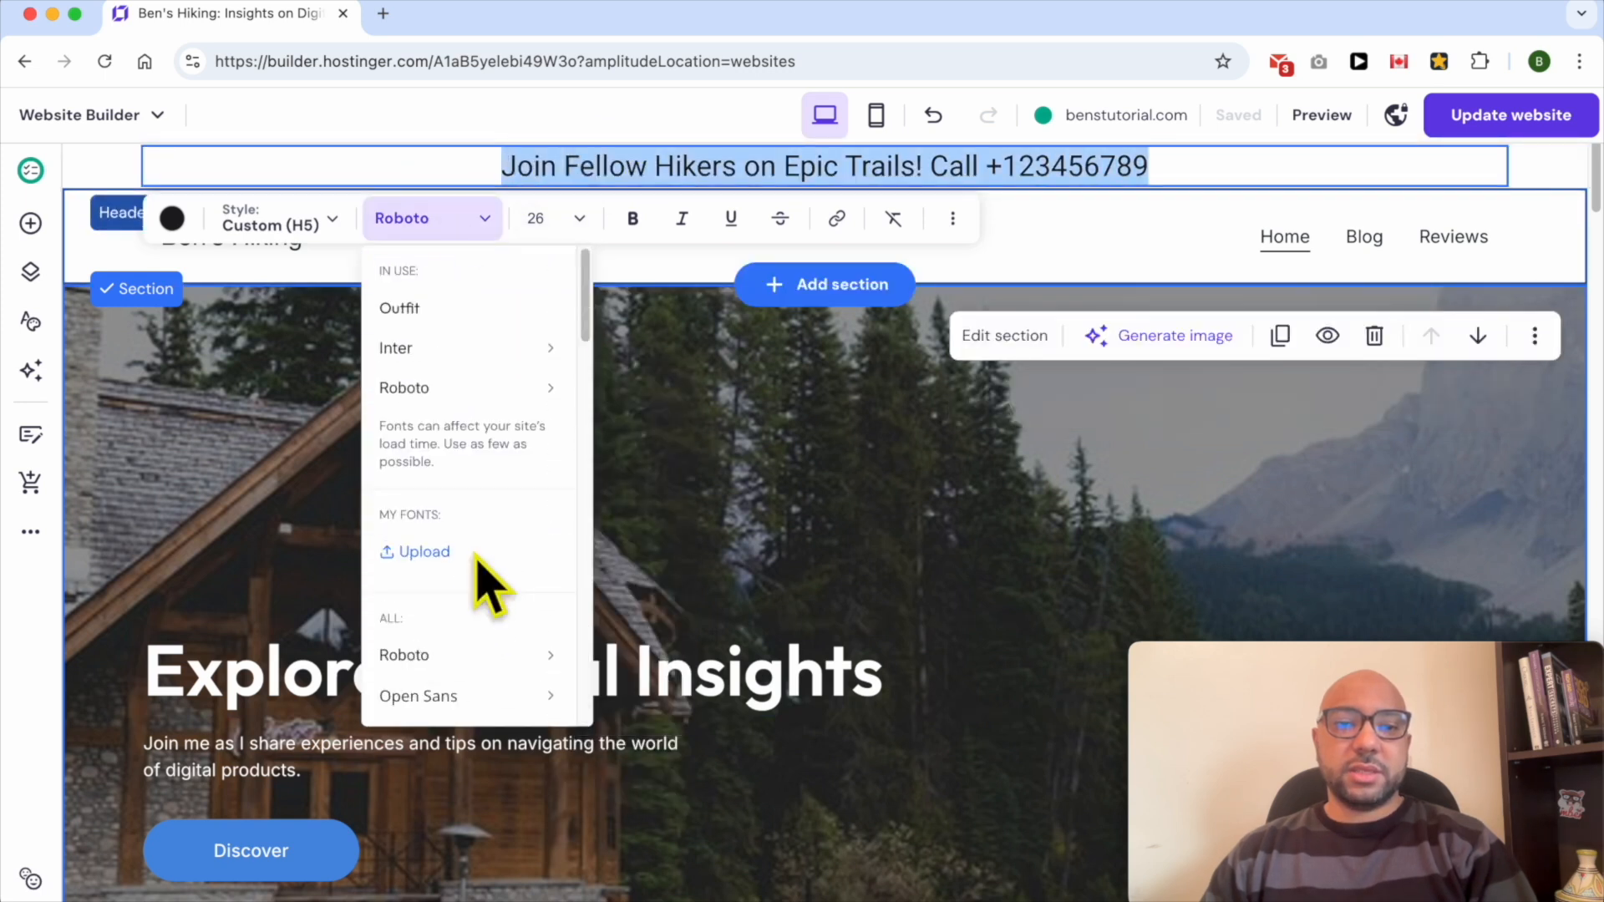
left_click(567, 216)
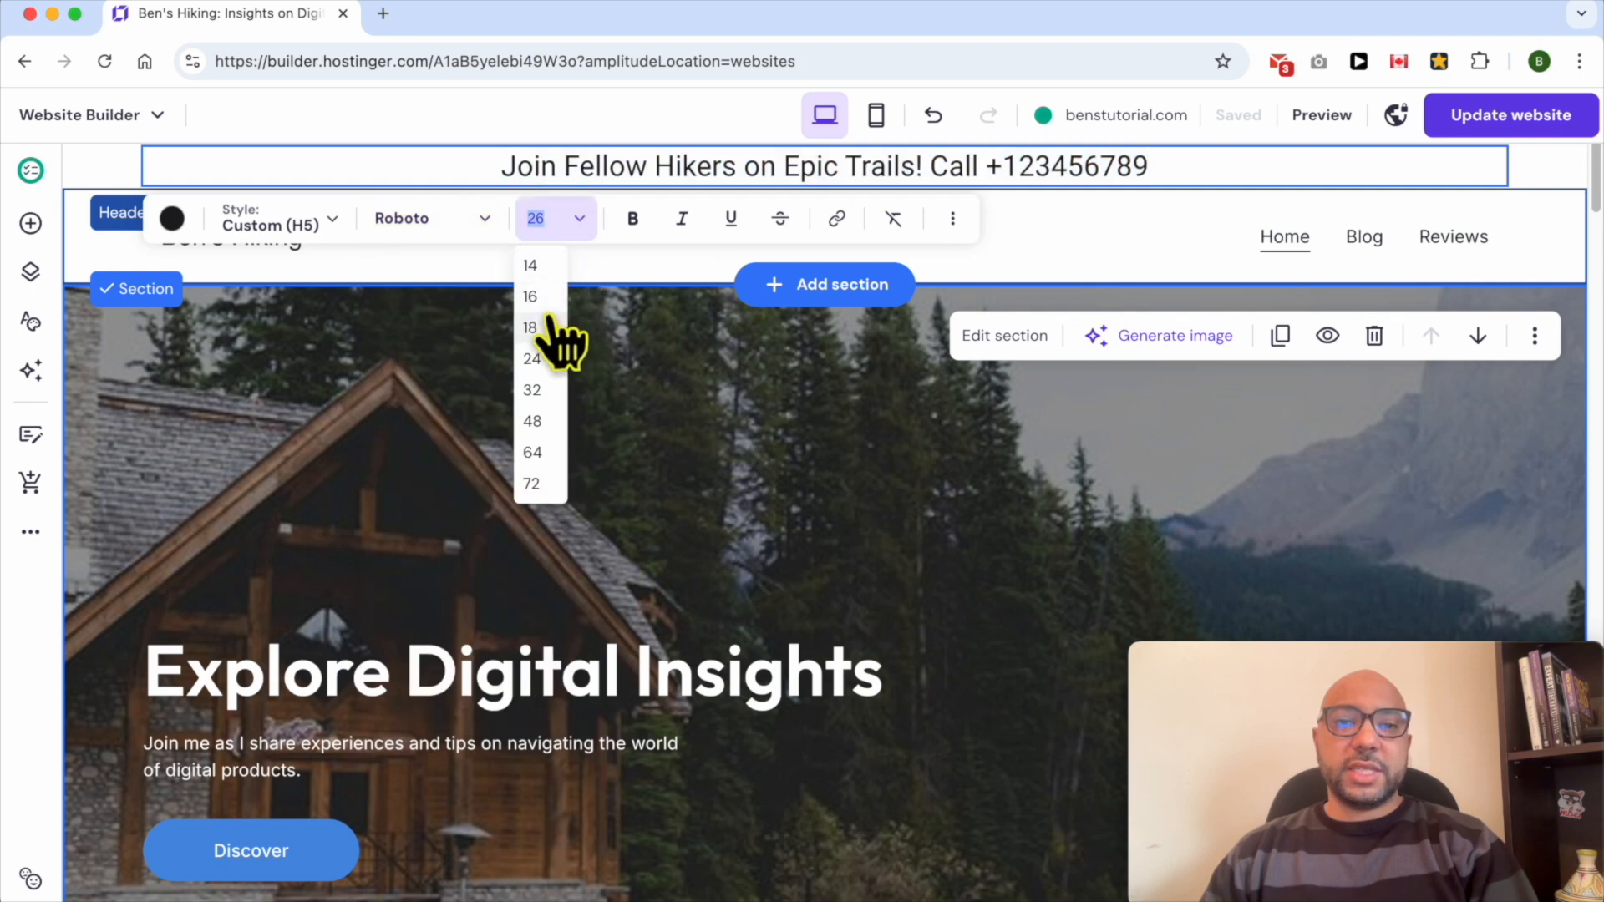
left_click(533, 390)
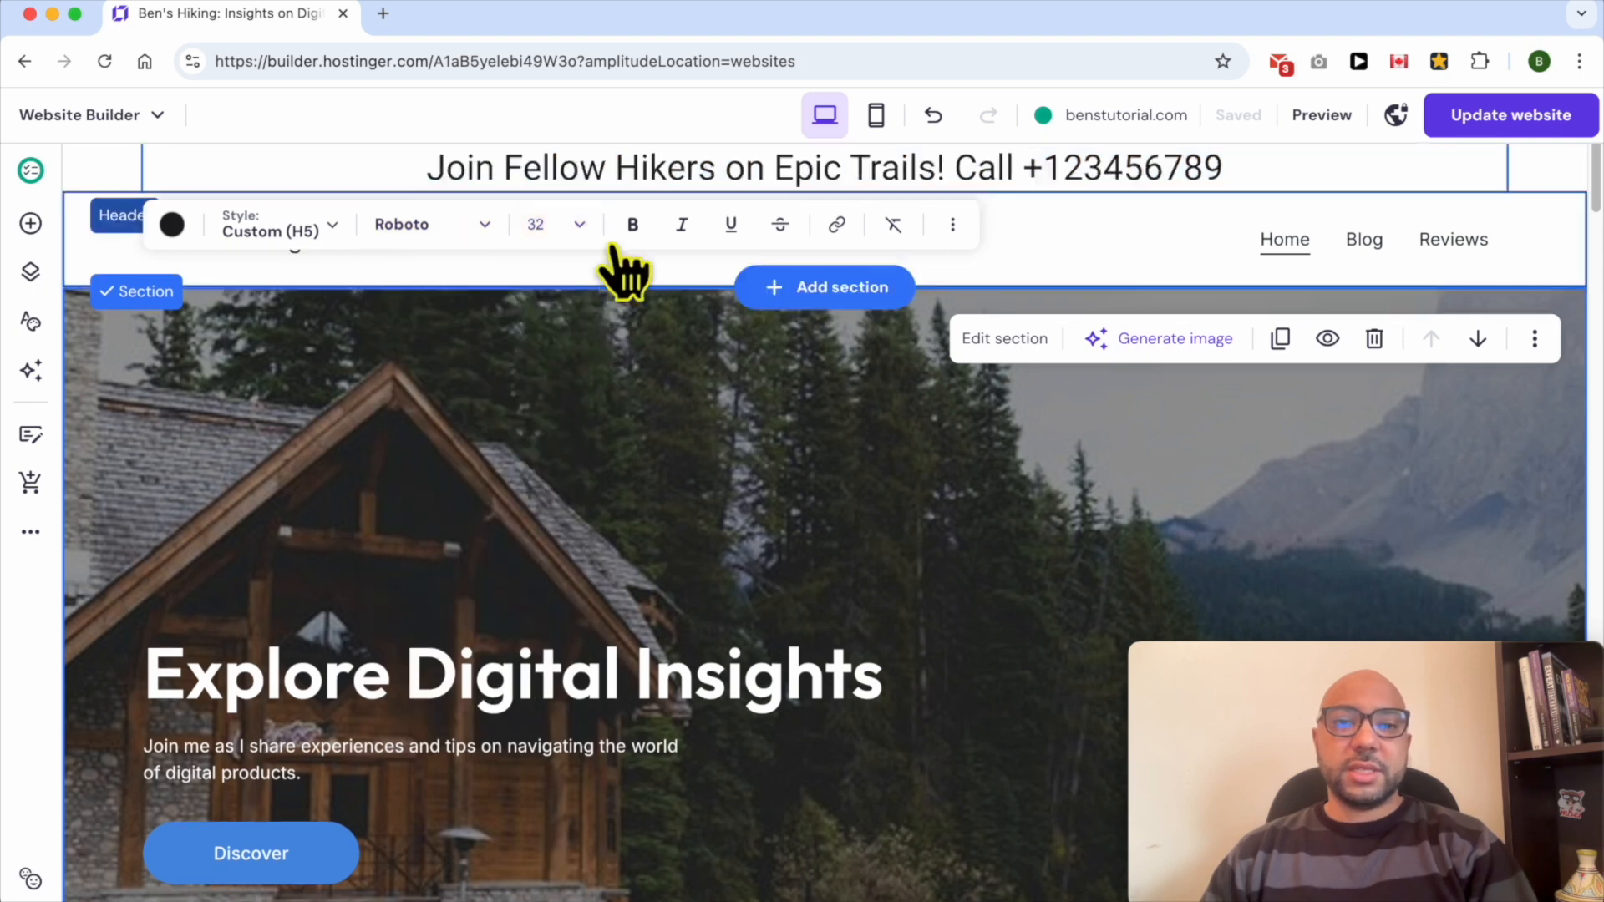
- Try bold, italic, underline and strikethrough on the sticky bar text, turning each off again
left_click(633, 226)
left_click(632, 225)
left_click(681, 226)
left_click(730, 230)
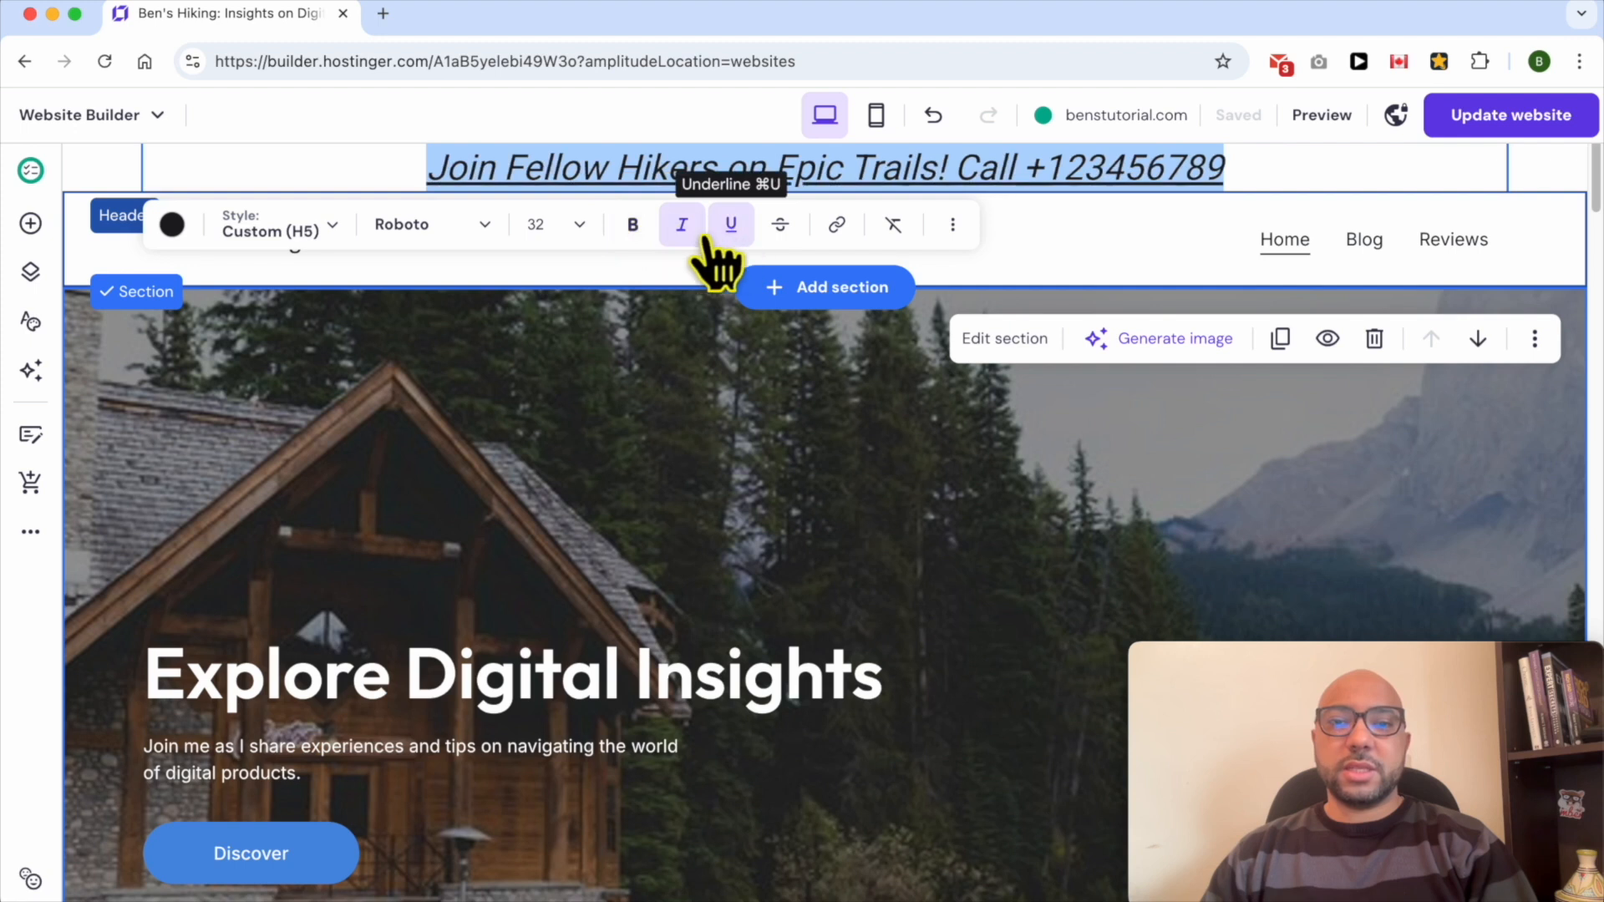
left_click(682, 230)
left_click(731, 230)
left_click(782, 226)
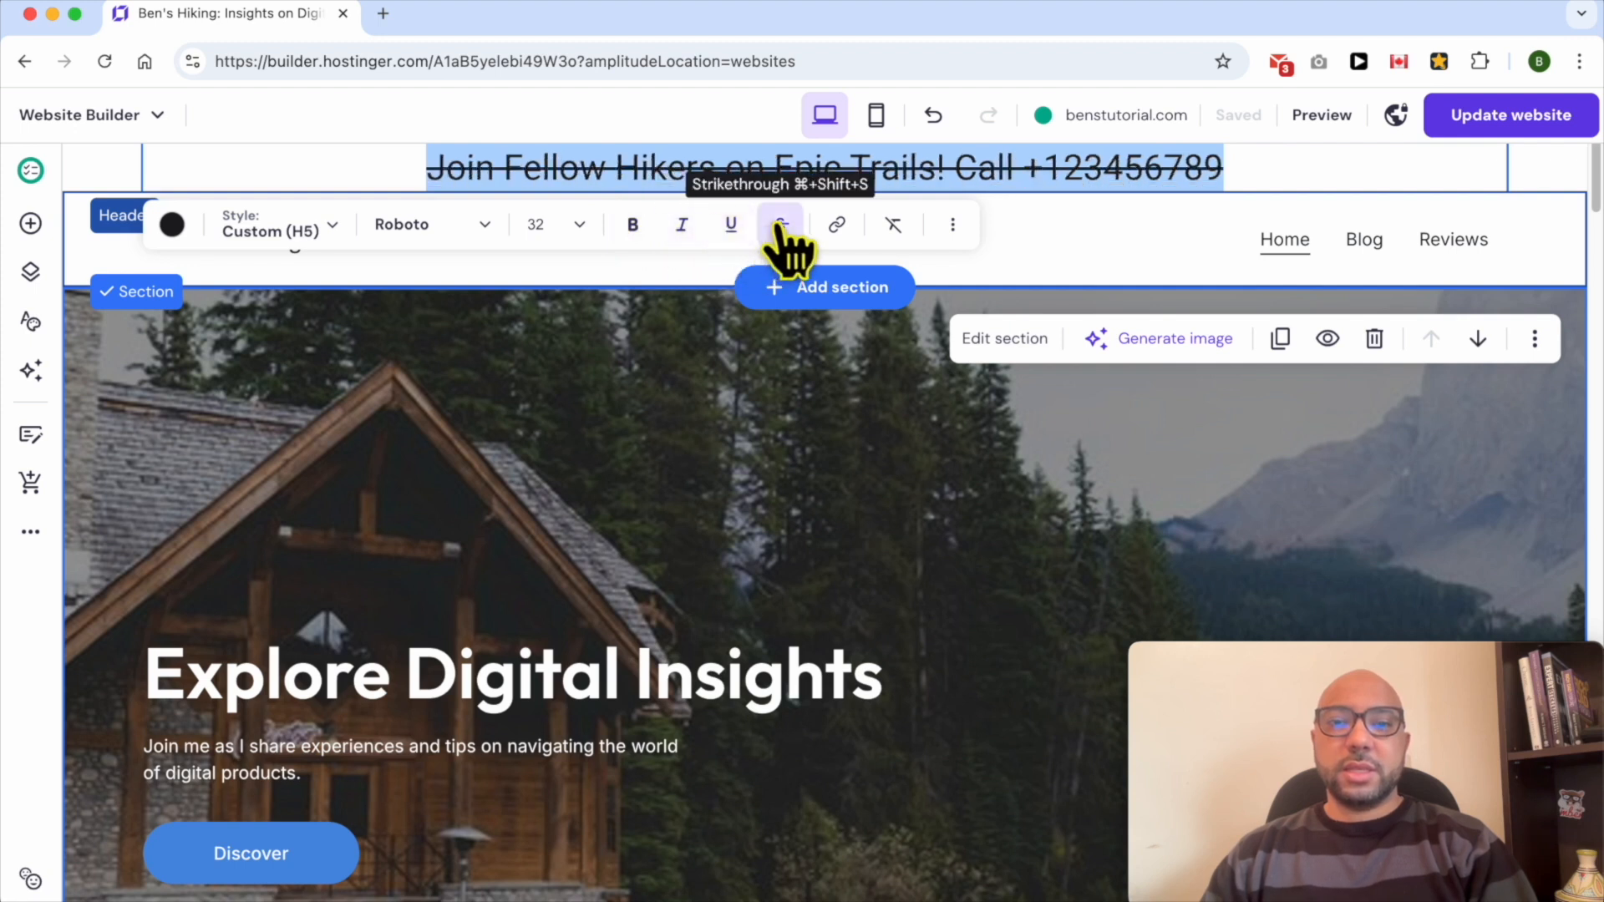
left_click(780, 225)
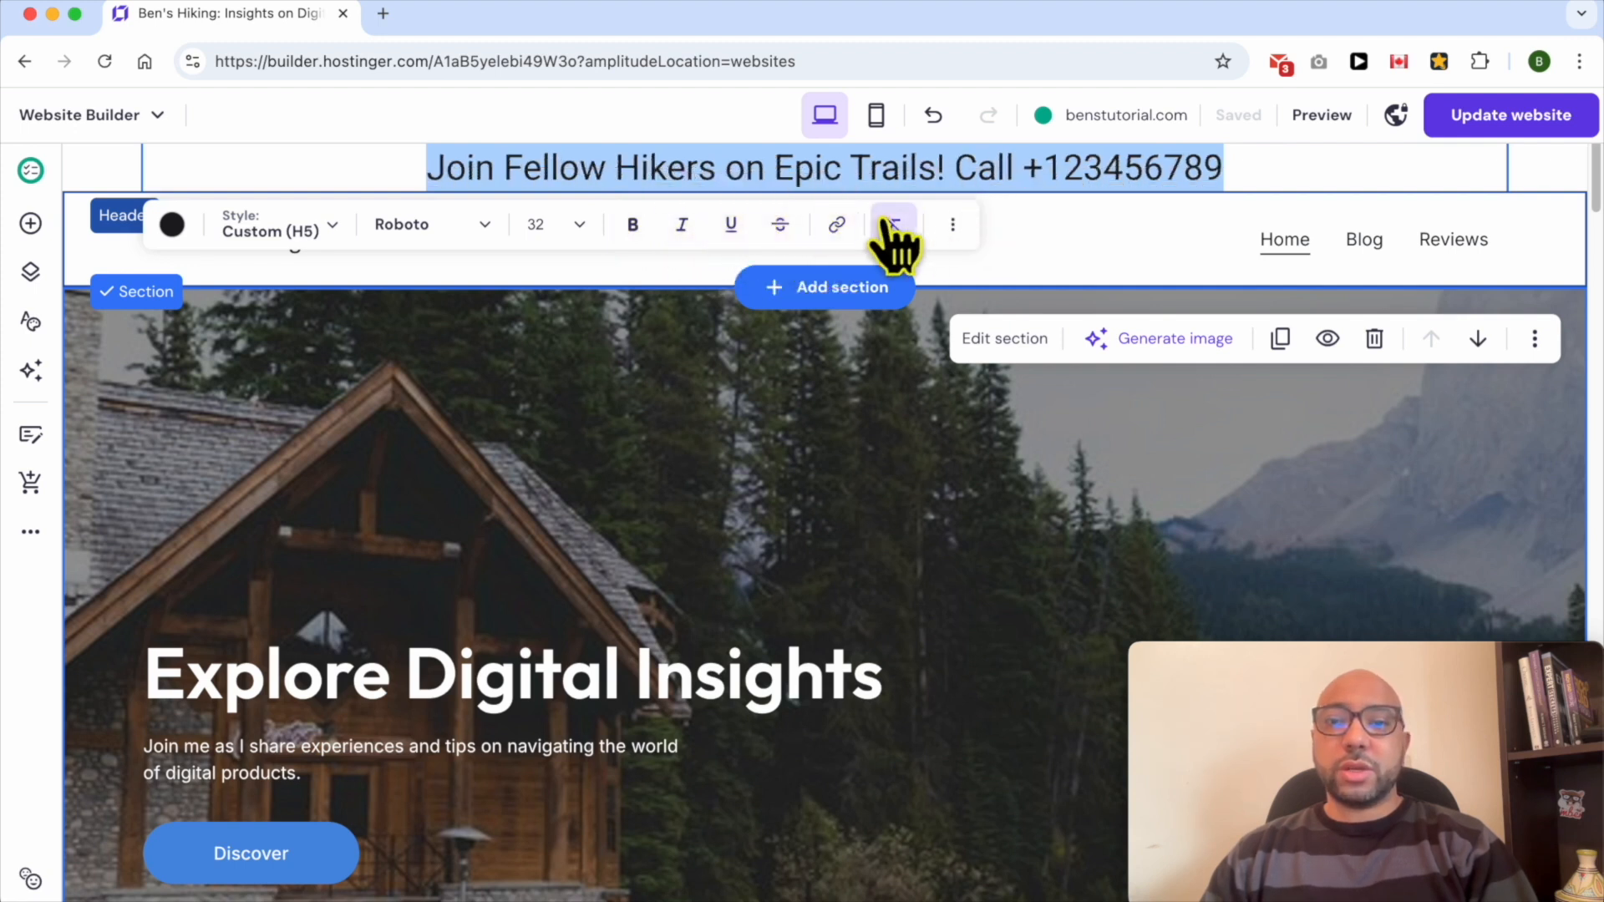
- Select the phone number in the sticky bar text and copy it
left_click_drag(1250, 164, 1043, 167)
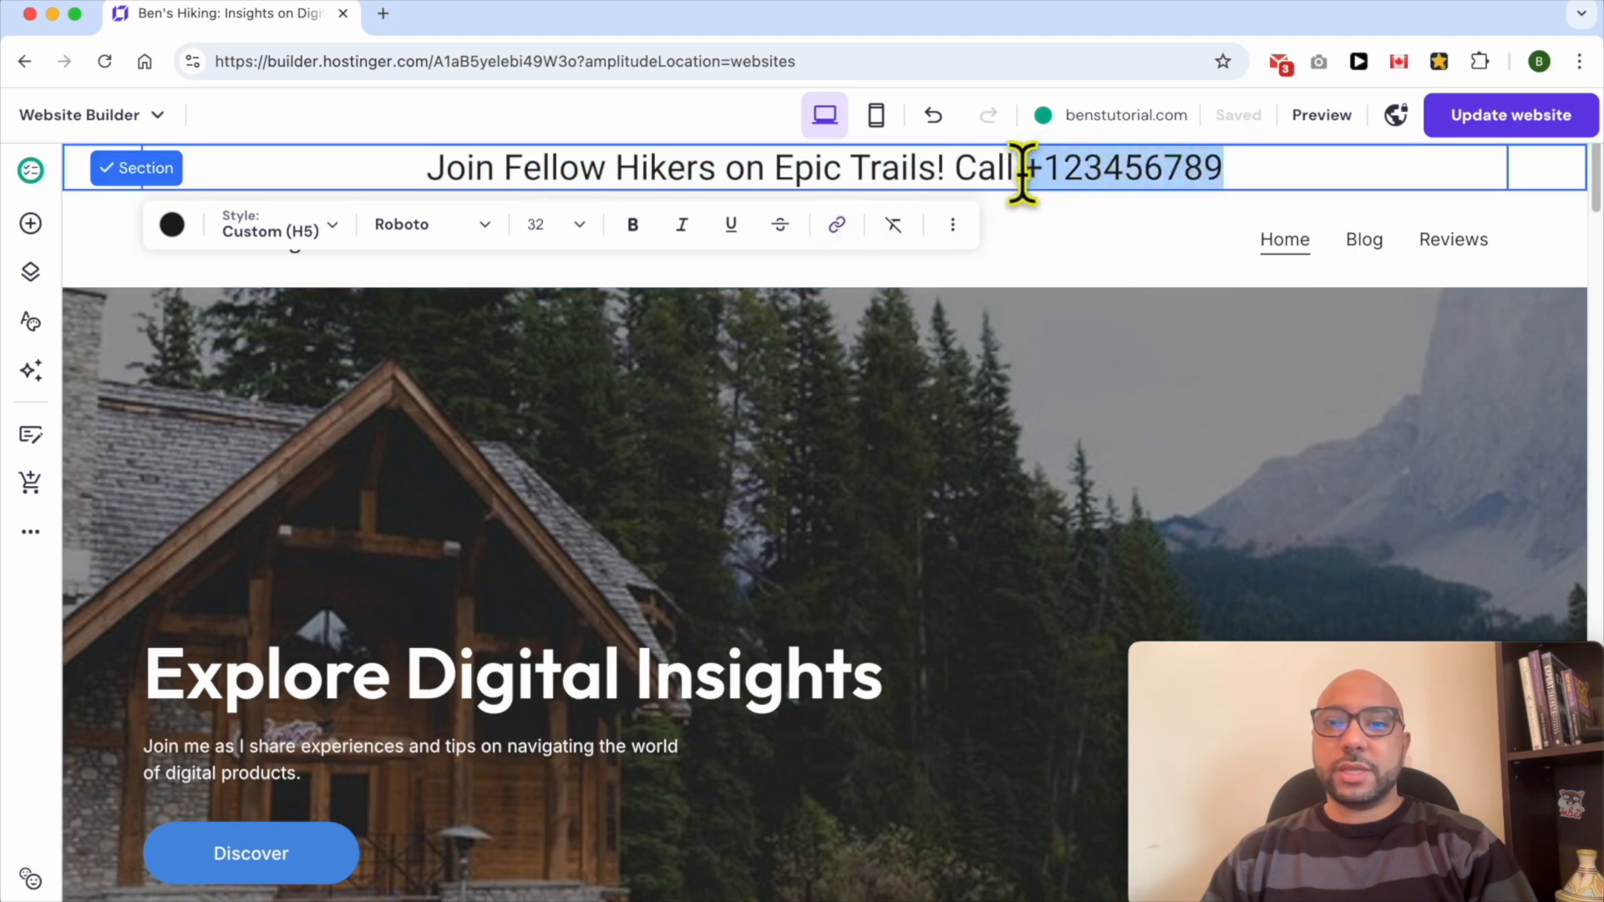
left_click(1243, 182)
double_click(1240, 177)
left_click(1208, 171)
left_click_drag(1023, 166, 1250, 165)
key("super+c")
right_click(1147, 172)
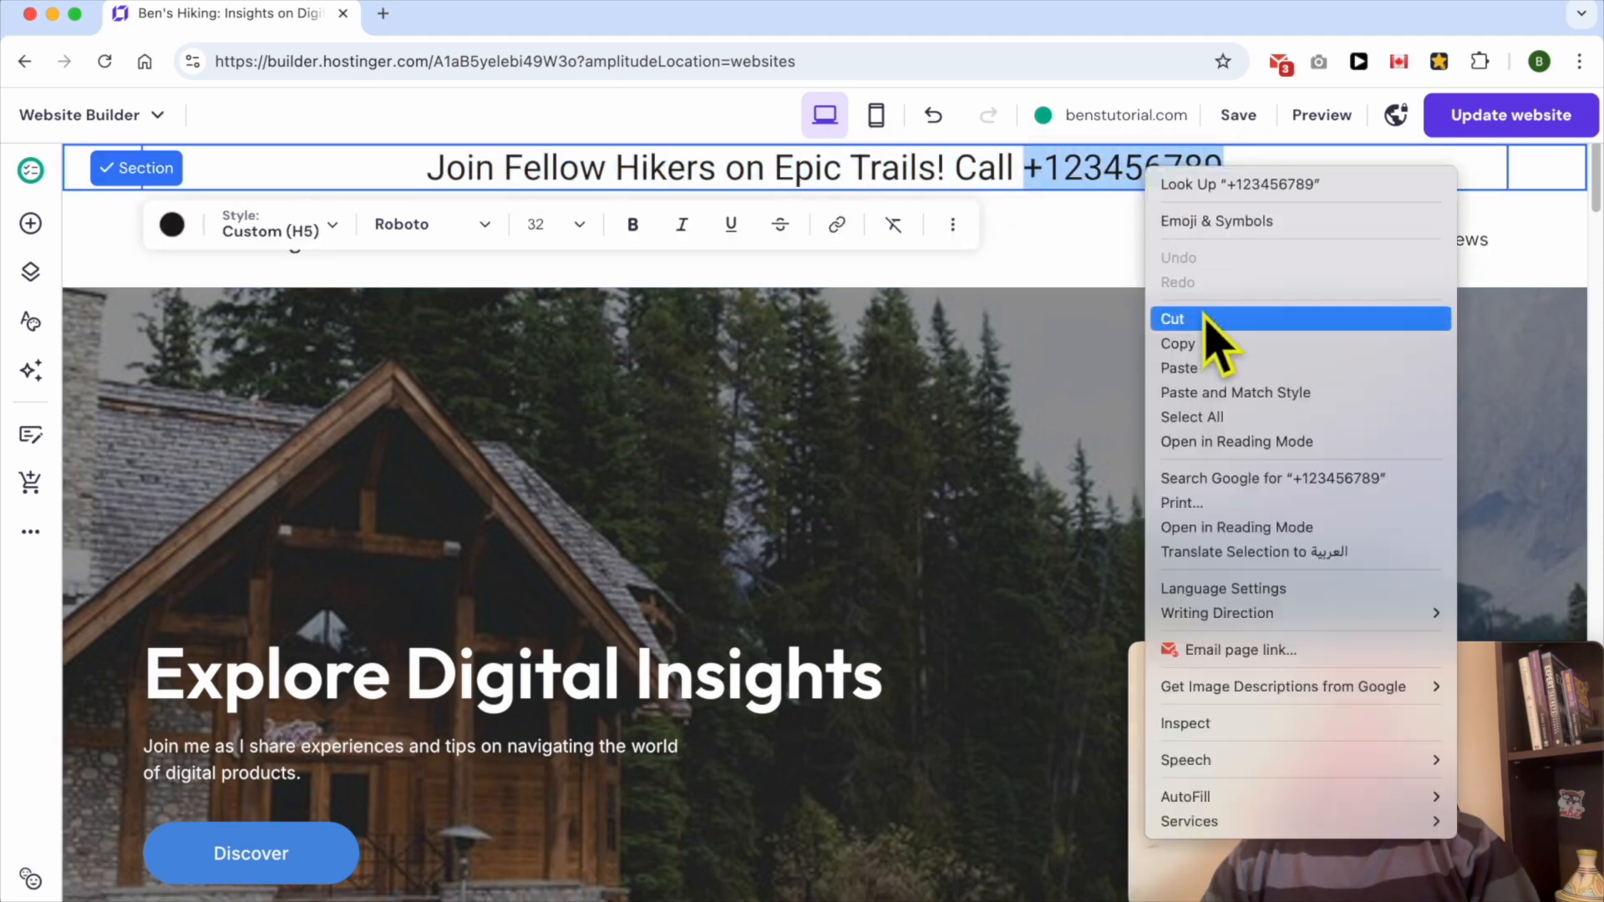
left_click(1204, 344)
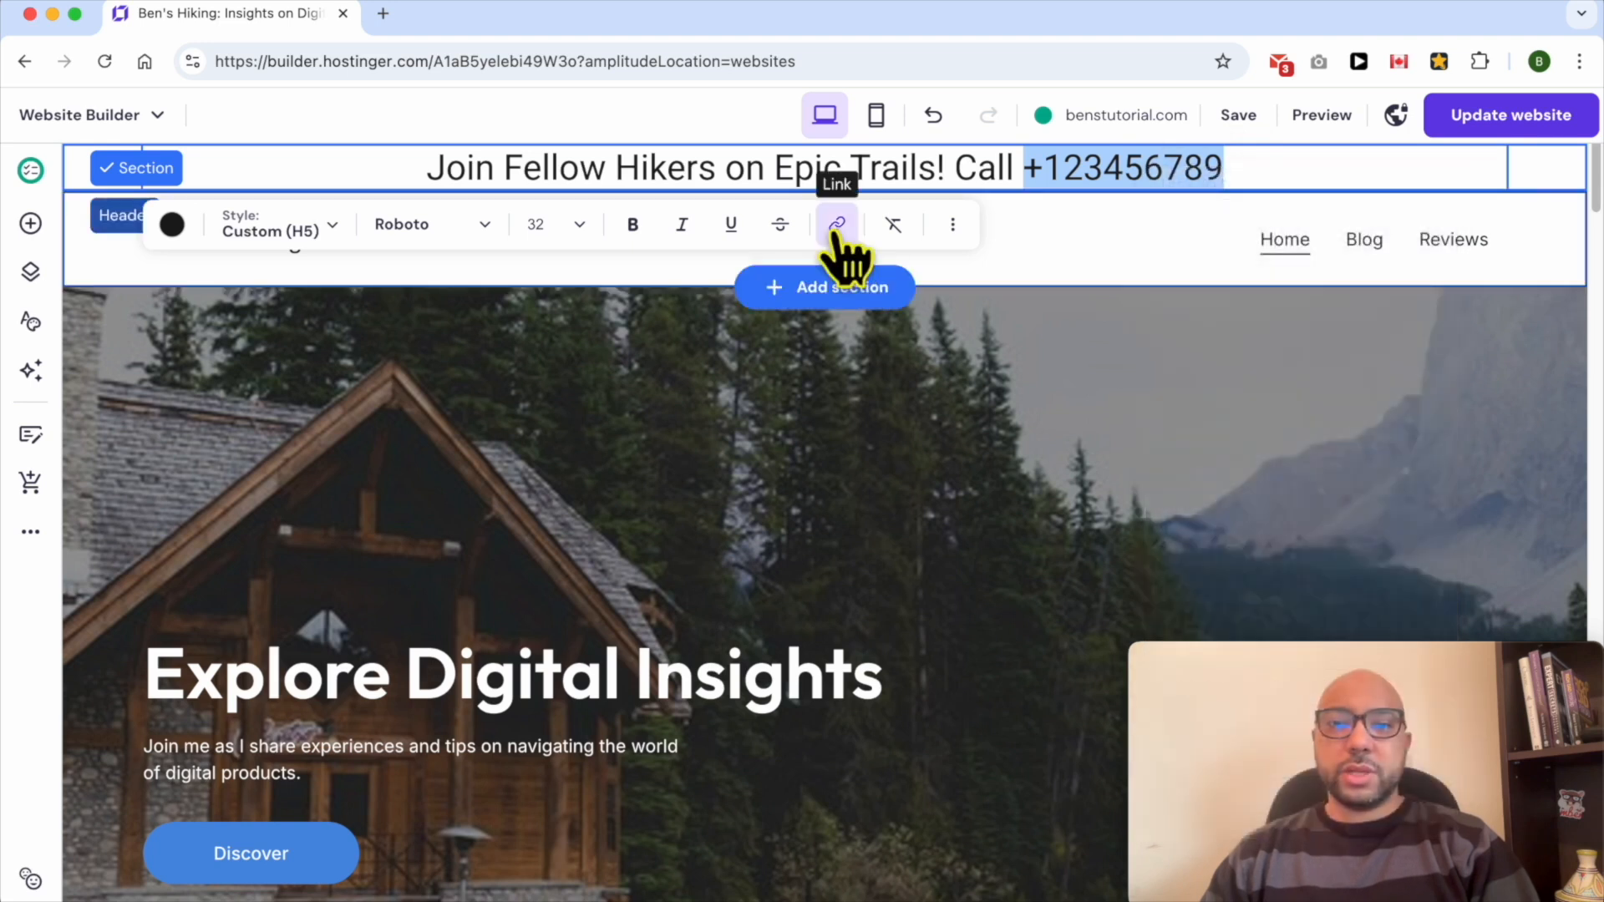
- Link the selected phone number to a phone number target using the copied number, and save the link
left_click(835, 235)
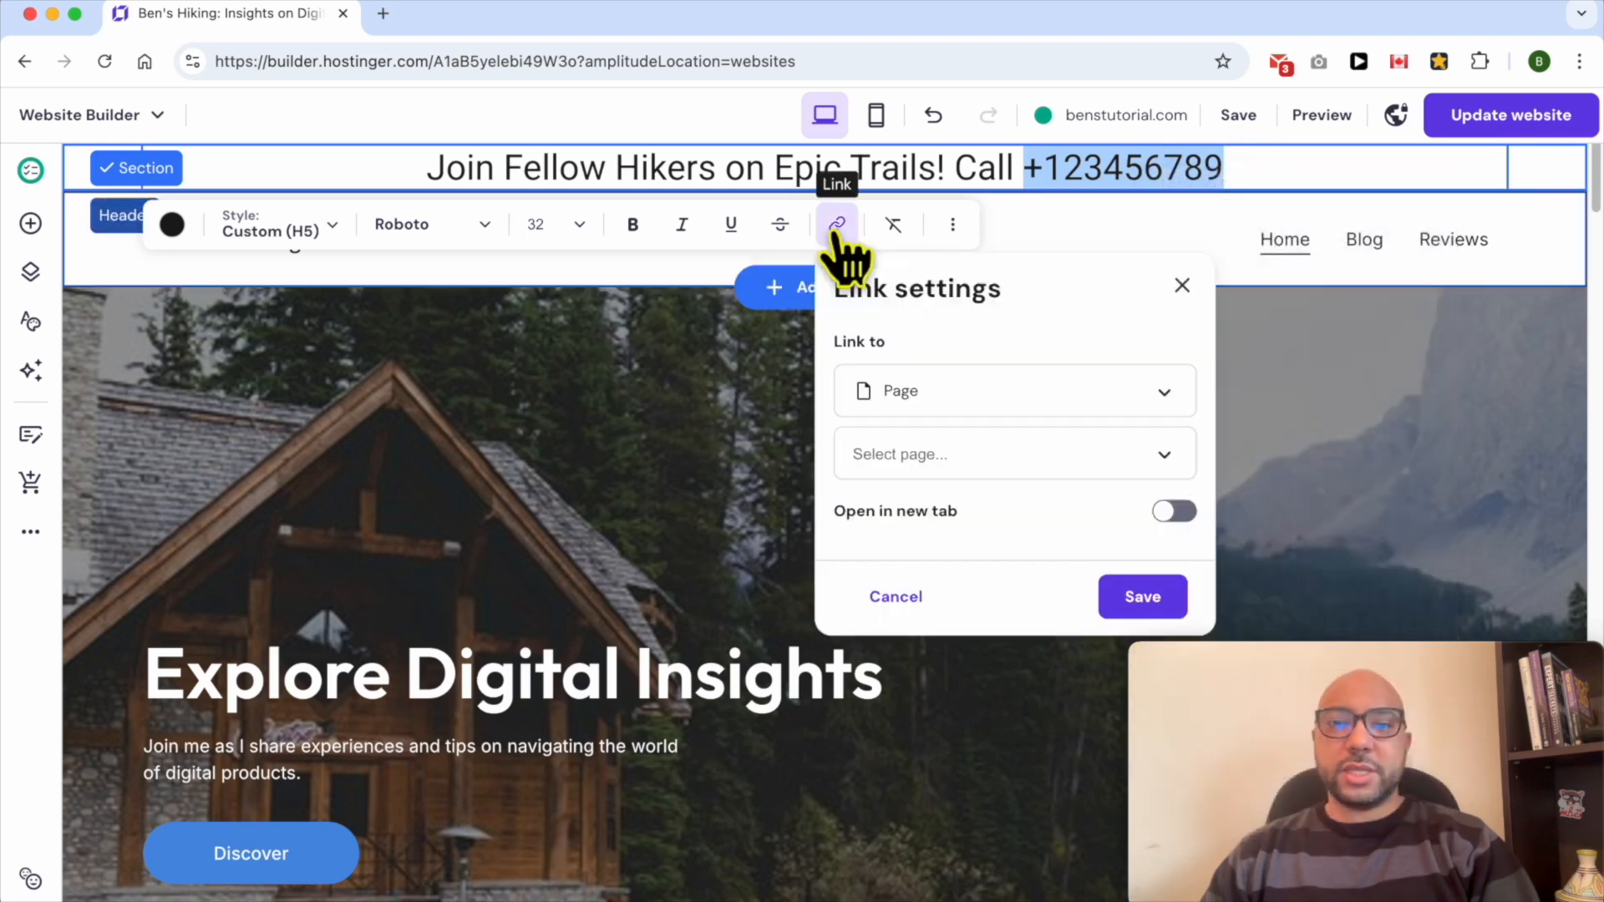
left_click(948, 389)
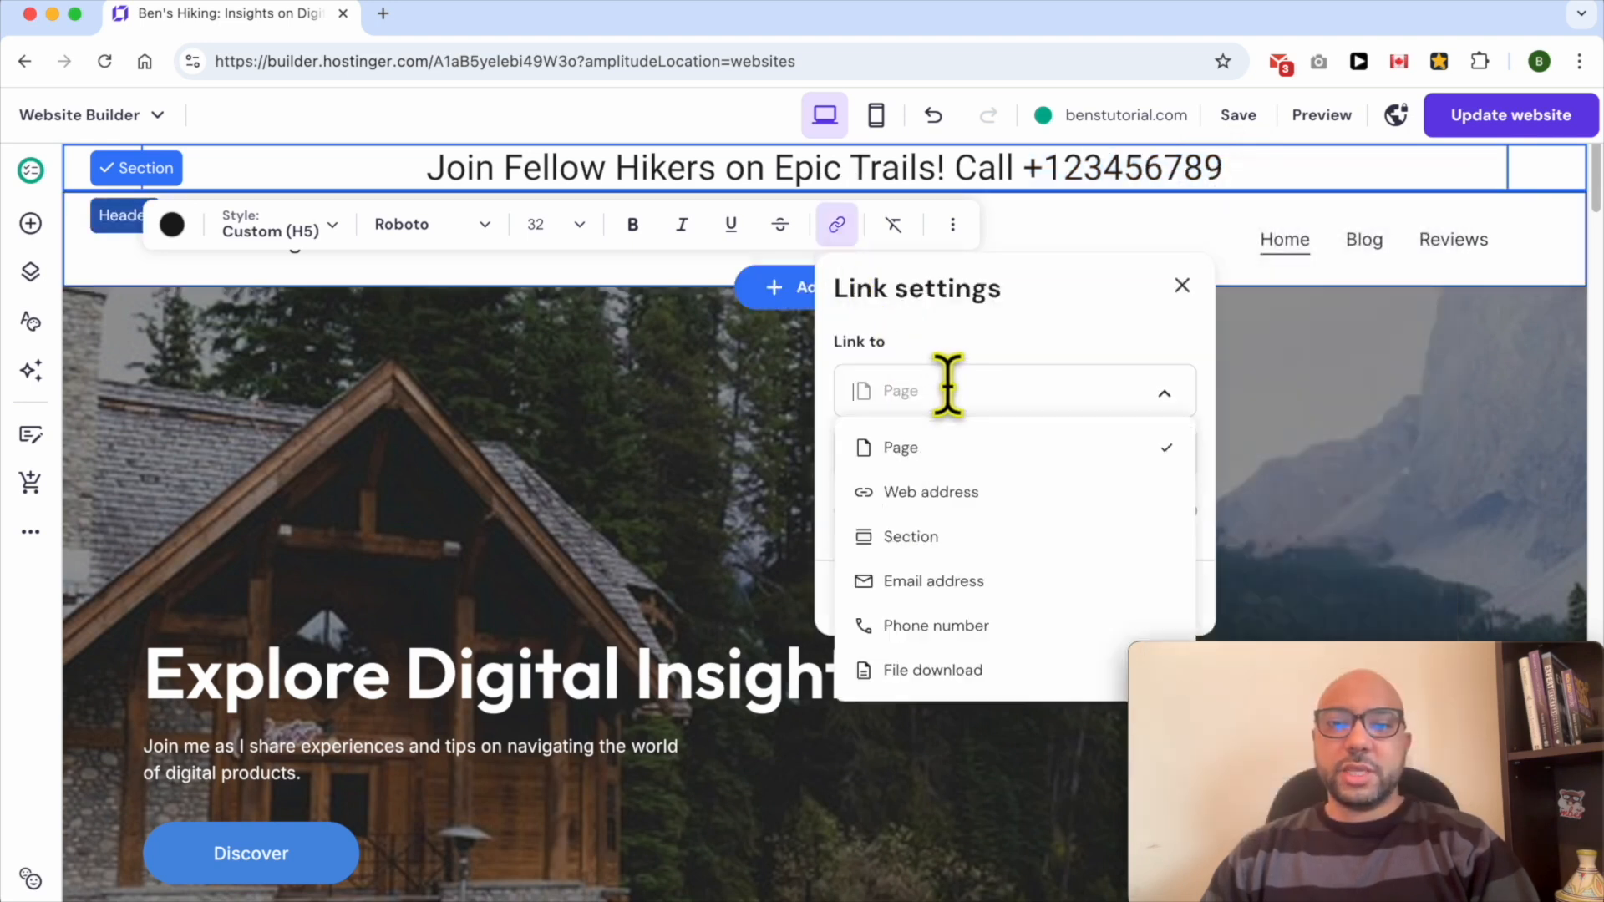
left_click(968, 637)
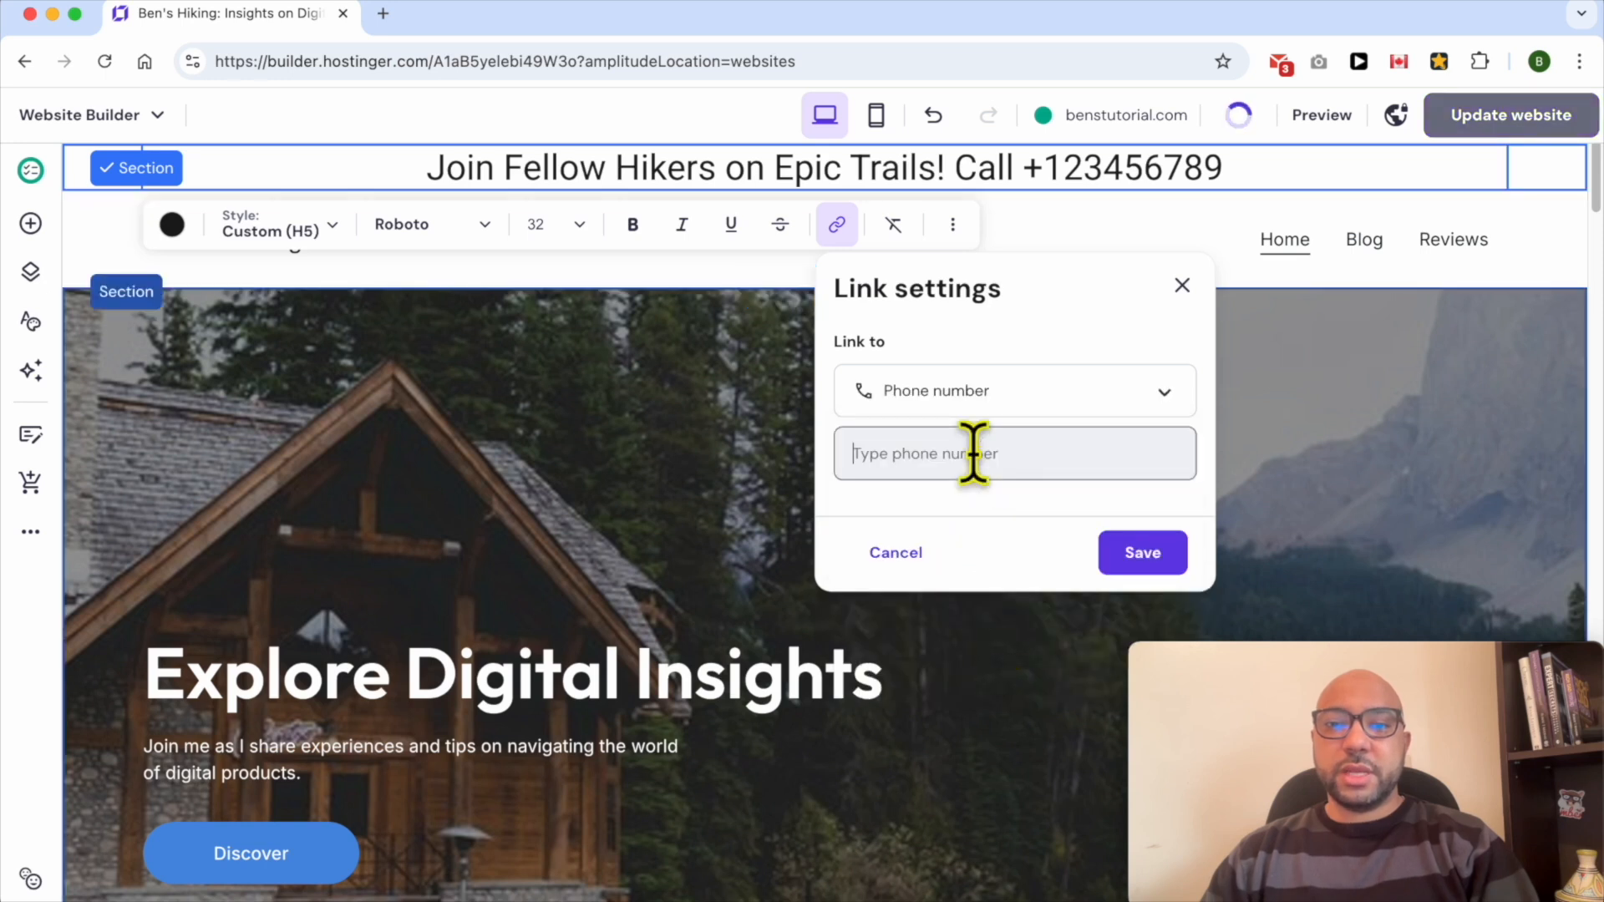
right_click(974, 453)
left_click(1024, 603)
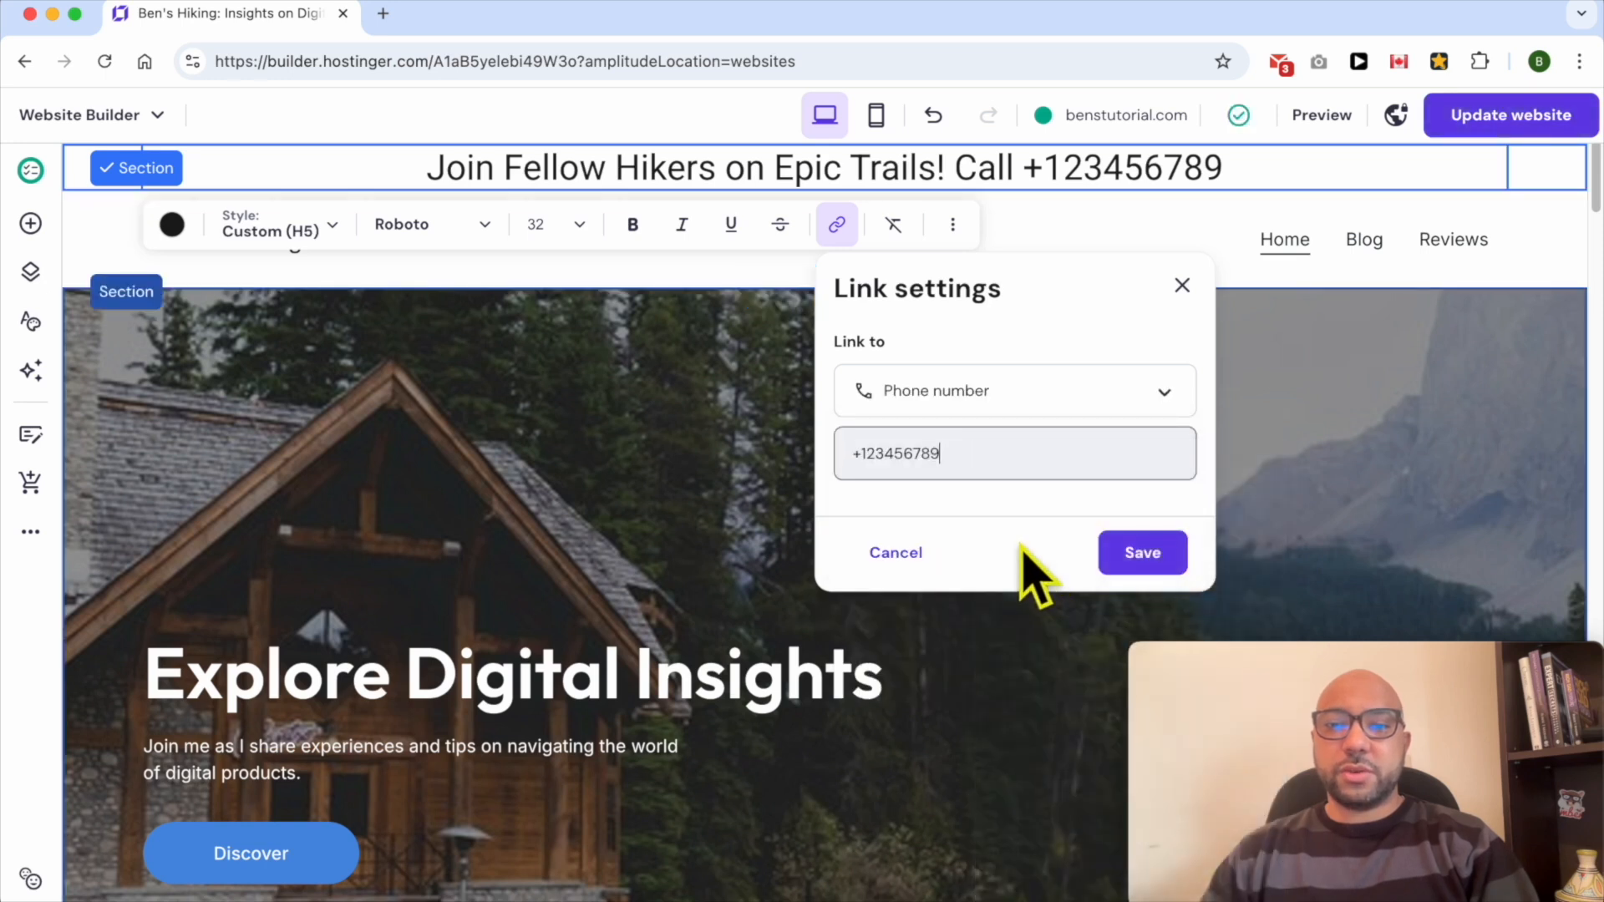
left_click(1143, 553)
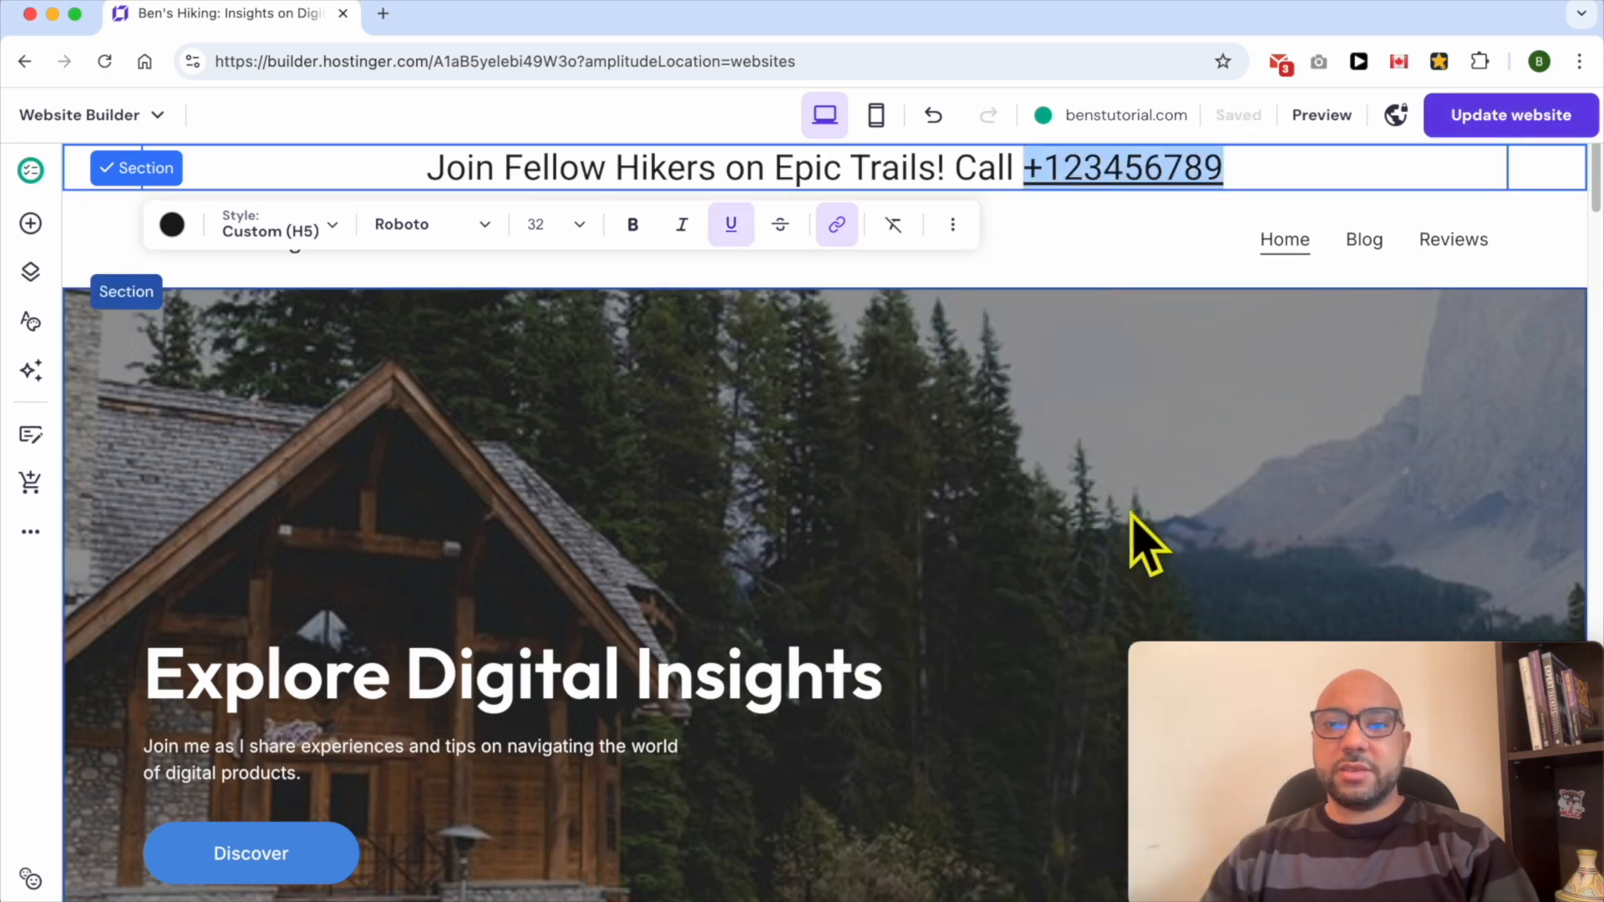
- Select all of the sticky bar text and set its animation to Slide
left_click(1130, 360)
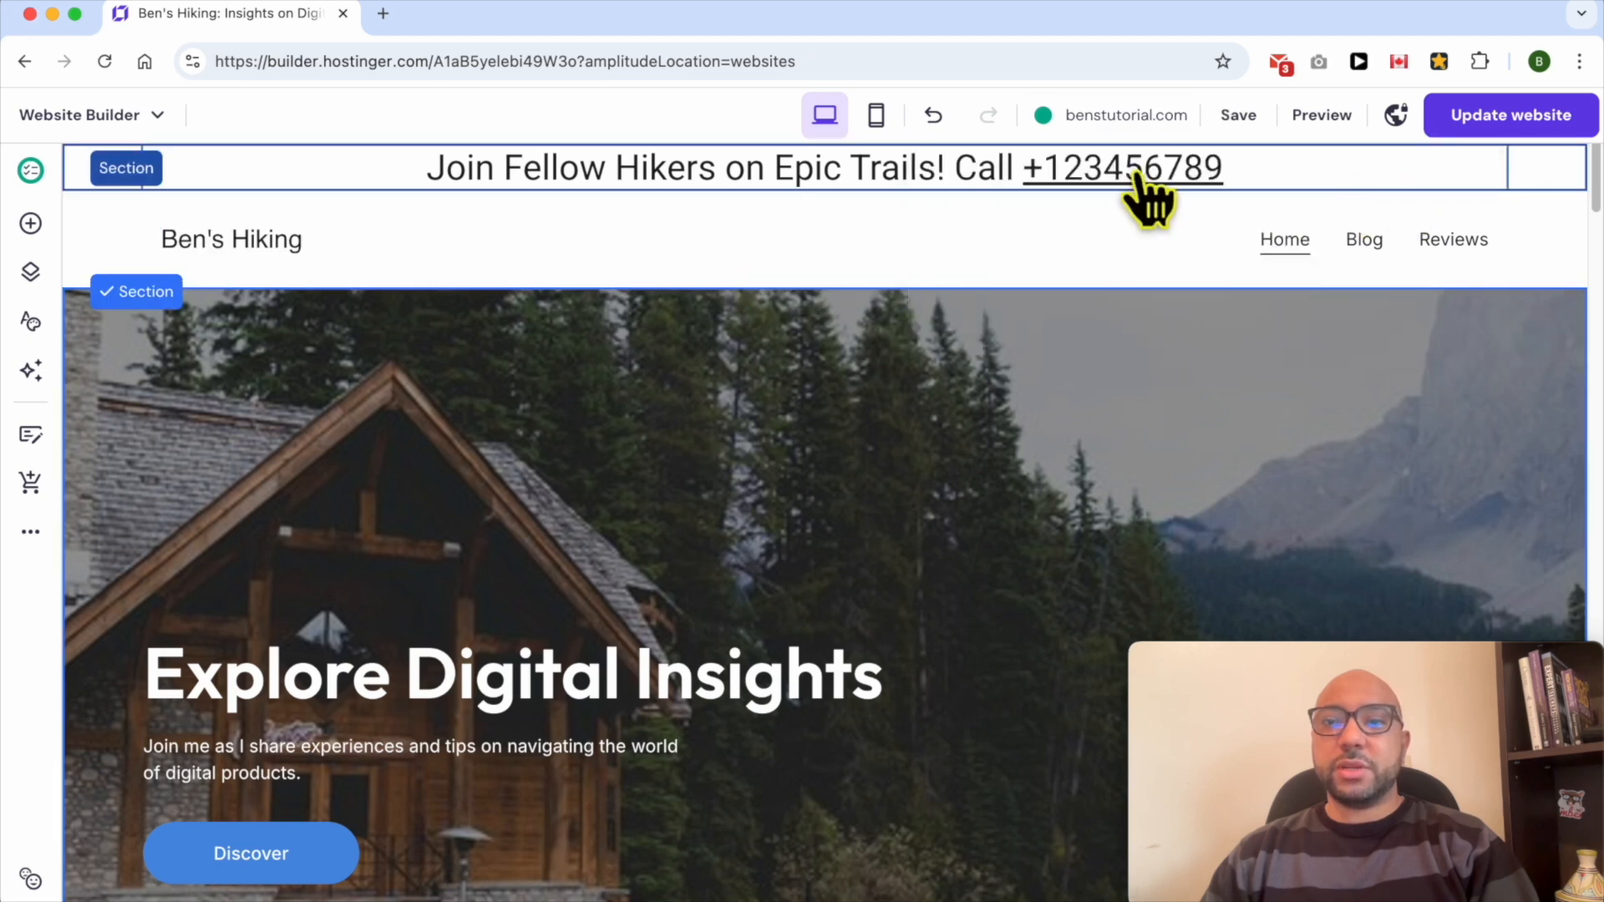
triple_click(824, 171)
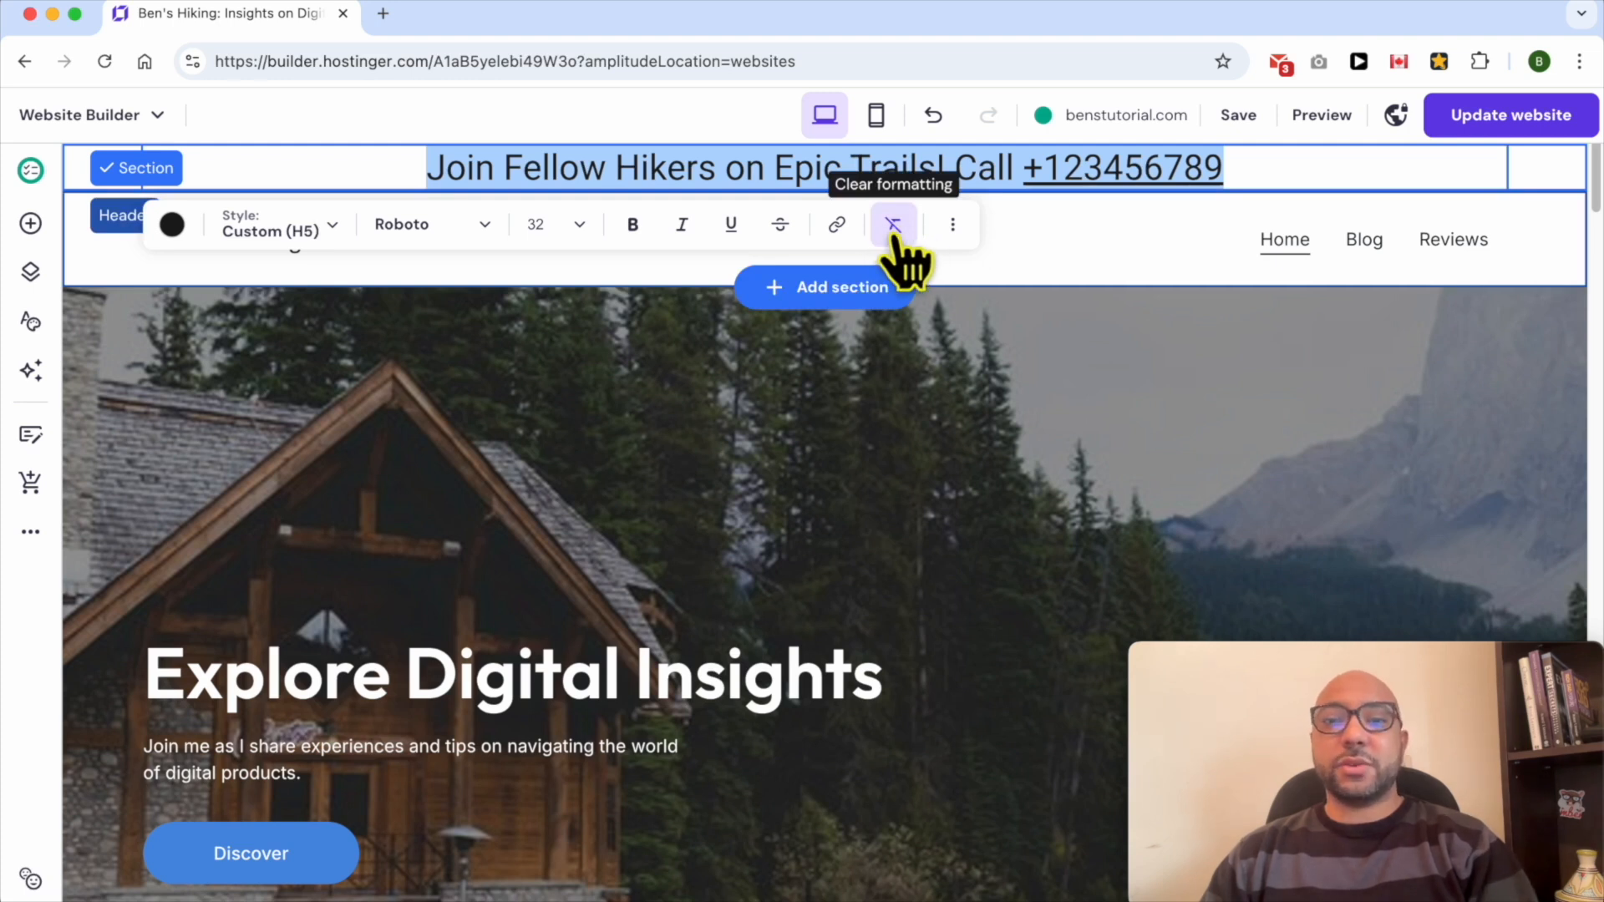
left_click(953, 225)
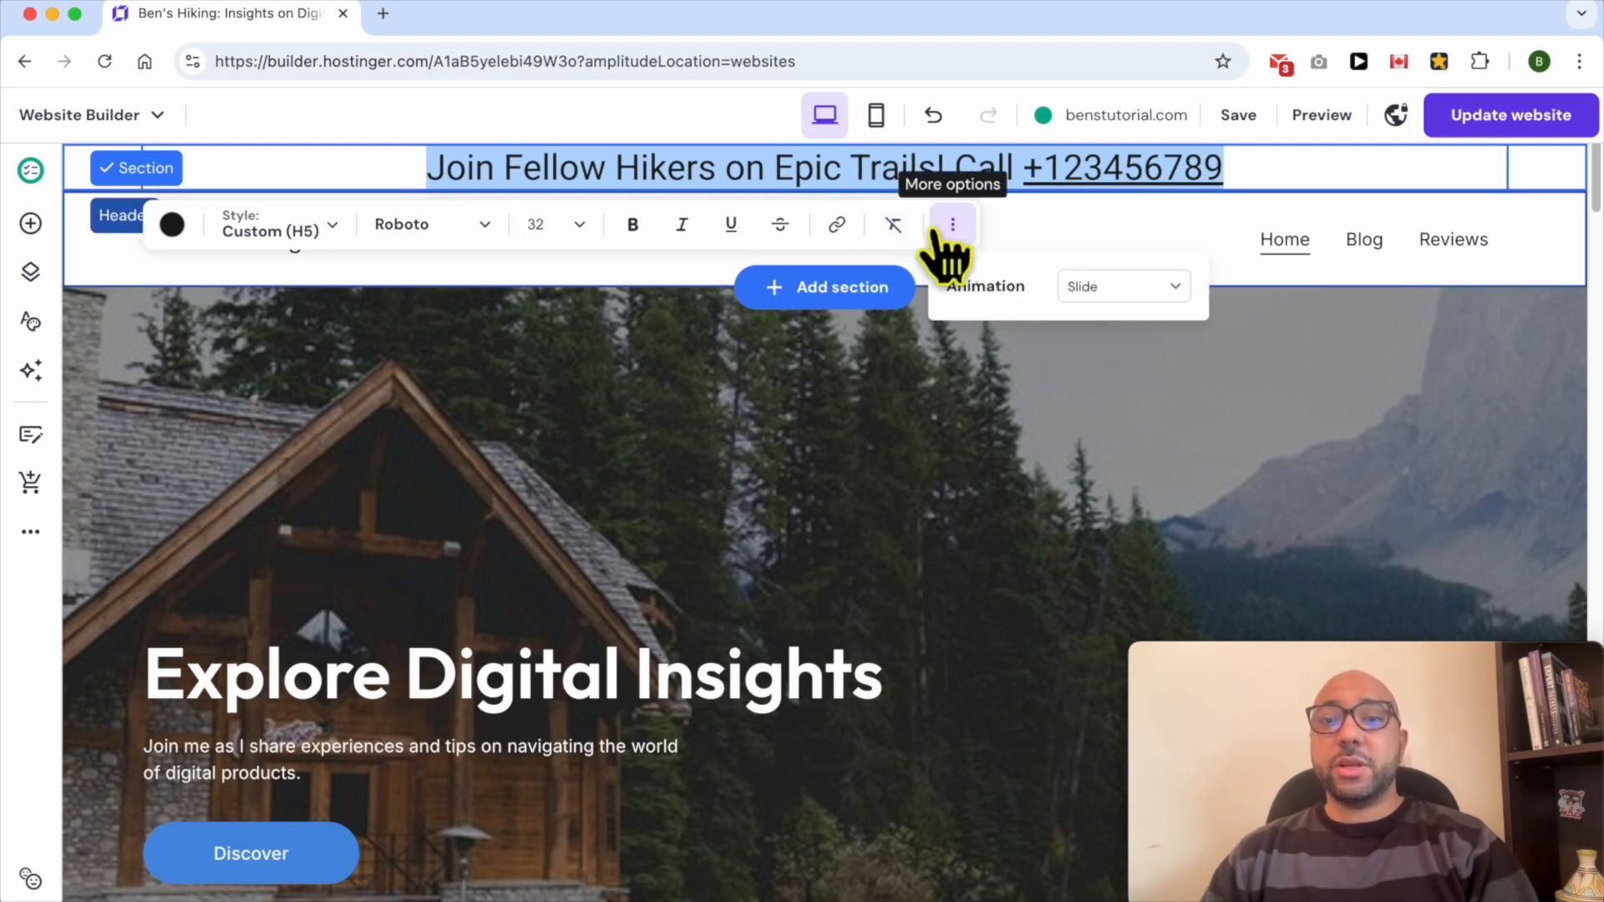
left_click(1087, 286)
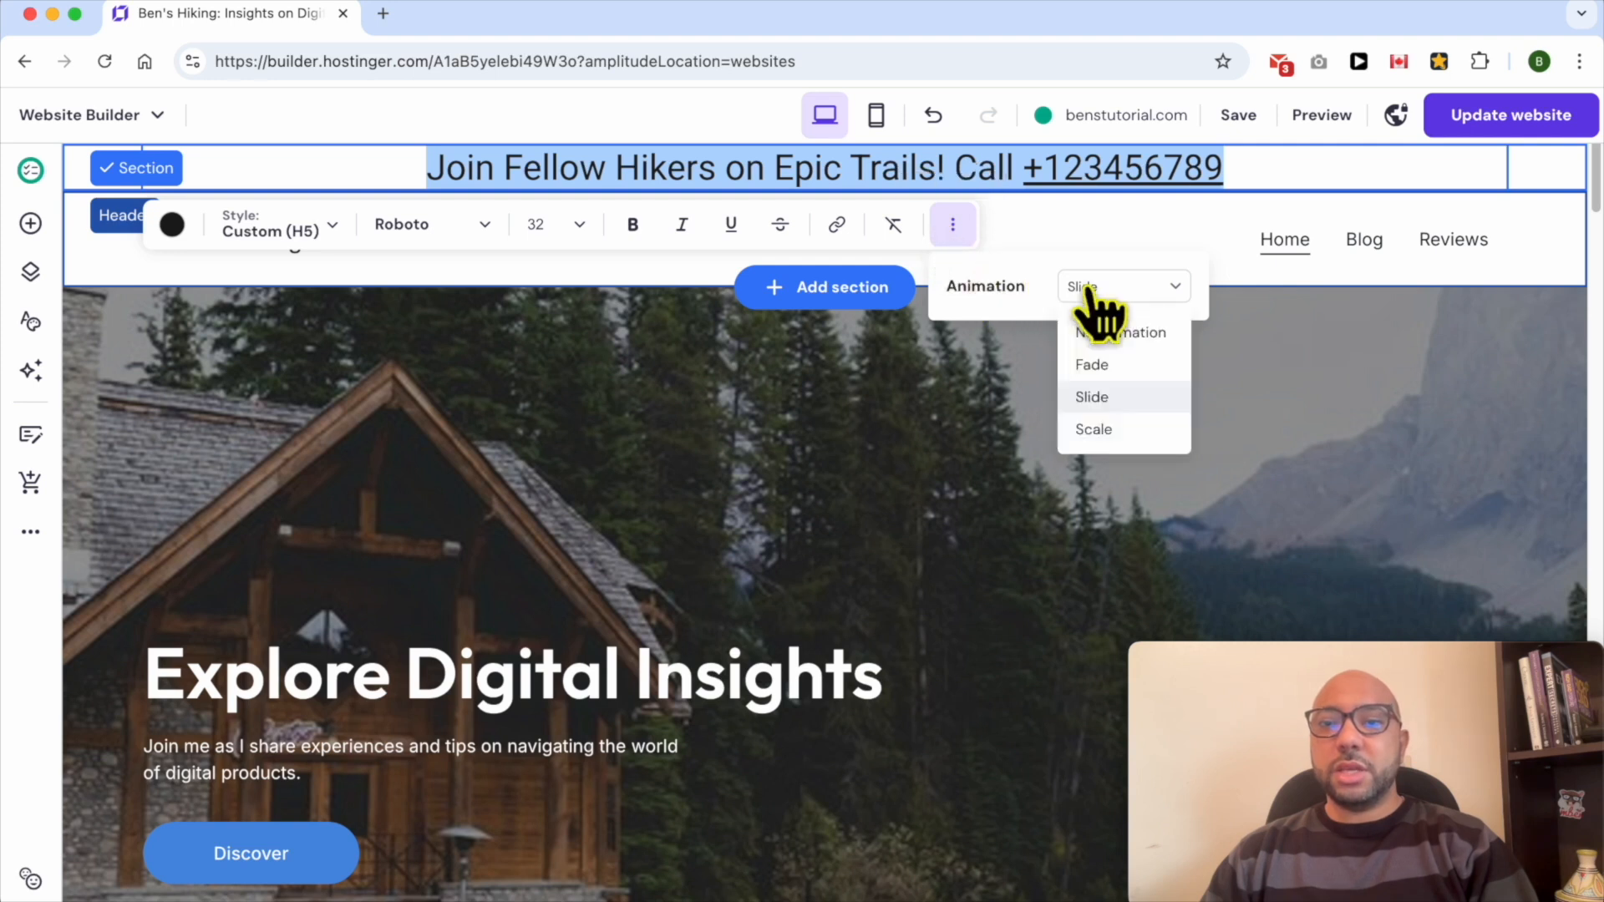
left_click(1139, 396)
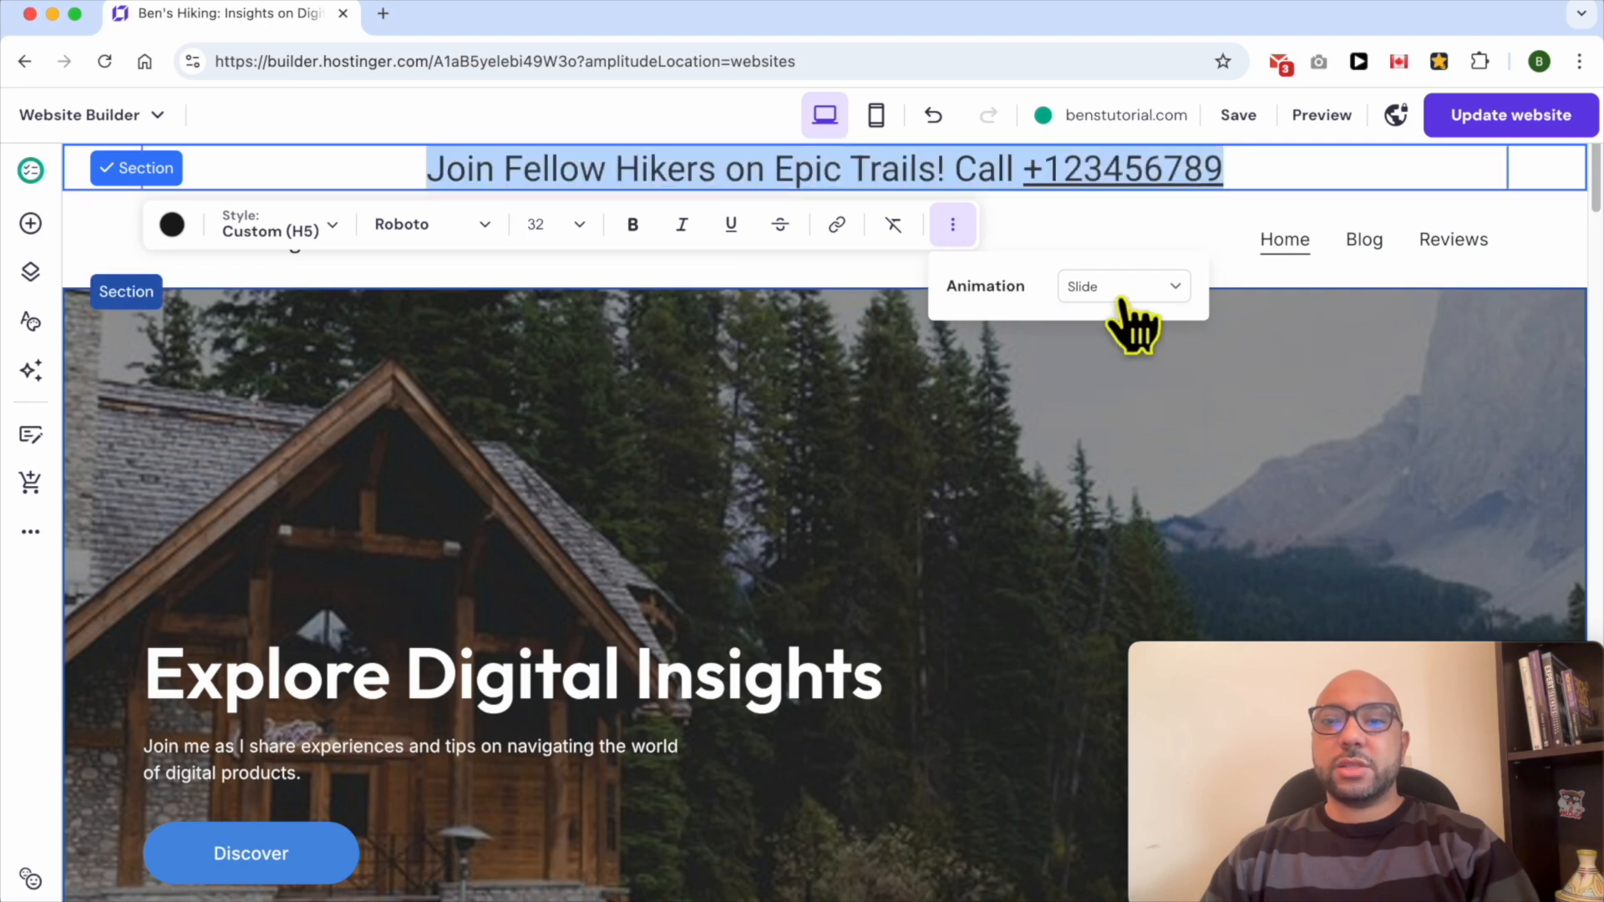
- Try the Scale and Fade animations on the sticky bar text, then set it back to Slide
left_click(1124, 299)
left_click(1133, 429)
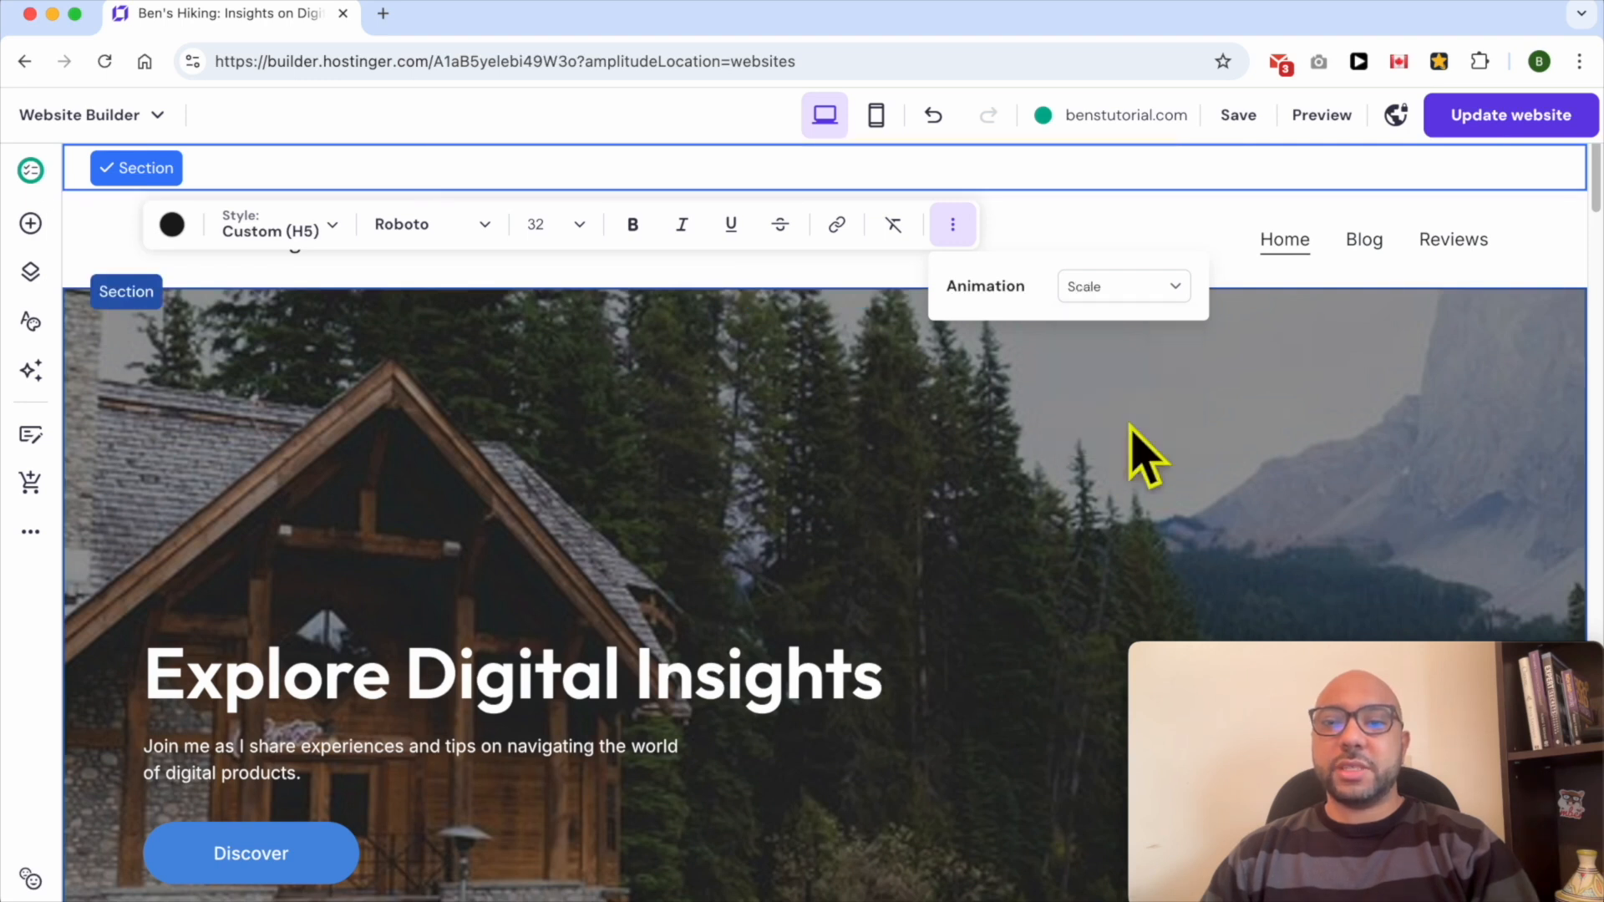
left_click(1153, 294)
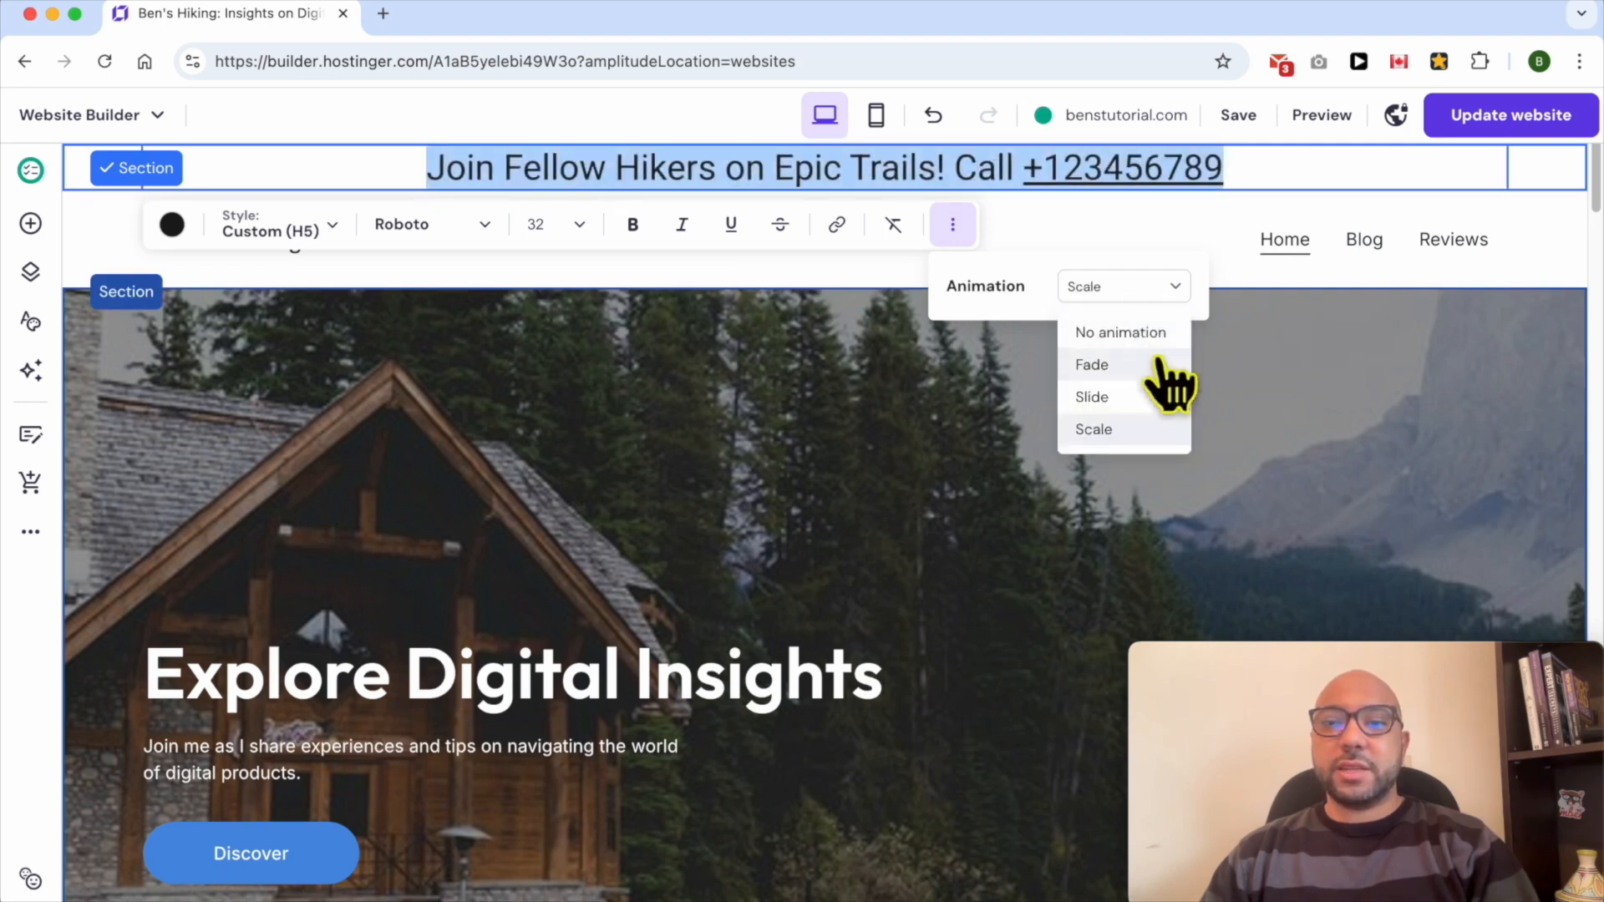
left_click(1166, 363)
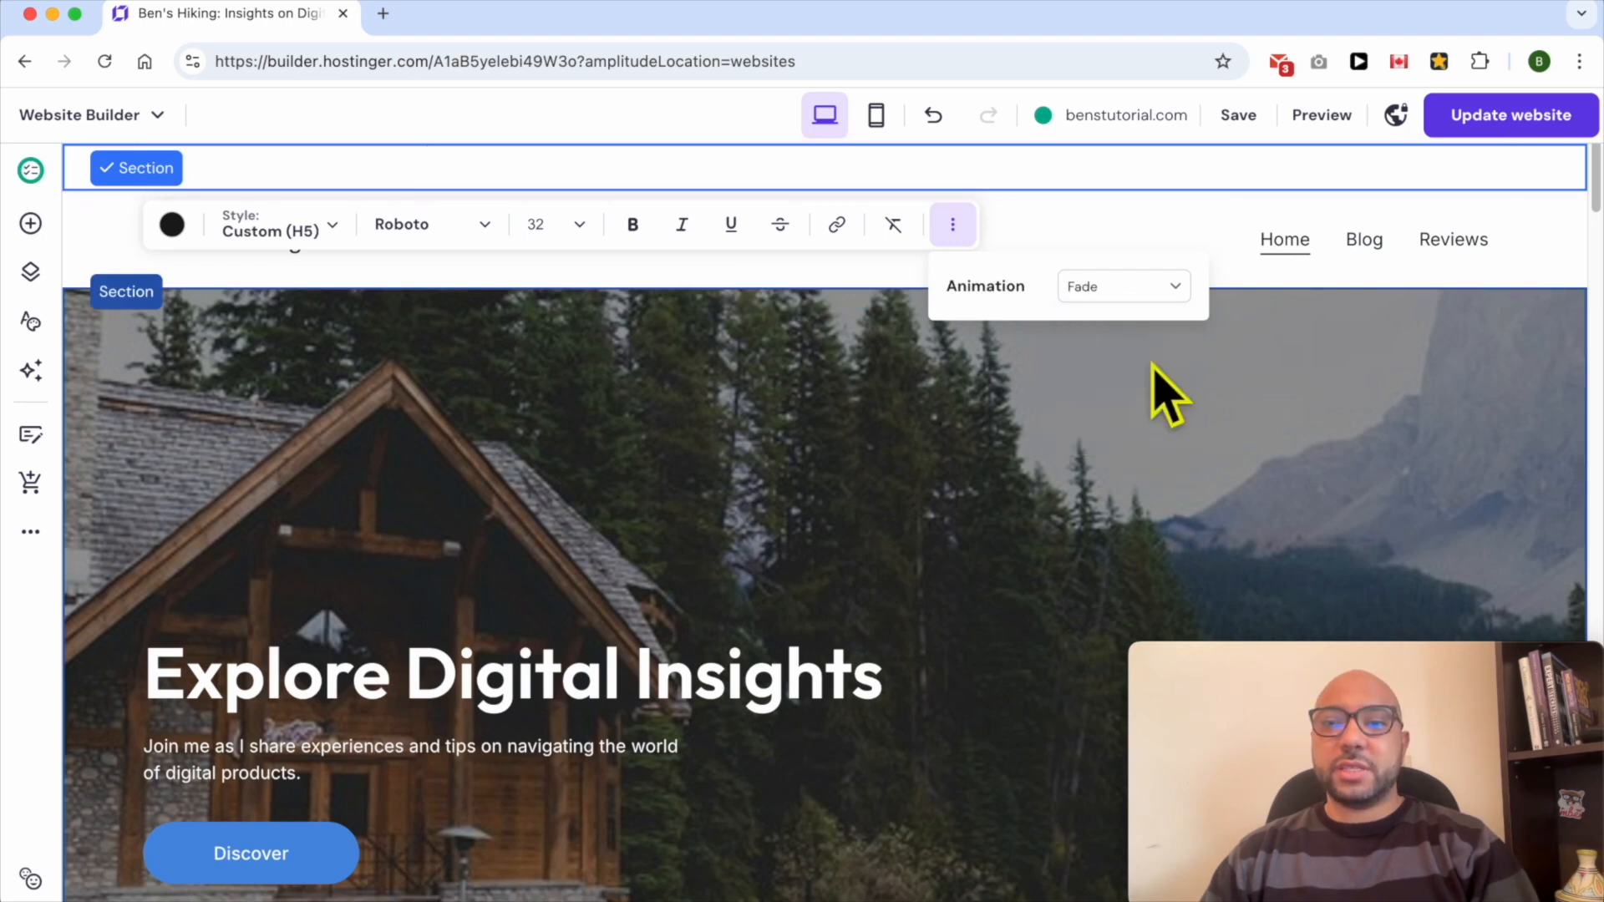
left_click(1147, 294)
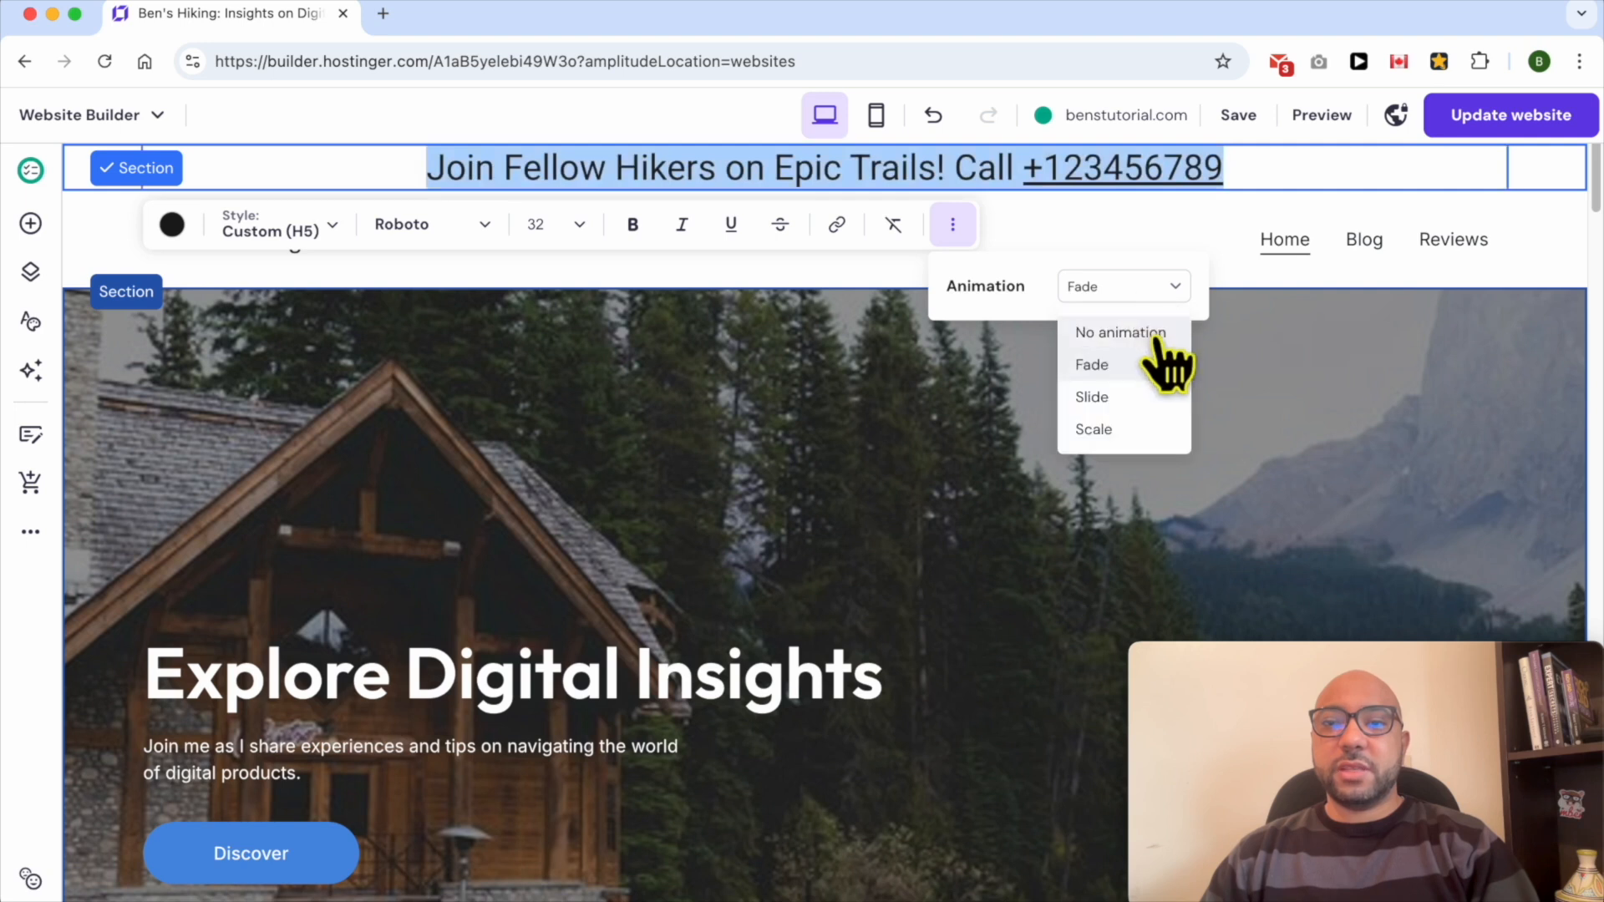
left_click(1142, 396)
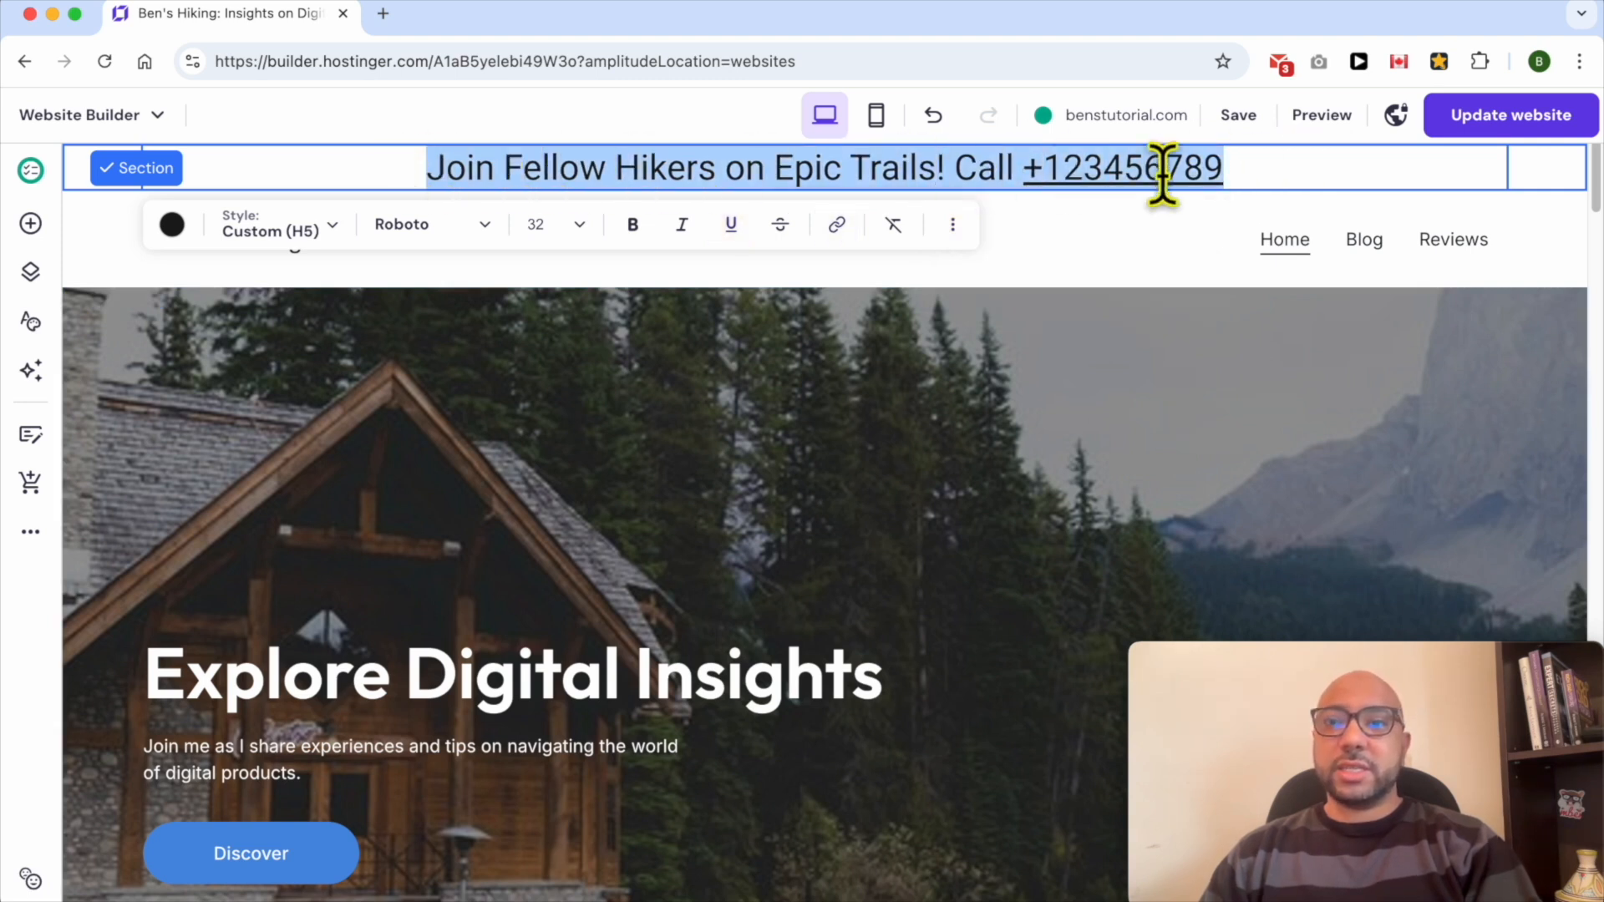
- Open the sticky bar section's settings and close them again
left_click(1543, 165)
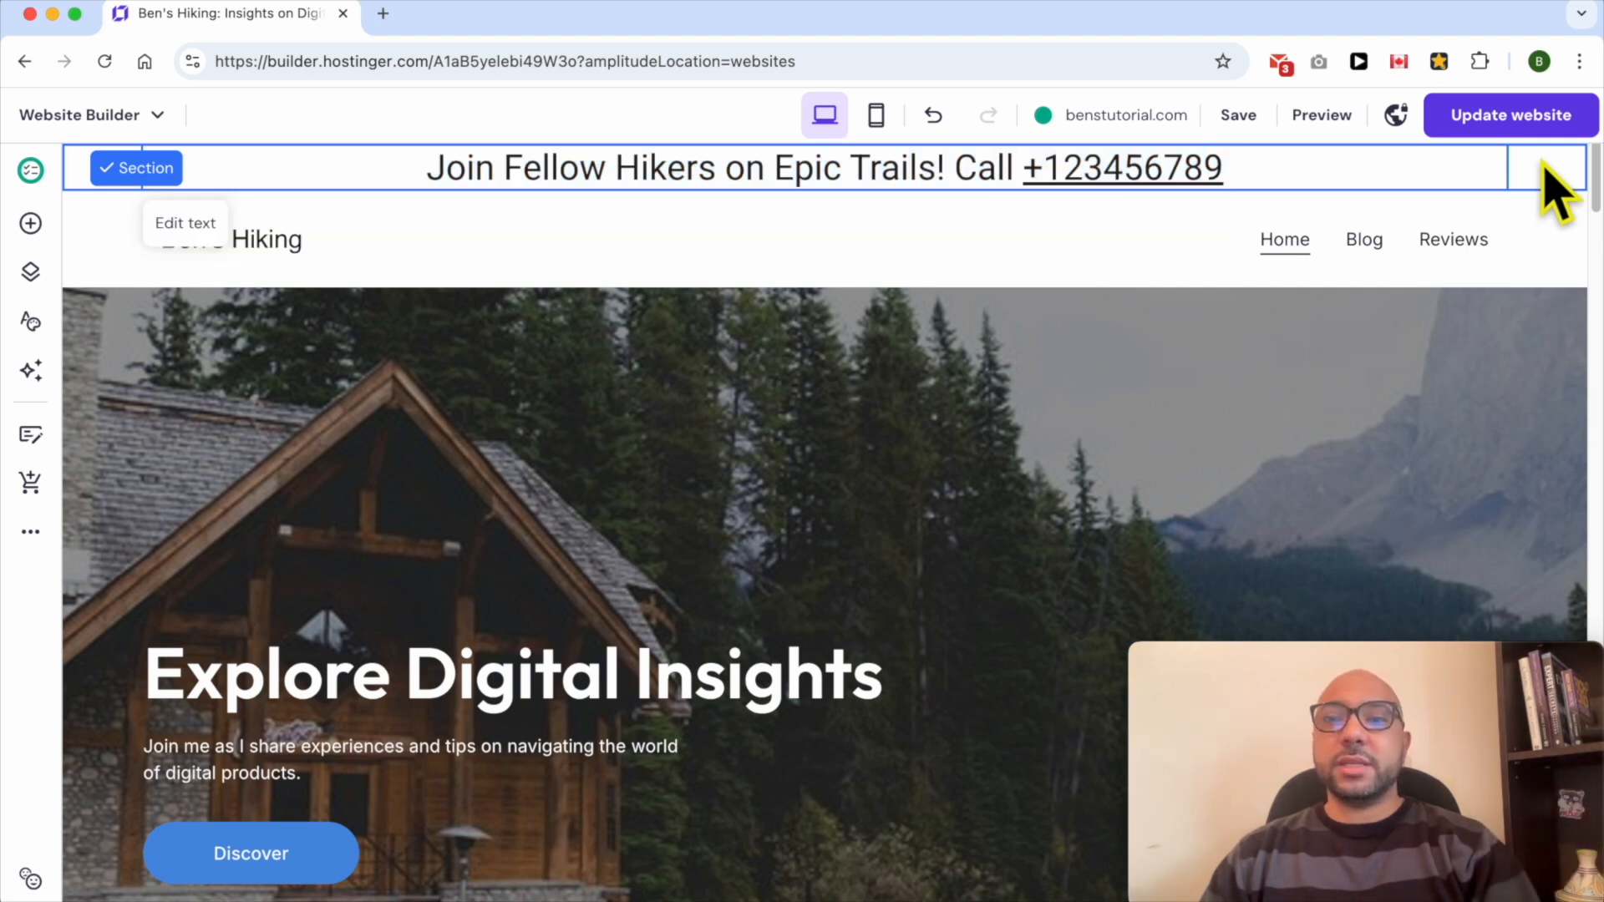
left_click(1548, 167)
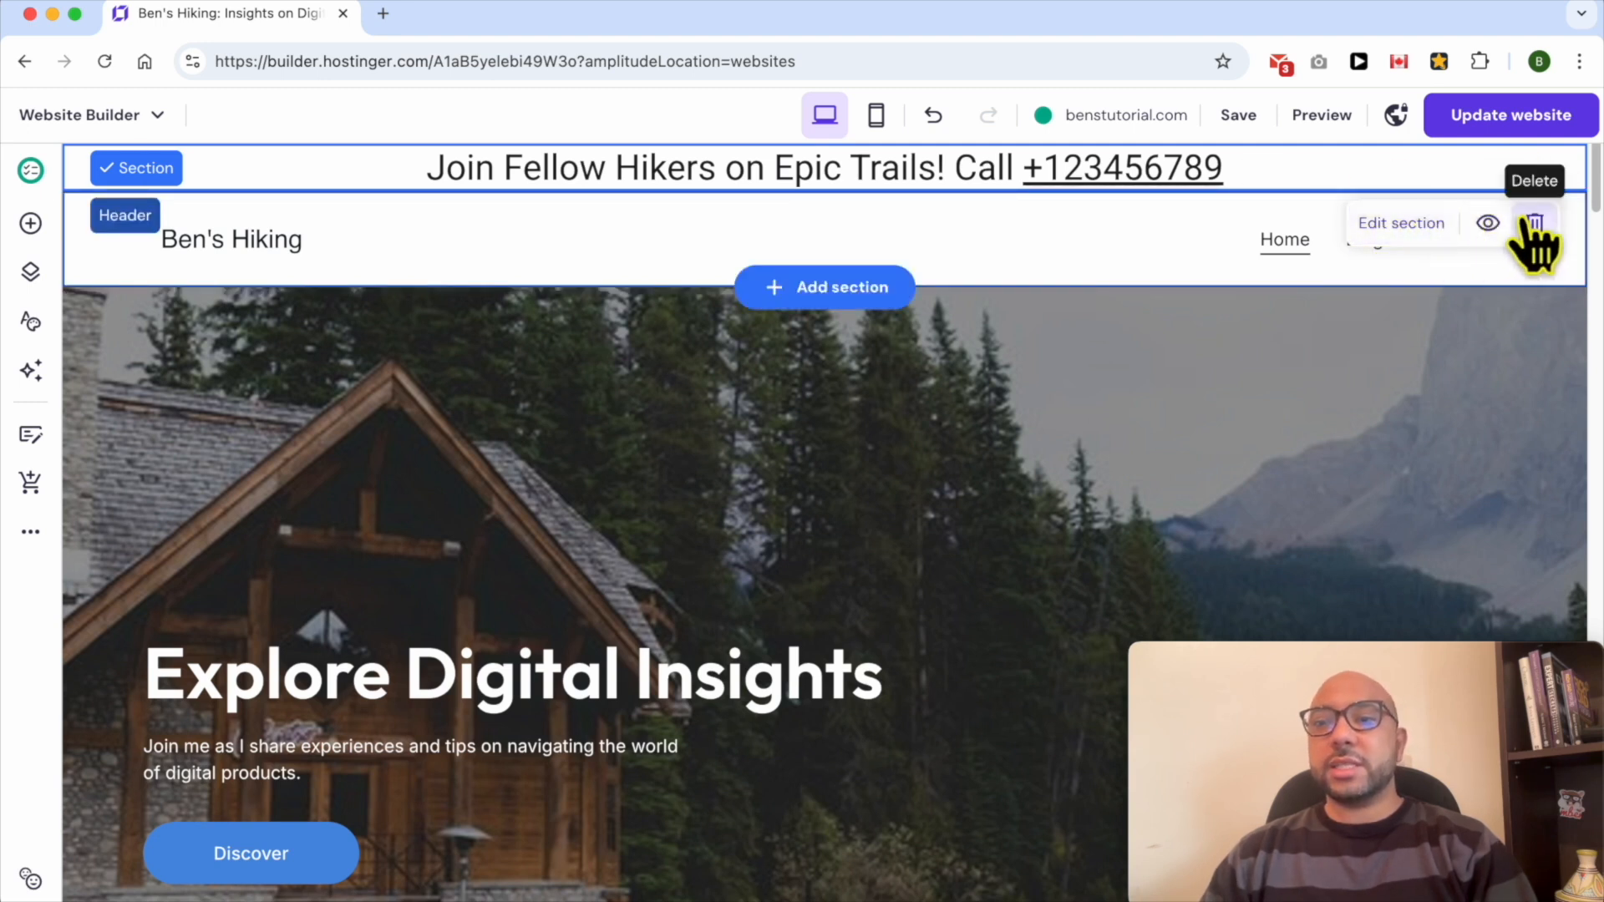
left_click(1379, 230)
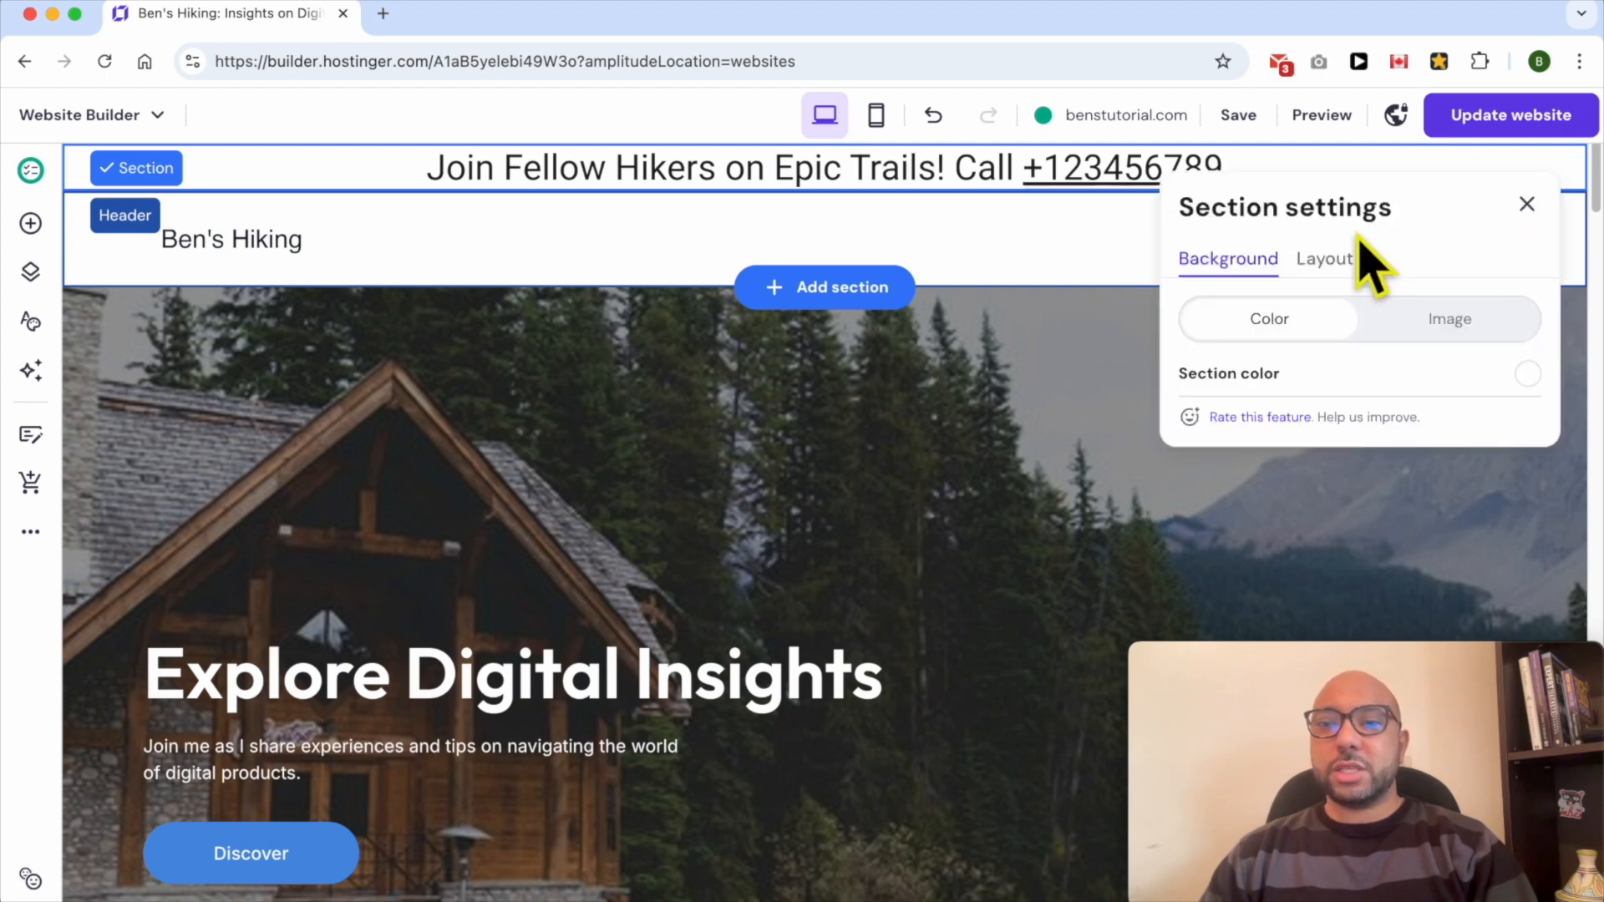
left_click(1133, 361)
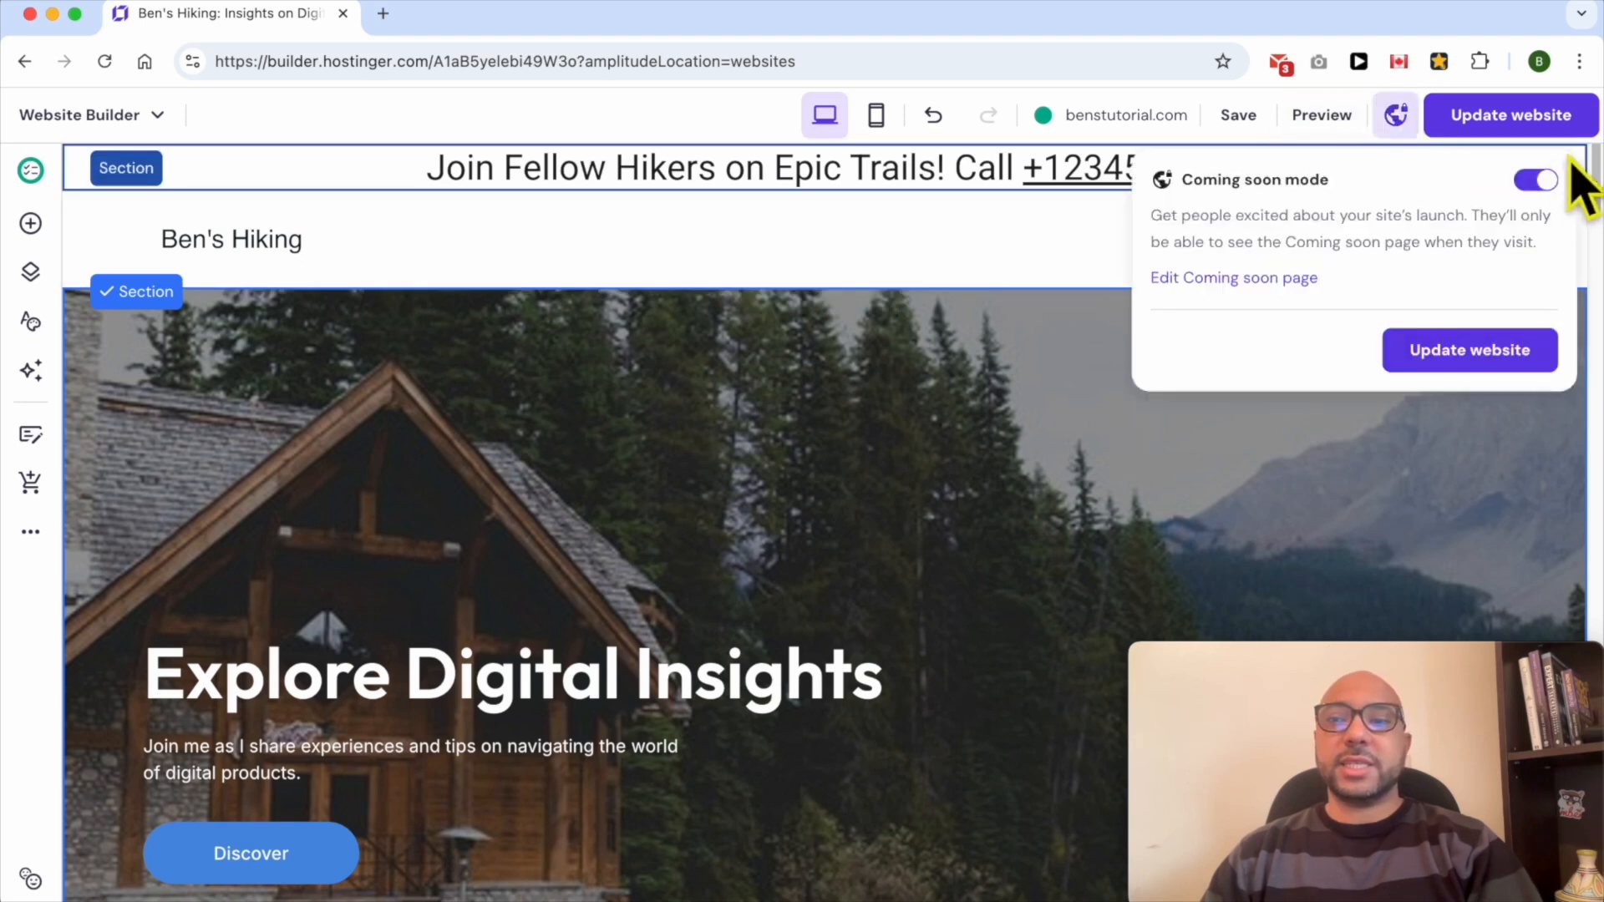
- Move the hero section down one position on the page
left_click(79, 168)
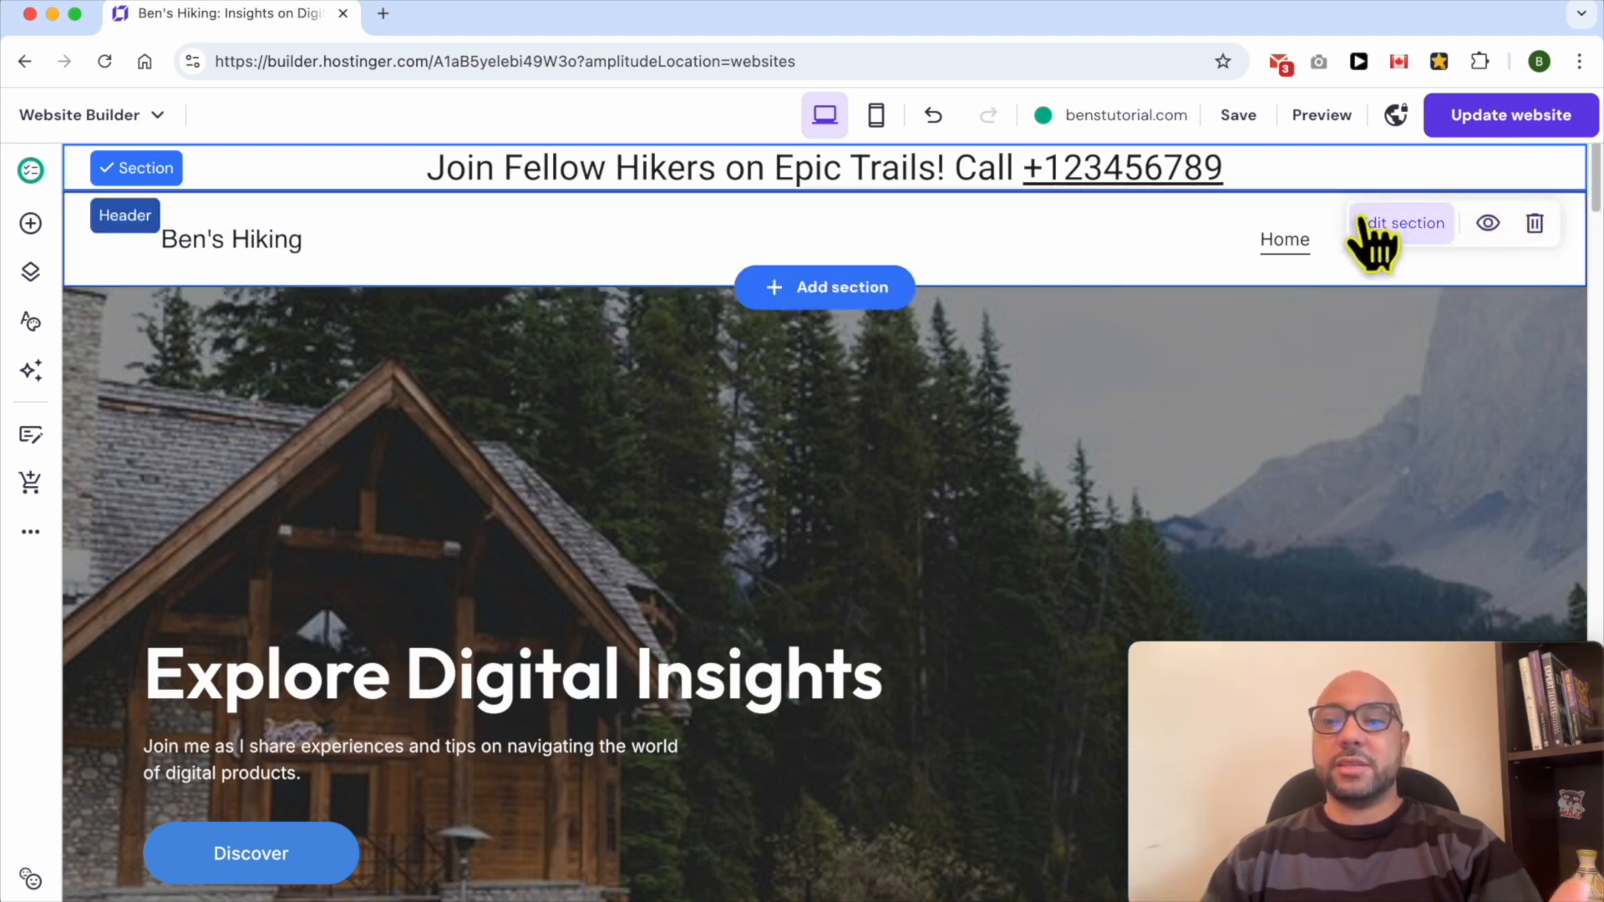
left_click(1461, 346)
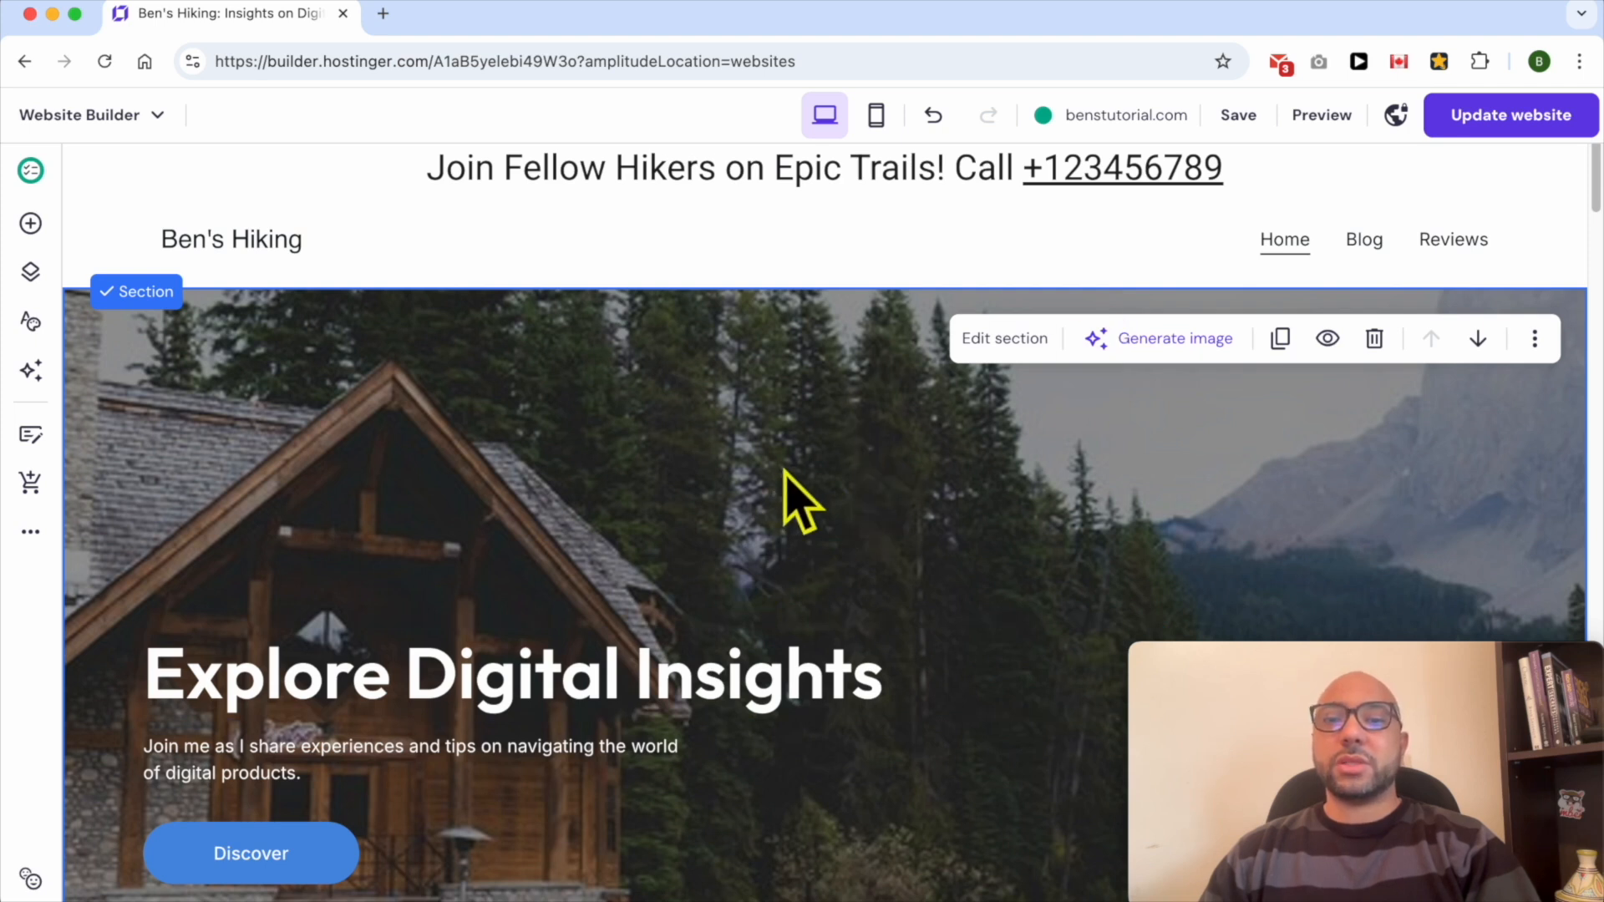
left_click(1478, 339)
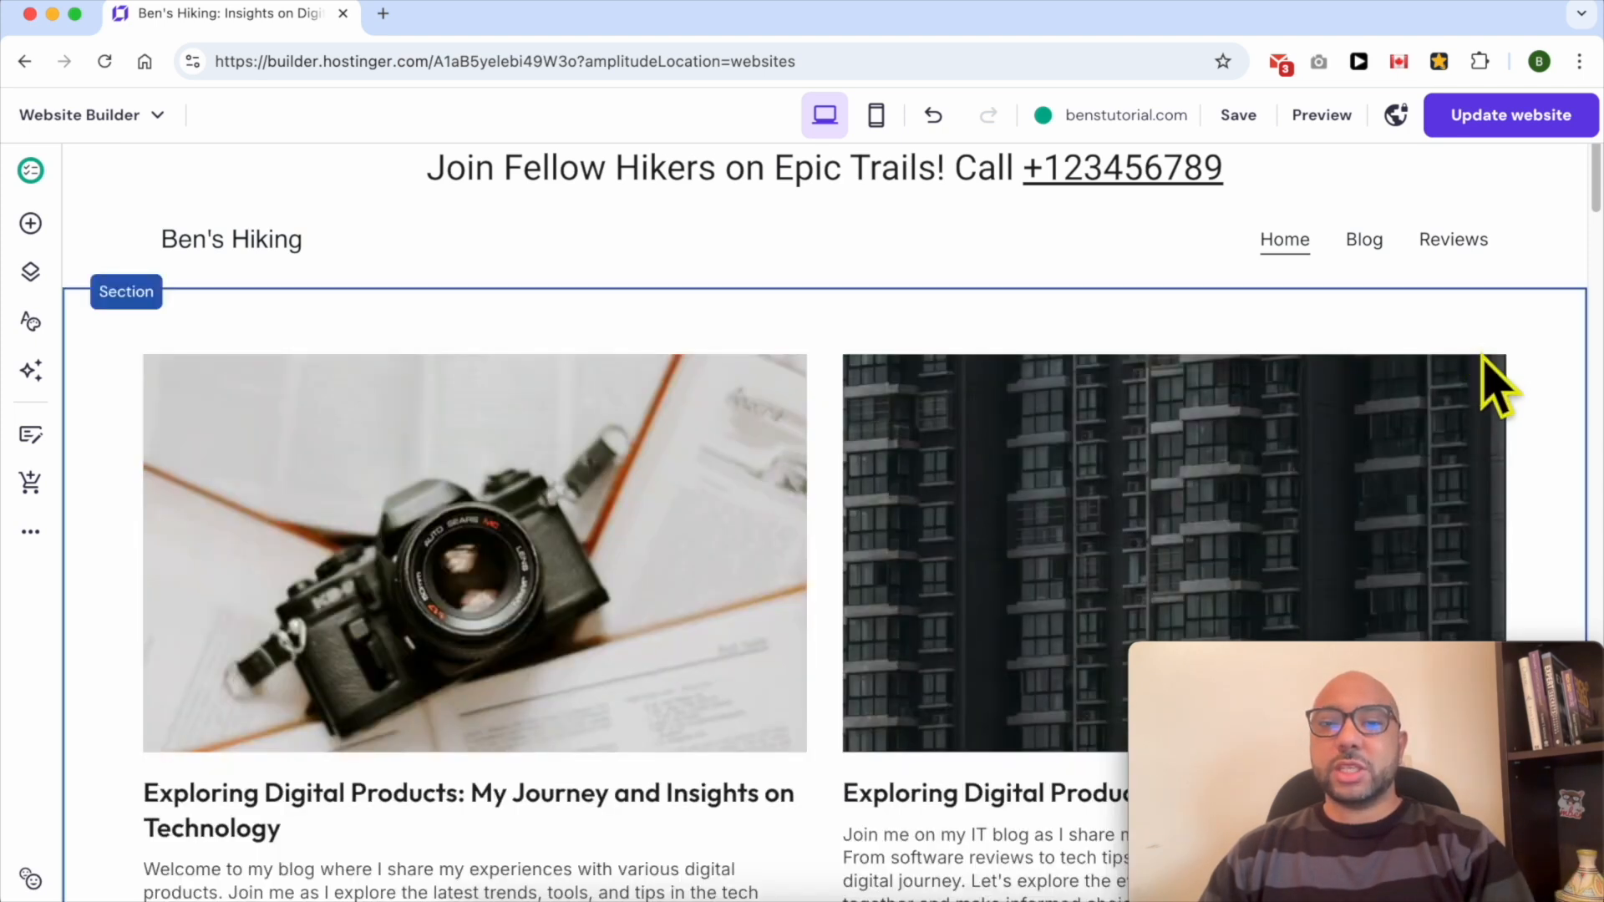
- Set the sticky bar section's background color to the blue website color #4a90e2
left_click(83, 167)
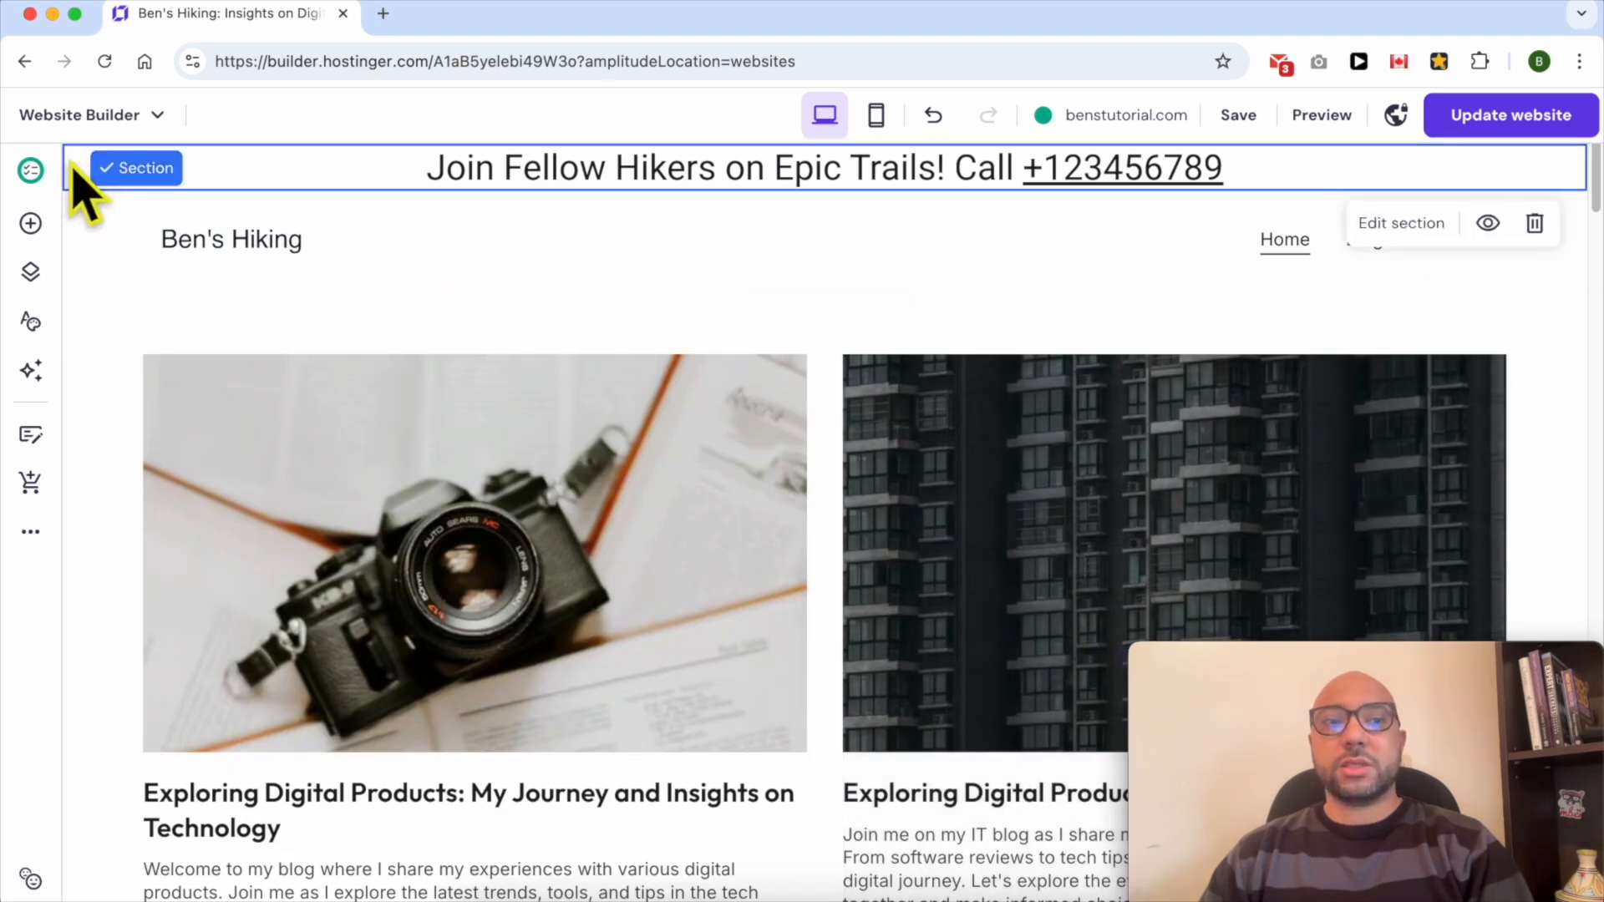
left_click(1421, 238)
left_click_drag(1412, 706, 766, 666)
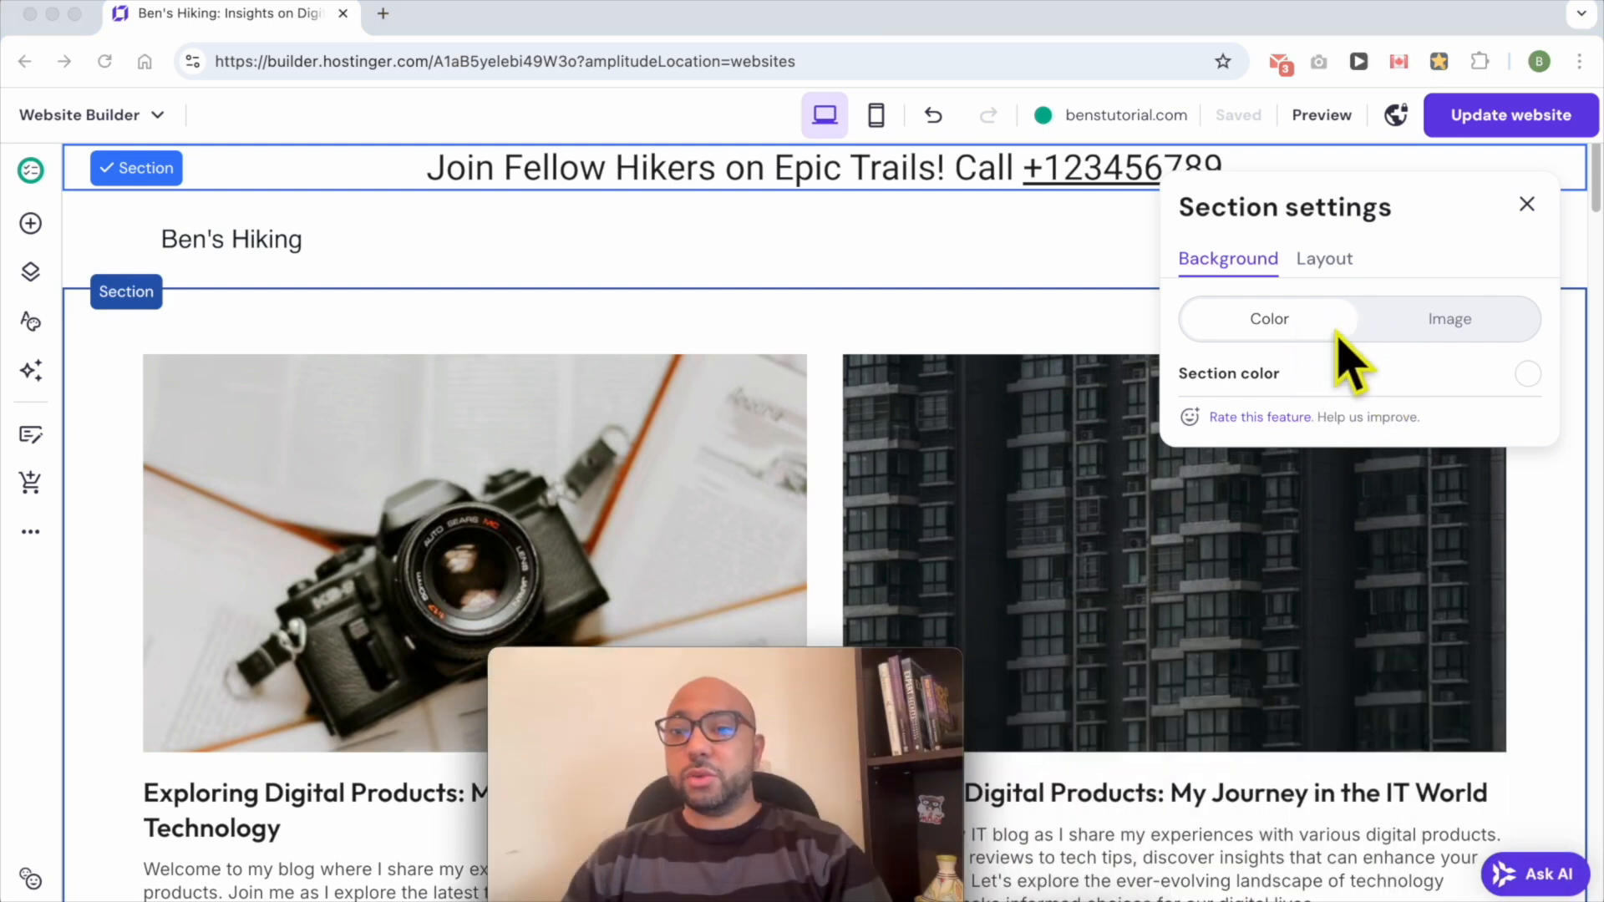
left_click(1528, 374)
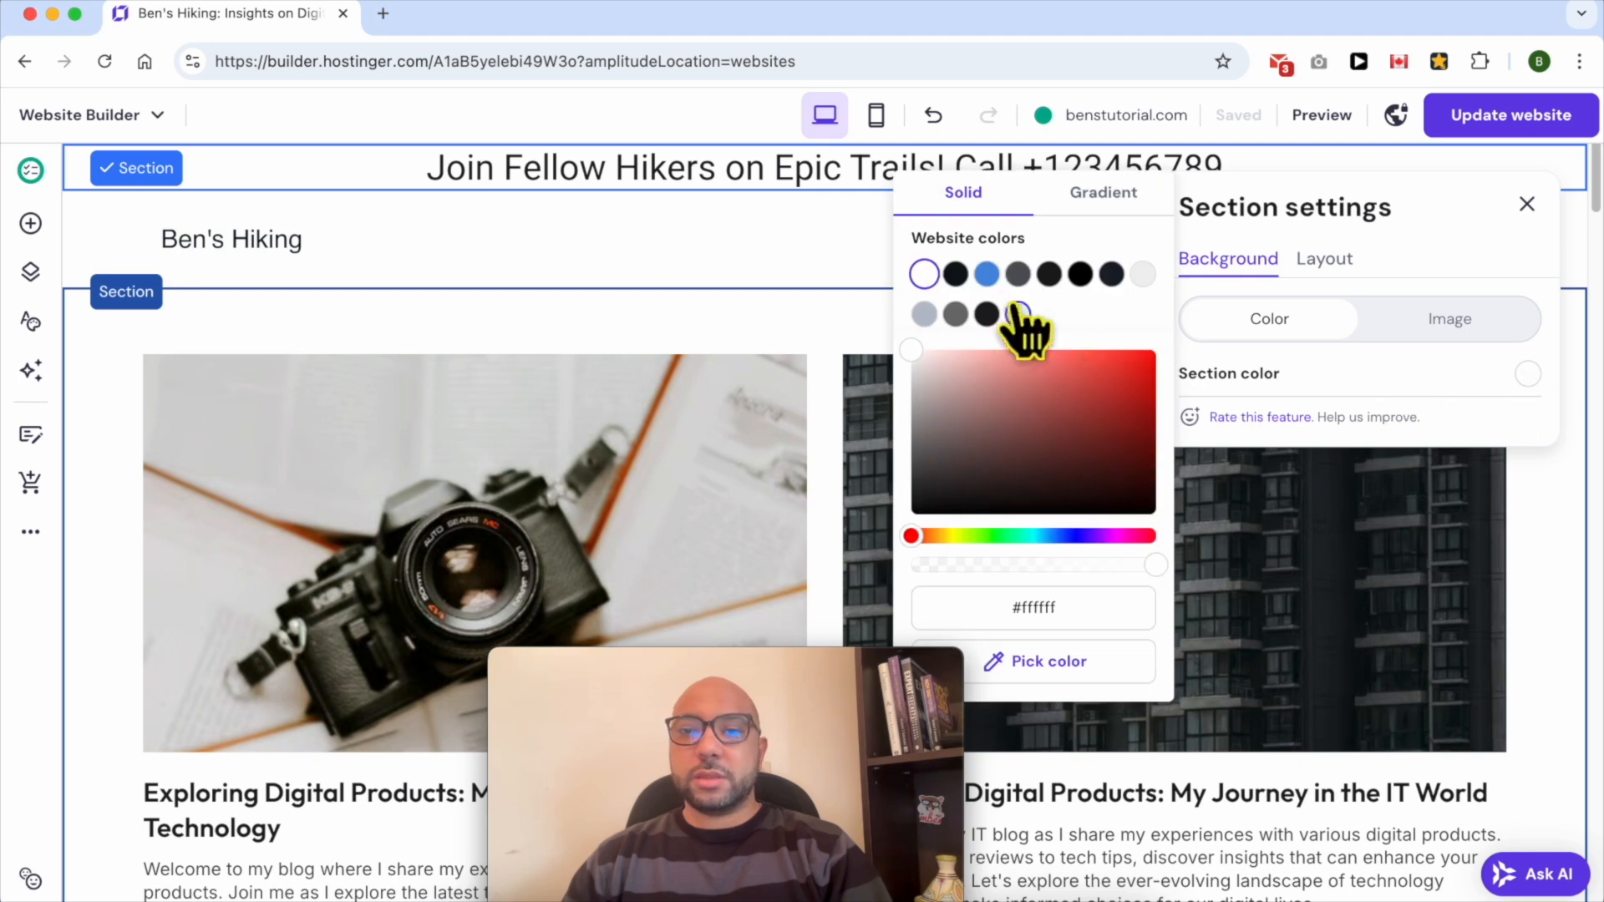
left_click(989, 277)
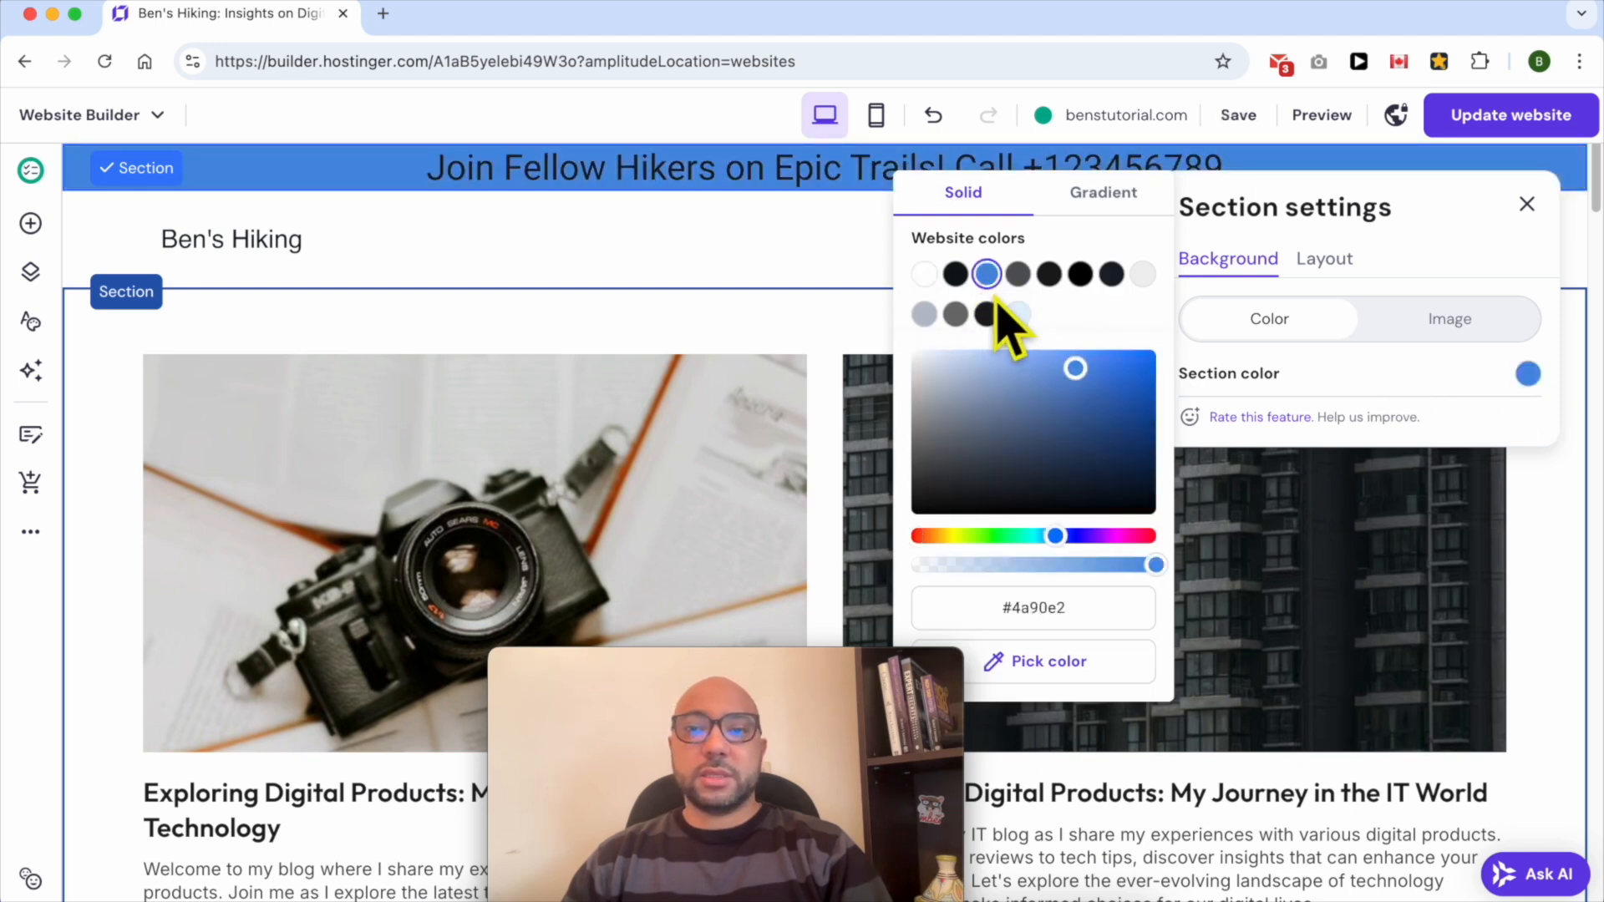
left_click(1362, 378)
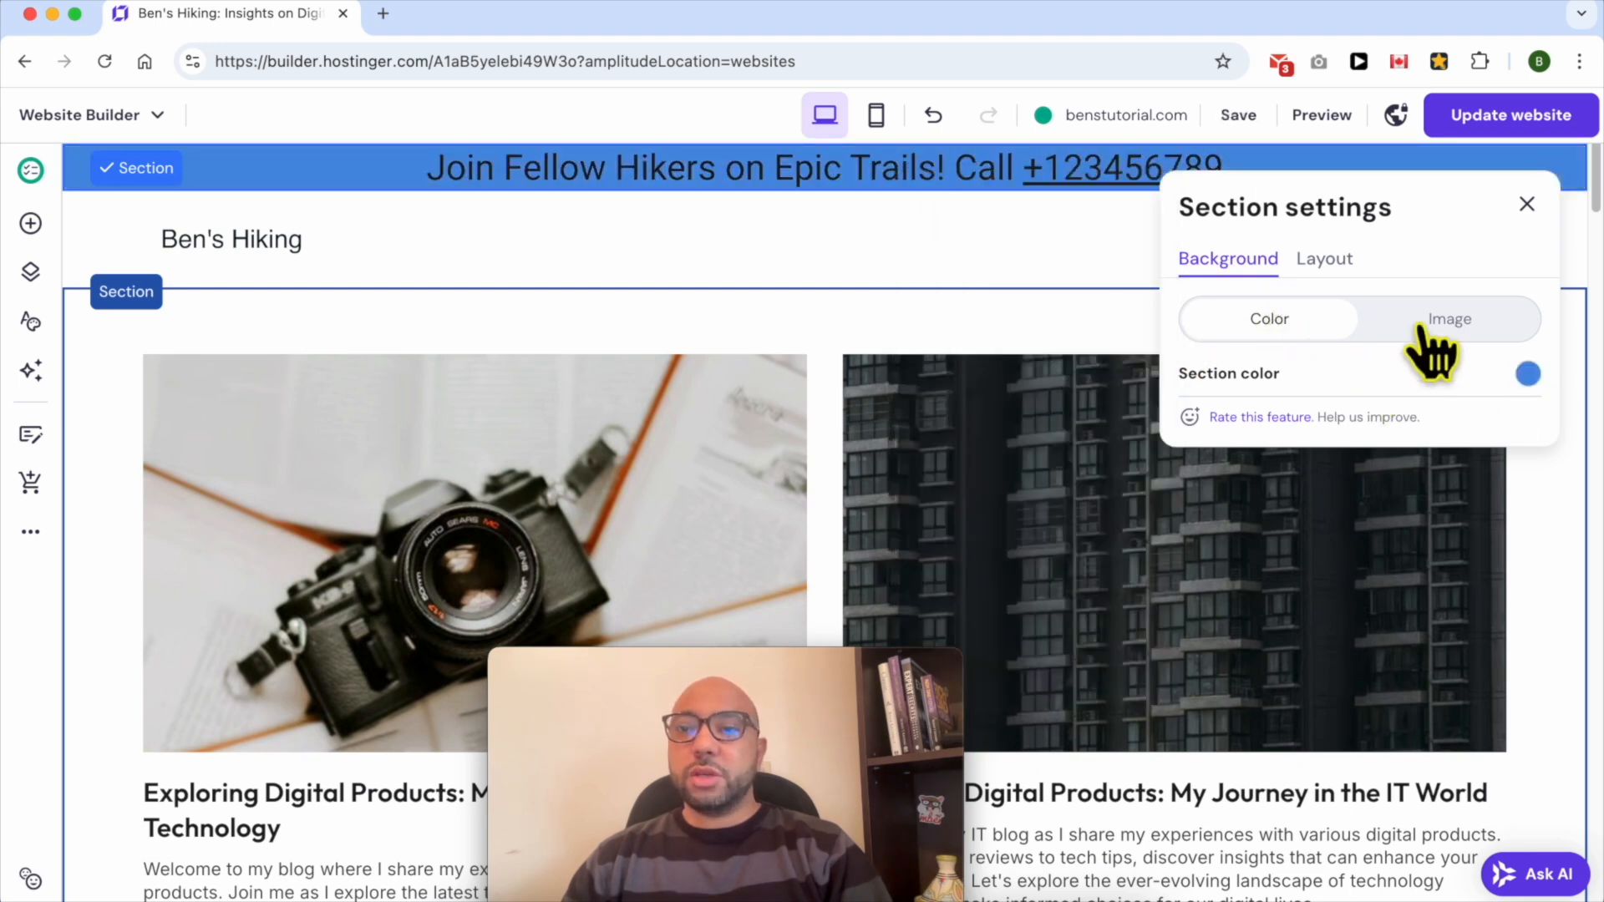
- Try adding a background image to the sticky bar section, closing the media library without choosing one
left_click(1425, 328)
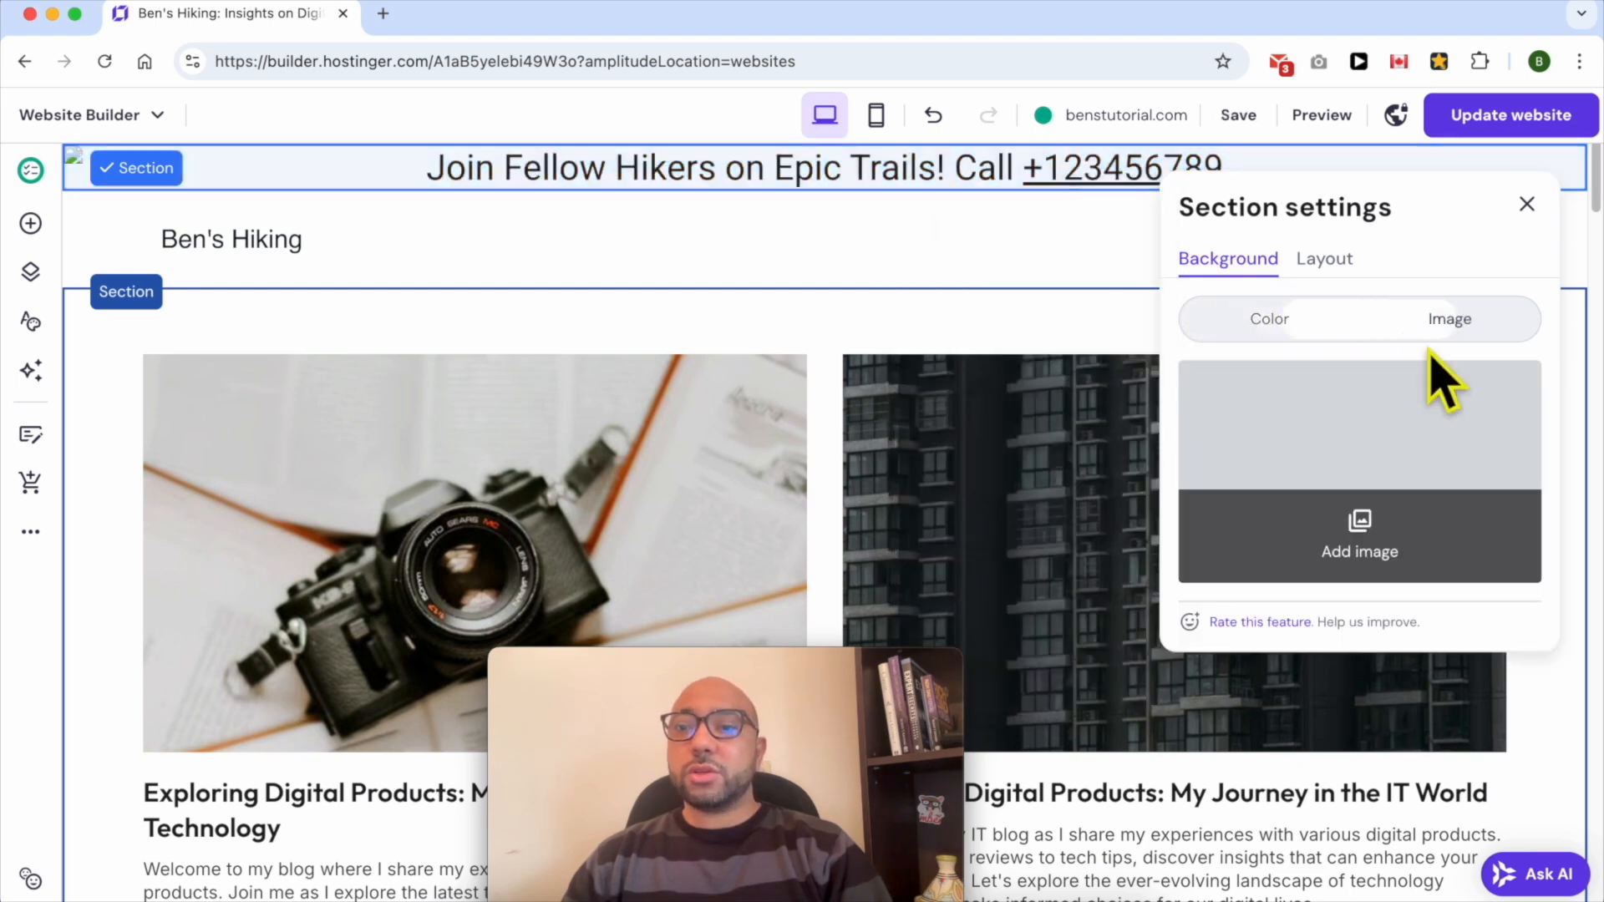
left_click(1387, 556)
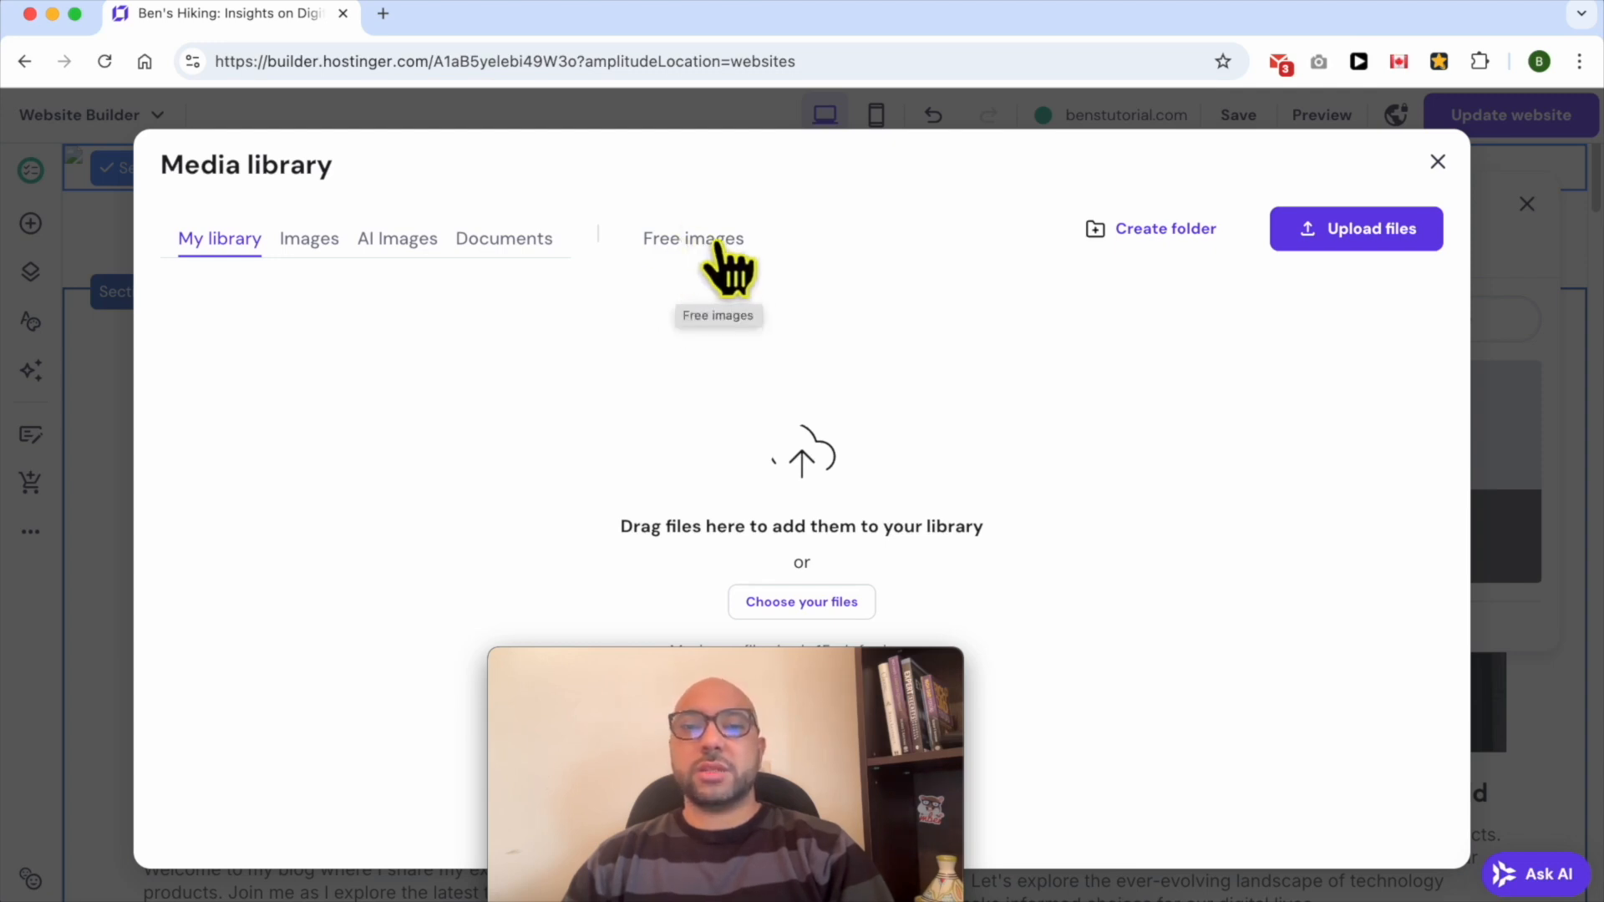
left_click(1438, 161)
- Set the sticky bar section's height to 63 and switch its background back to color
left_click(1328, 261)
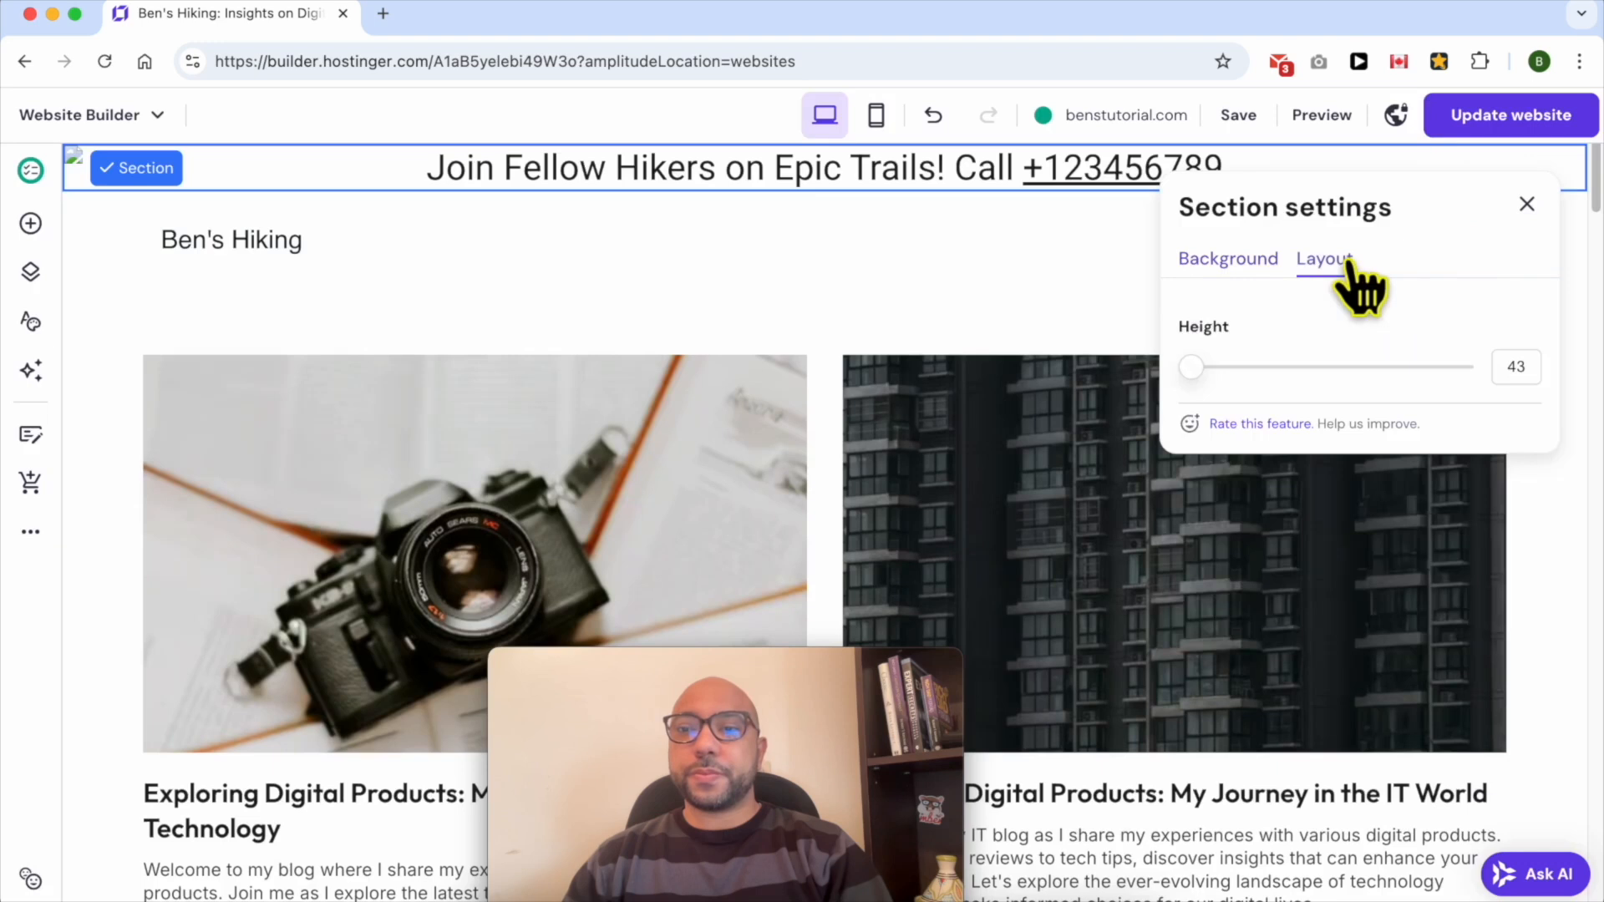
left_click_drag(1190, 366, 1283, 374)
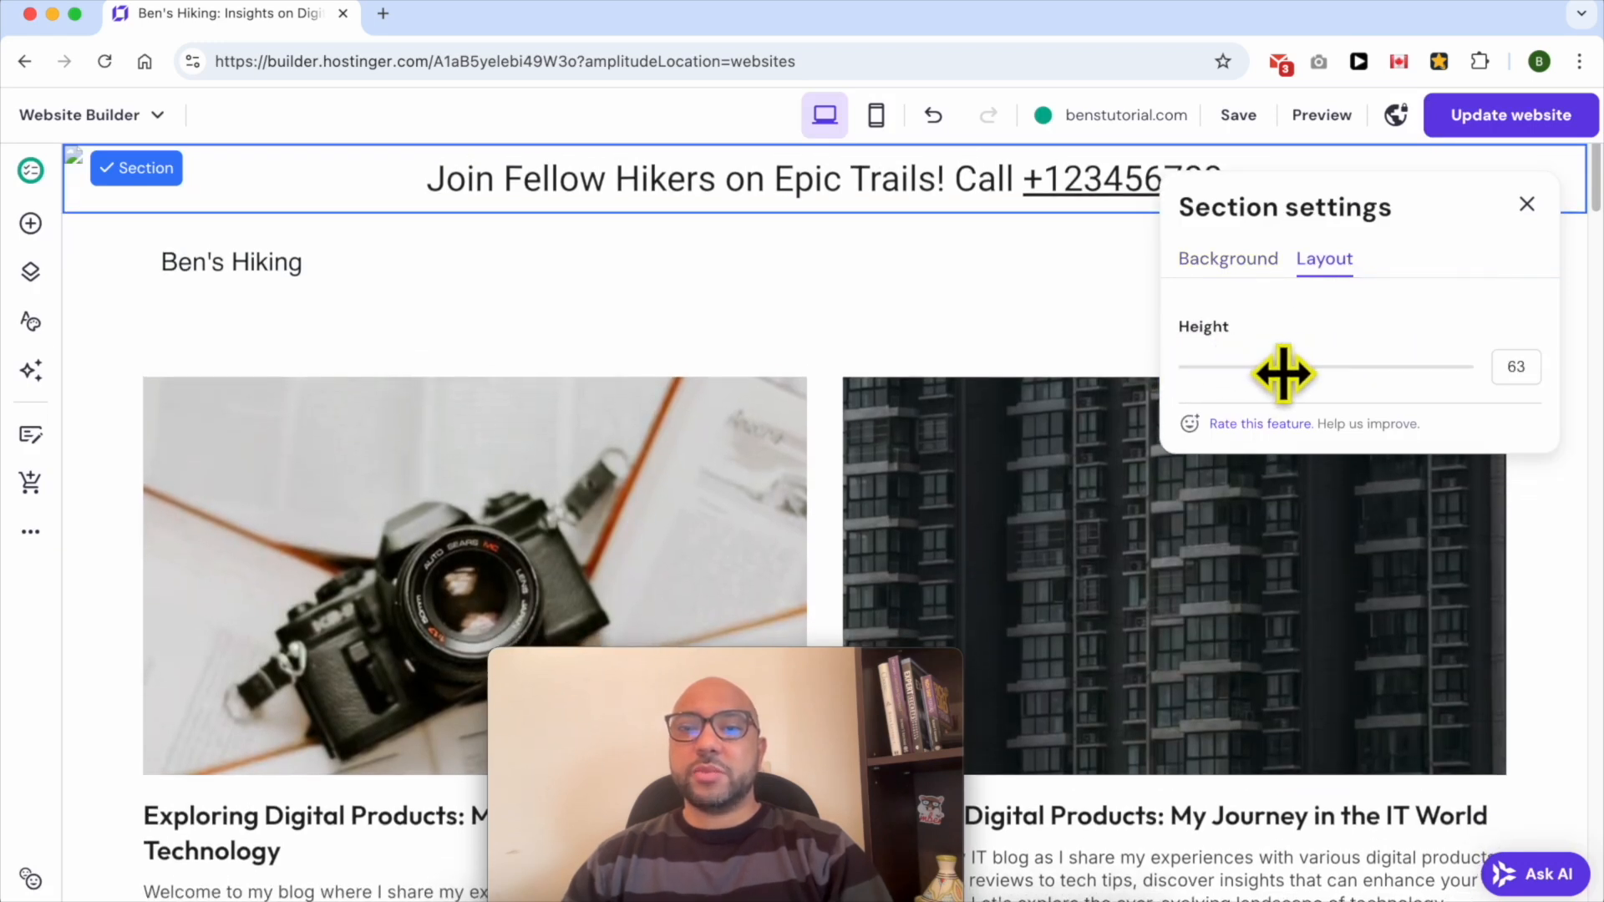
left_click(1250, 261)
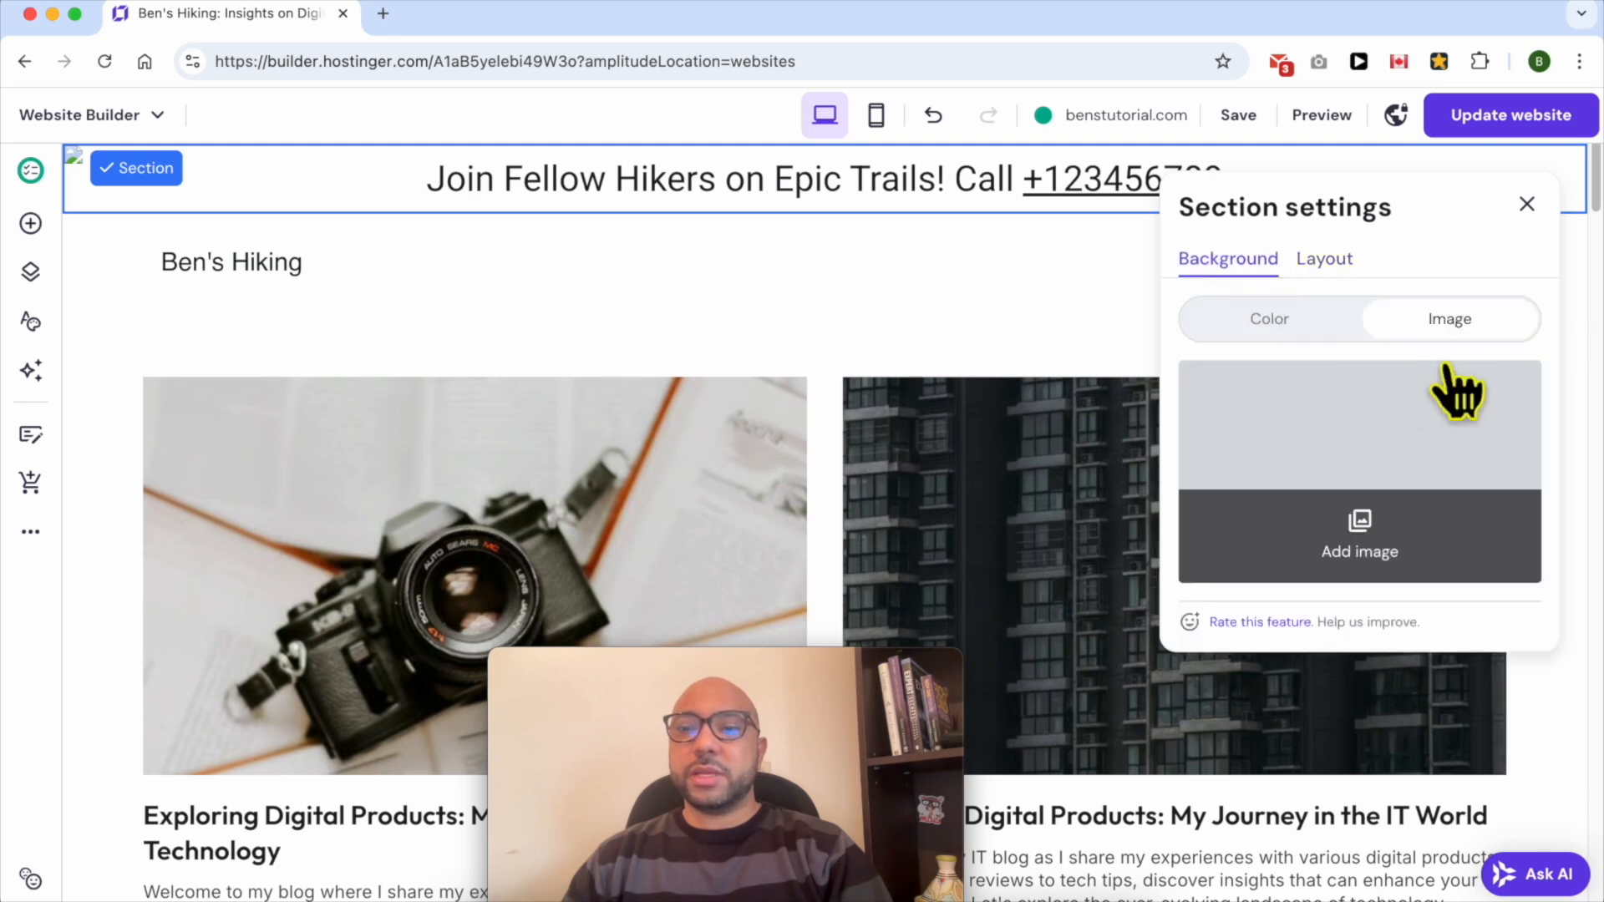
left_click(1241, 318)
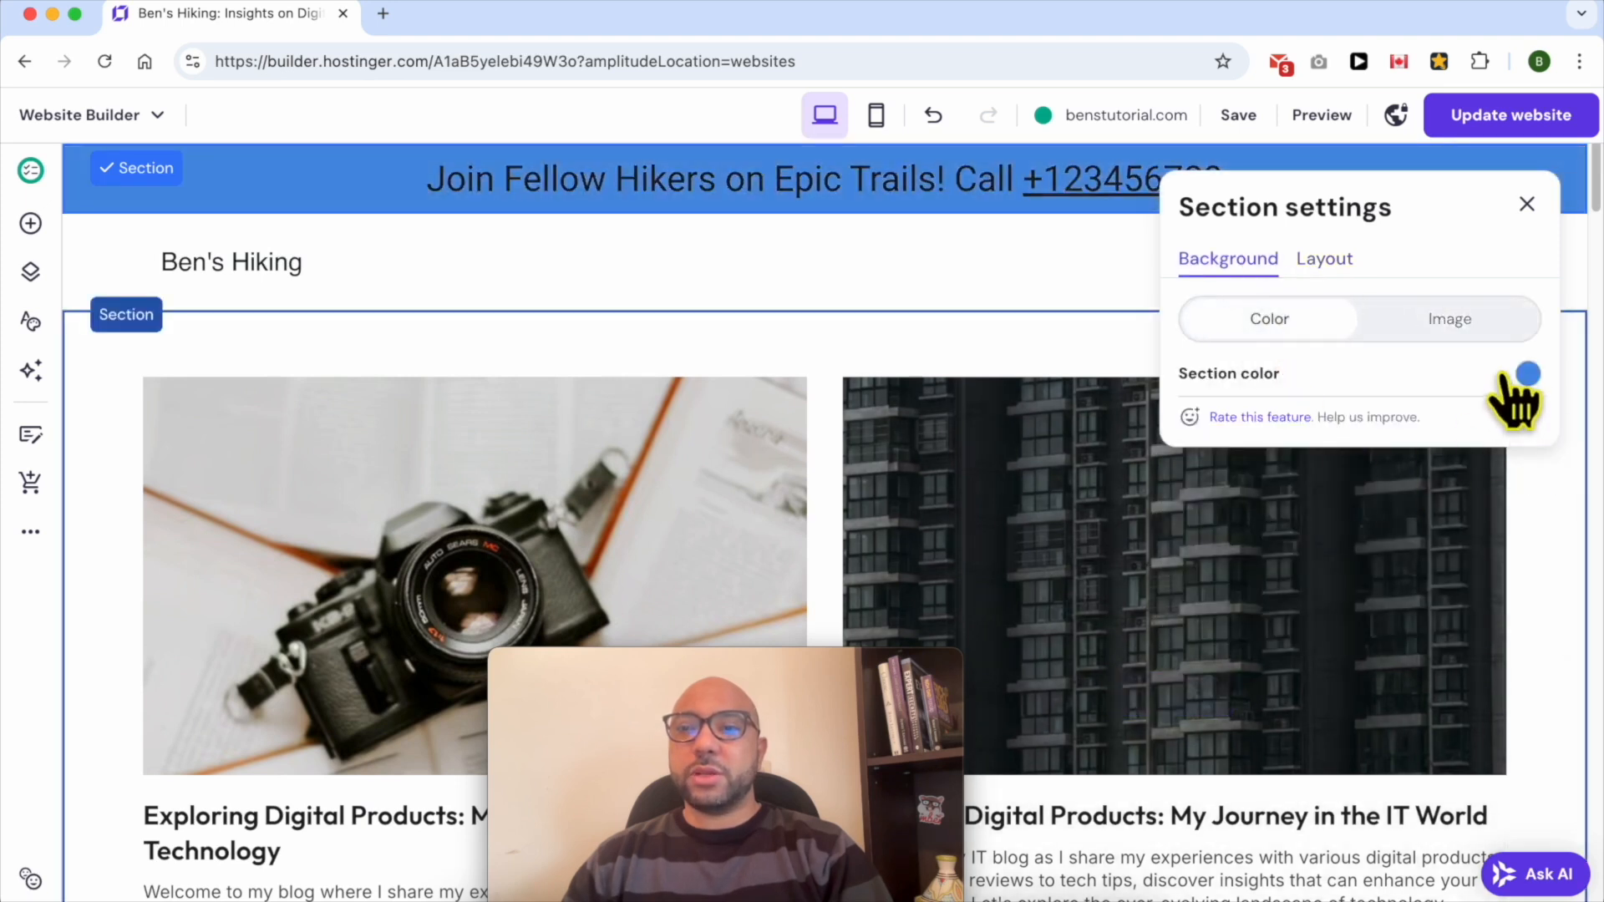
left_click(1040, 280)
- Publish the website changes and open the live site
left_click(1490, 117)
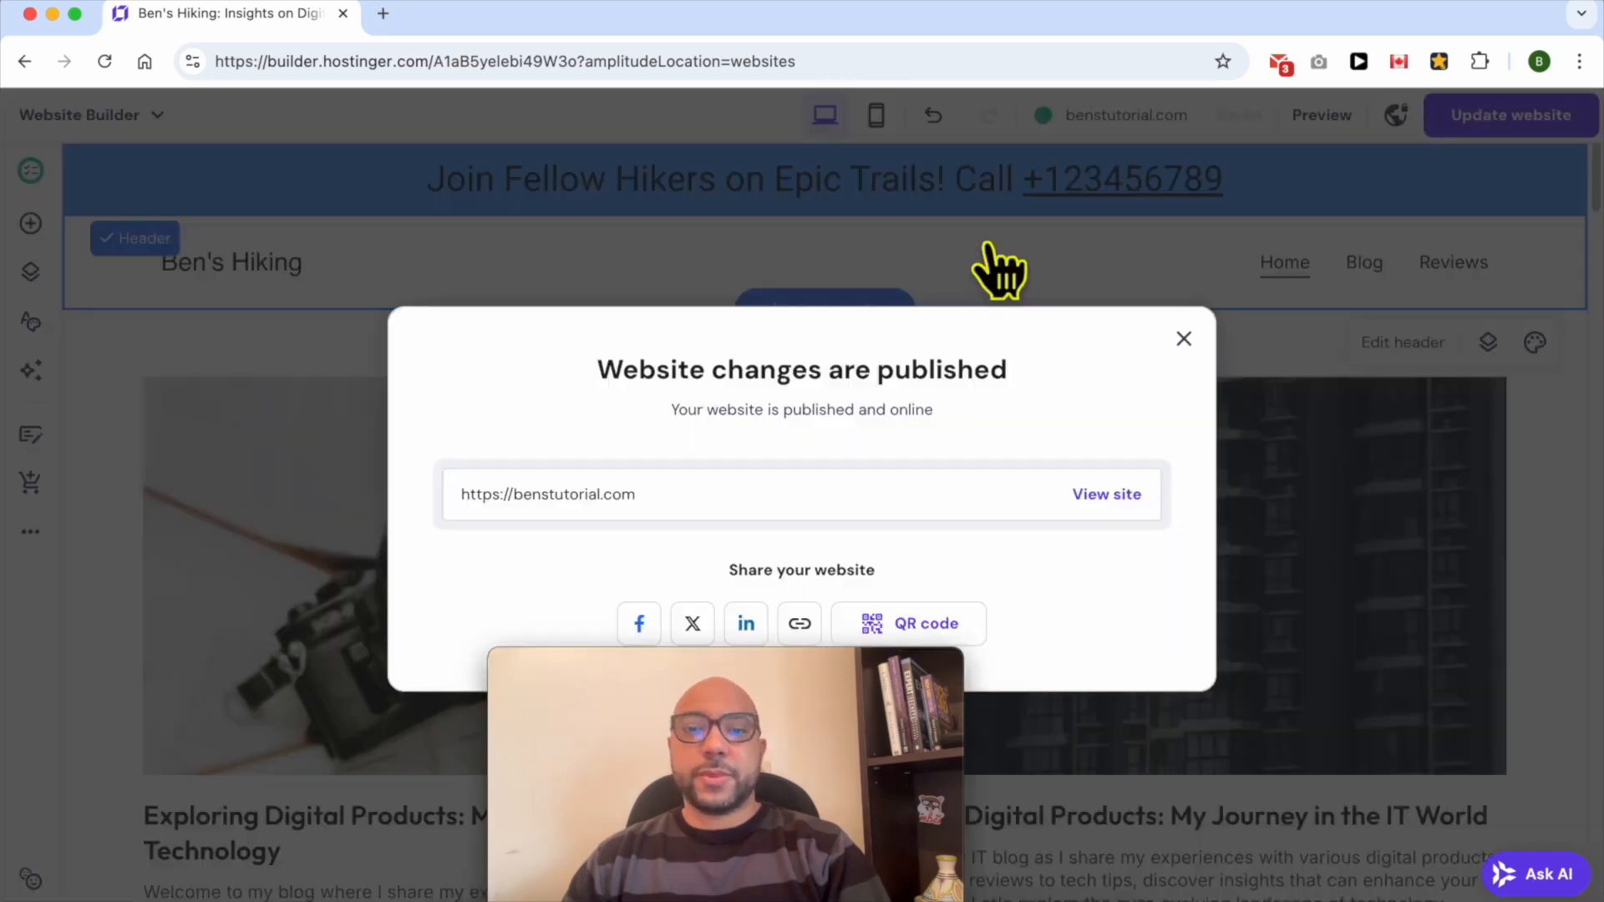
left_click(1109, 495)
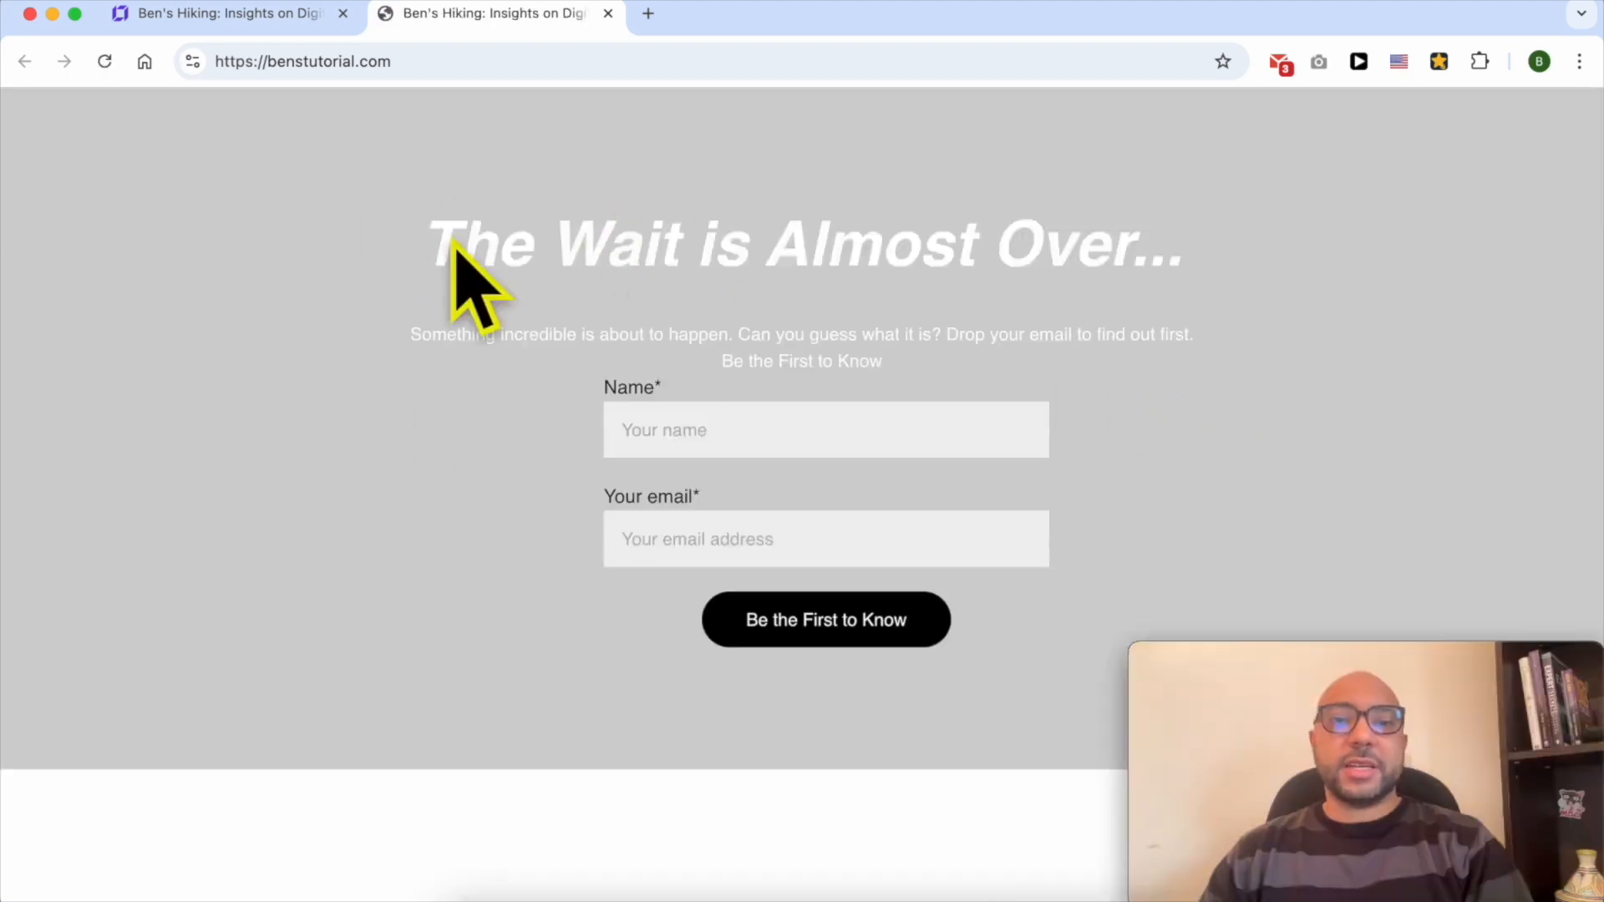
- Turn off Coming soon mode, update the website and open the live site
left_click(200, 13)
left_click(1394, 116)
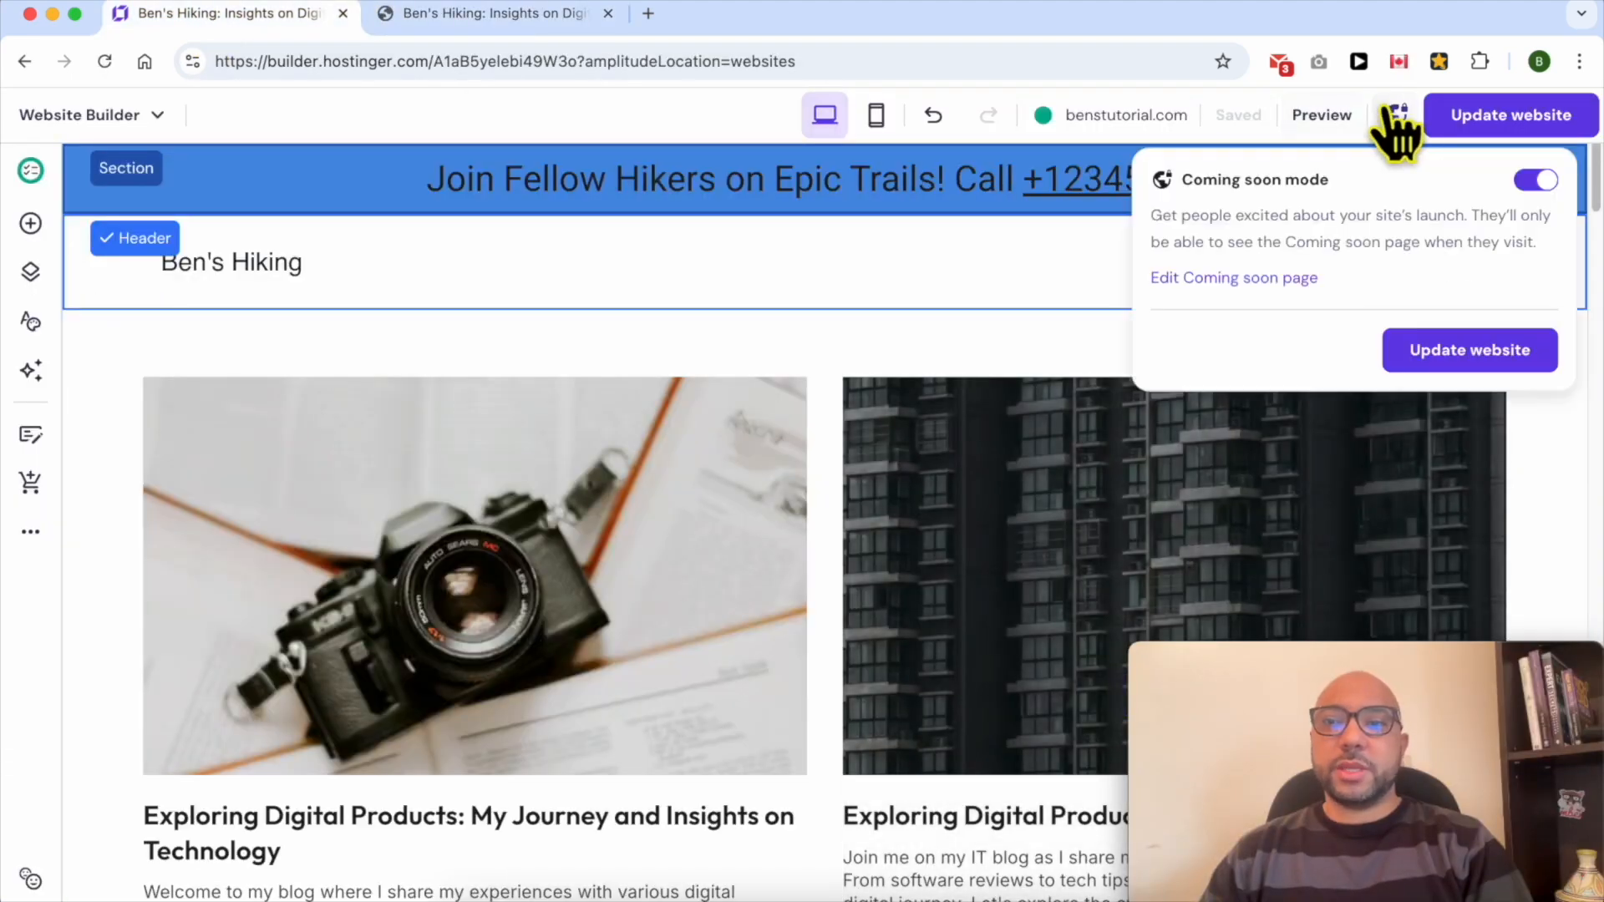
left_click(1537, 182)
left_click(1548, 342)
left_click(1086, 498)
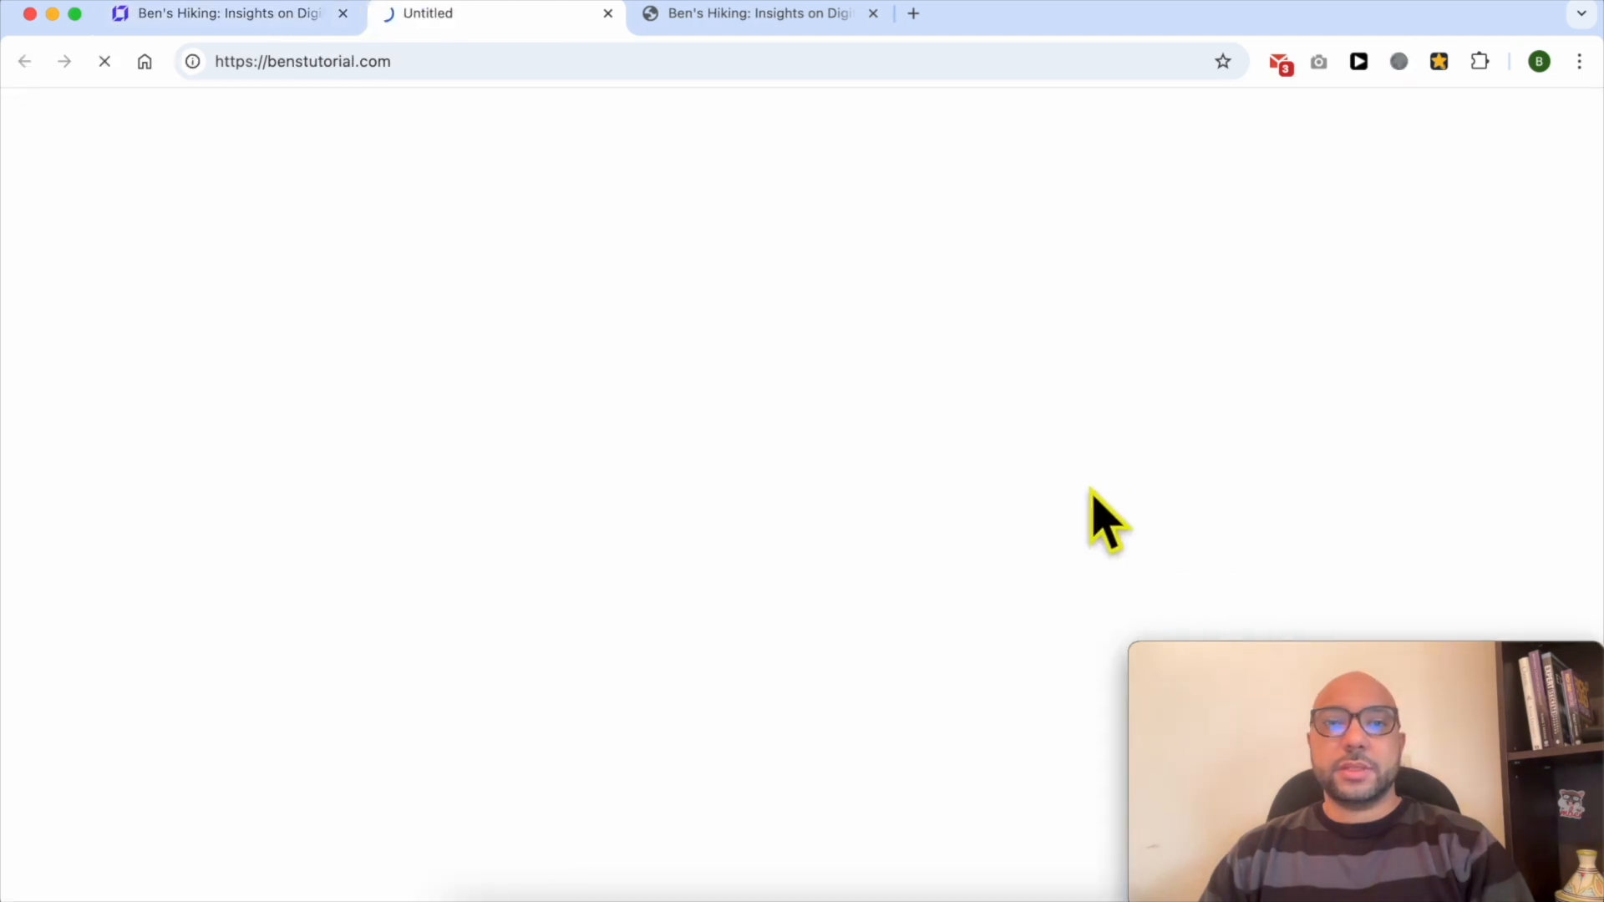
- Examine the sticky bar on the live site while scrolling down the page
left_click_drag(330, 144, 1260, 143)
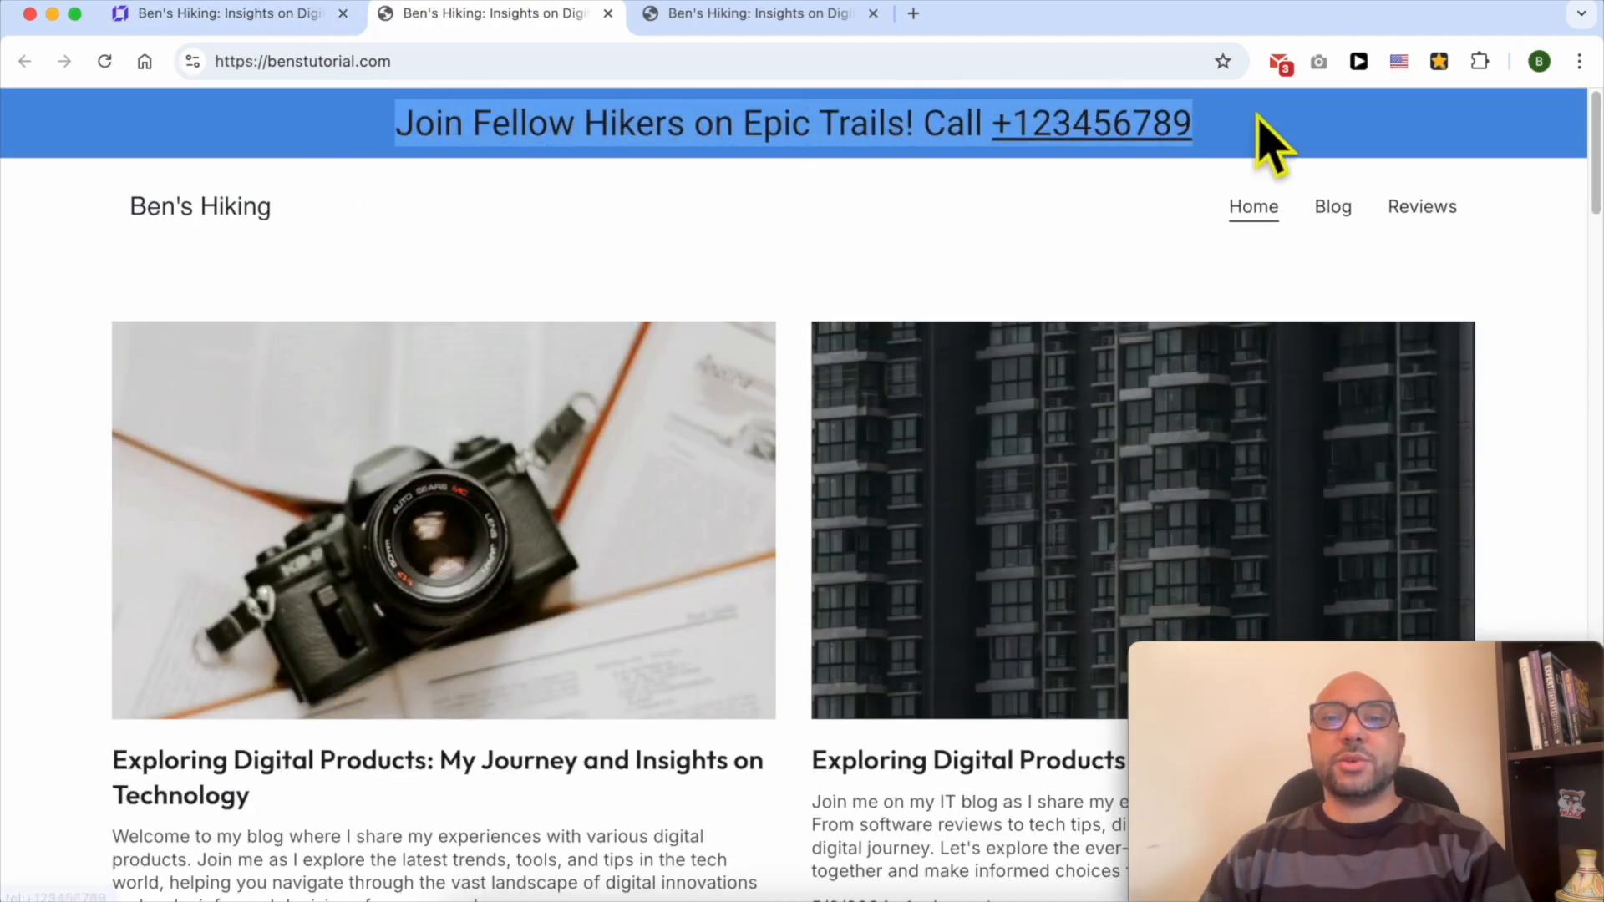
left_click(1303, 142)
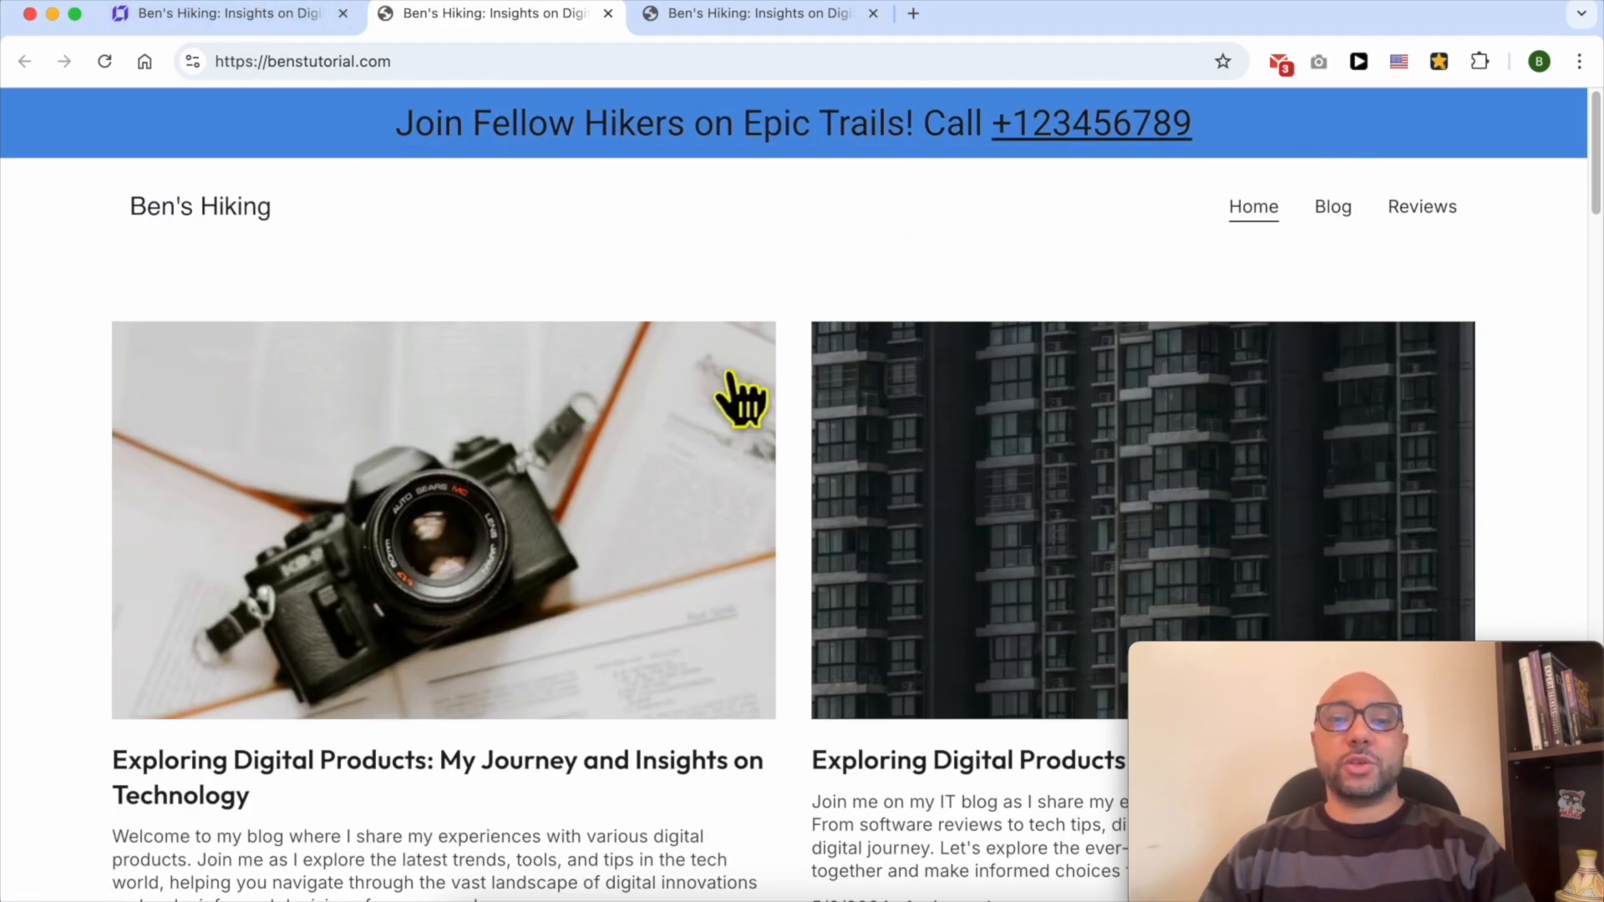
scroll(744, 401, "down", 3)
scroll(736, 501, "down", 5)
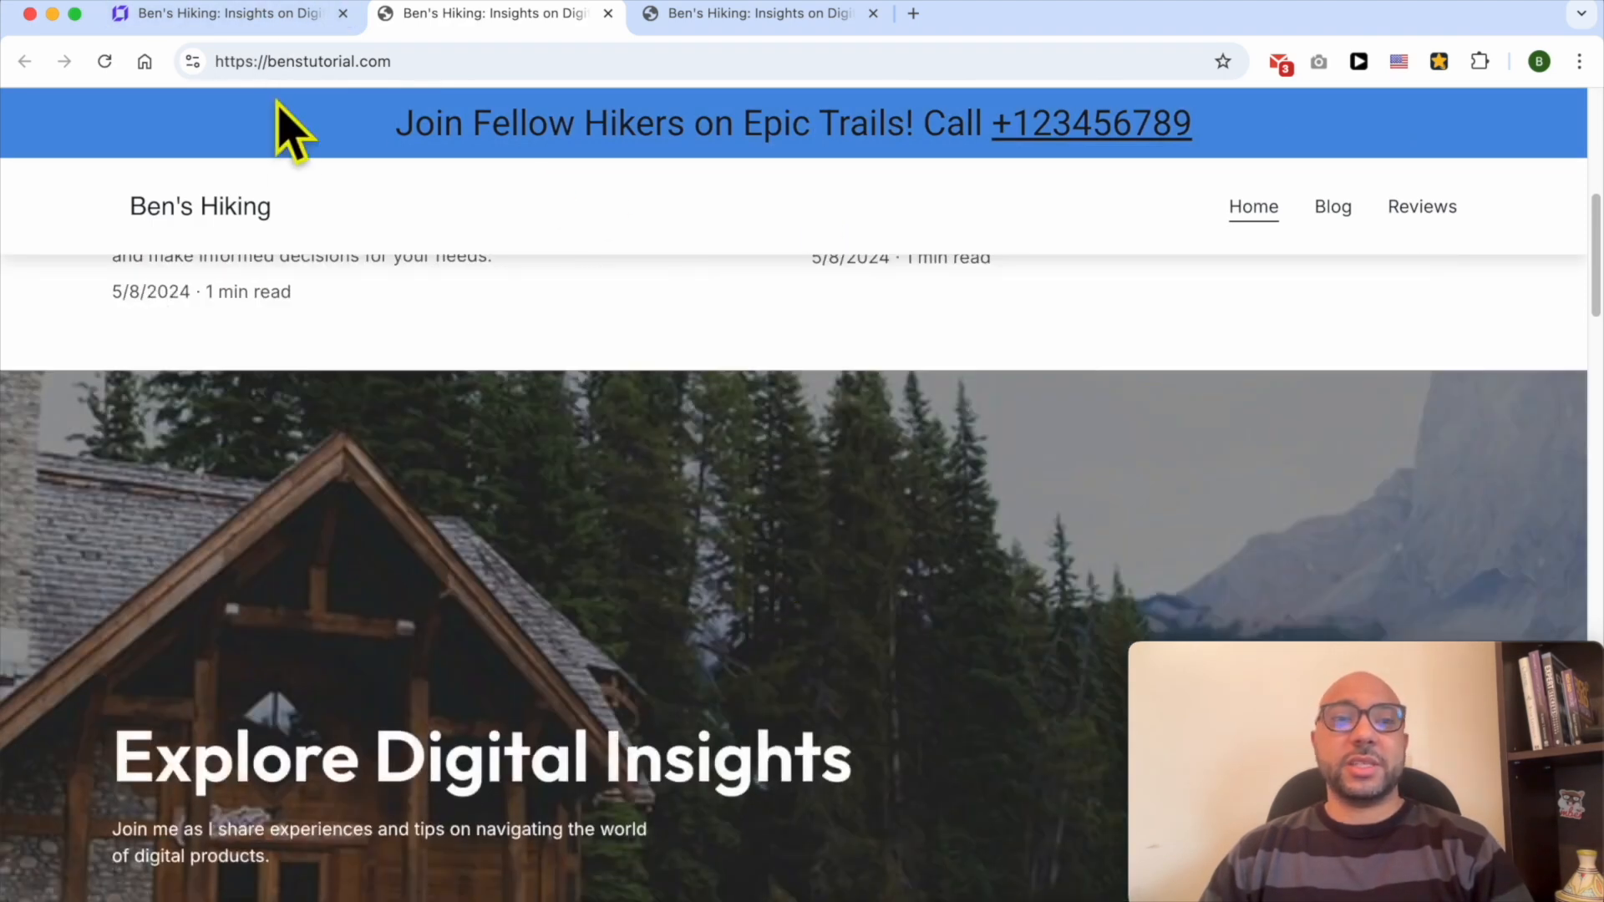
- Move the hero section back up directly below the header
left_click(280, 15)
scroll(773, 478, "down", 5)
left_click(1050, 387)
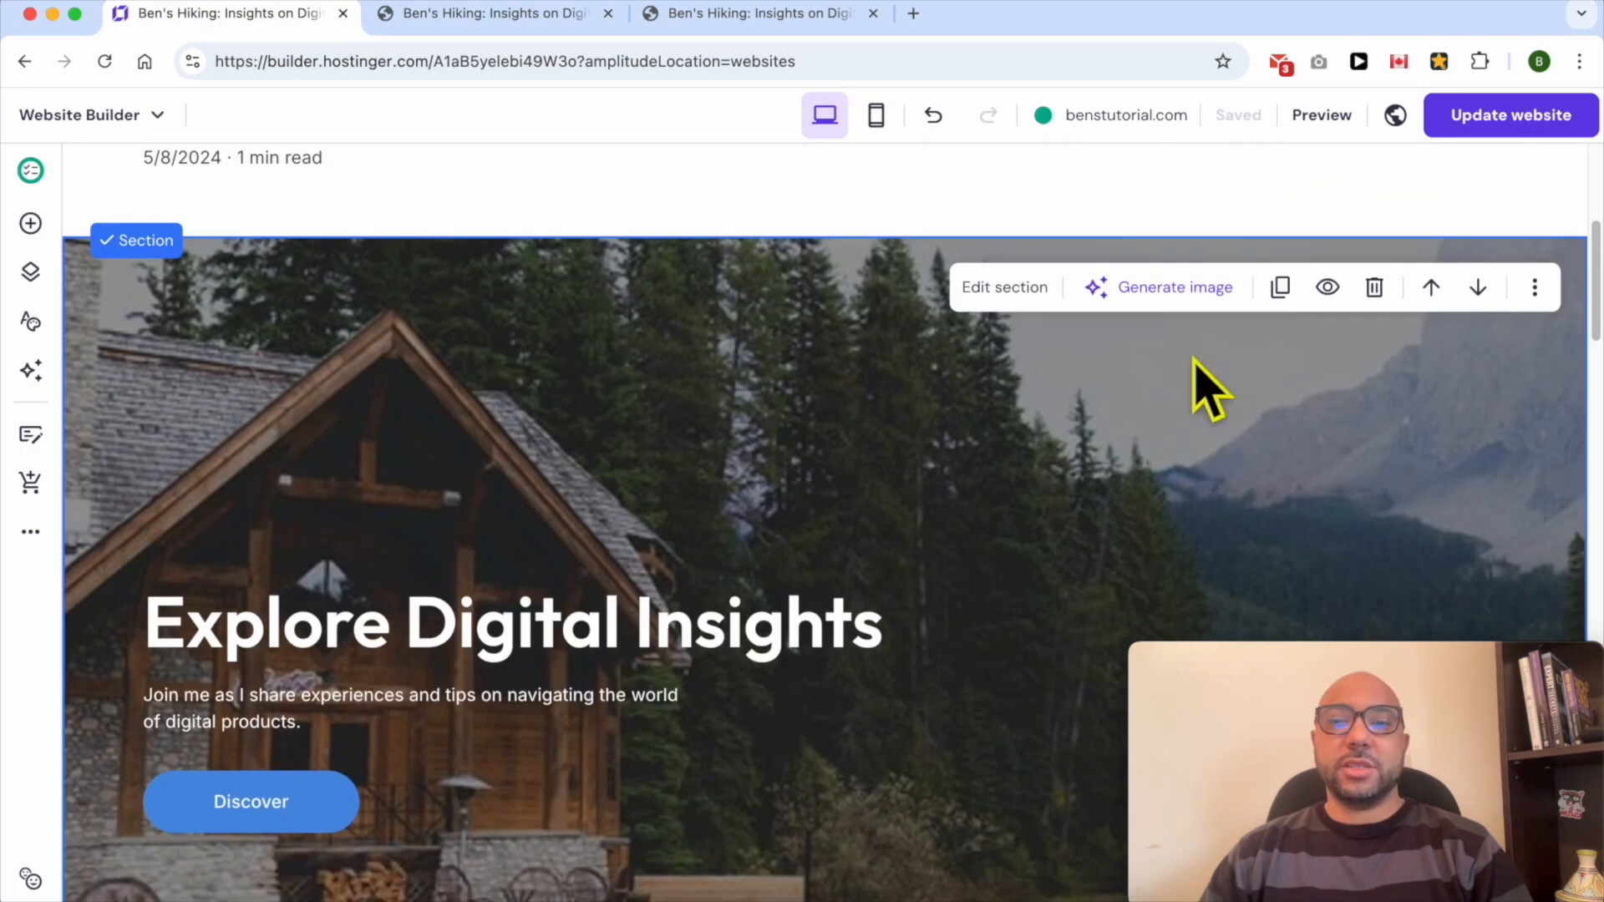
left_click(1431, 287)
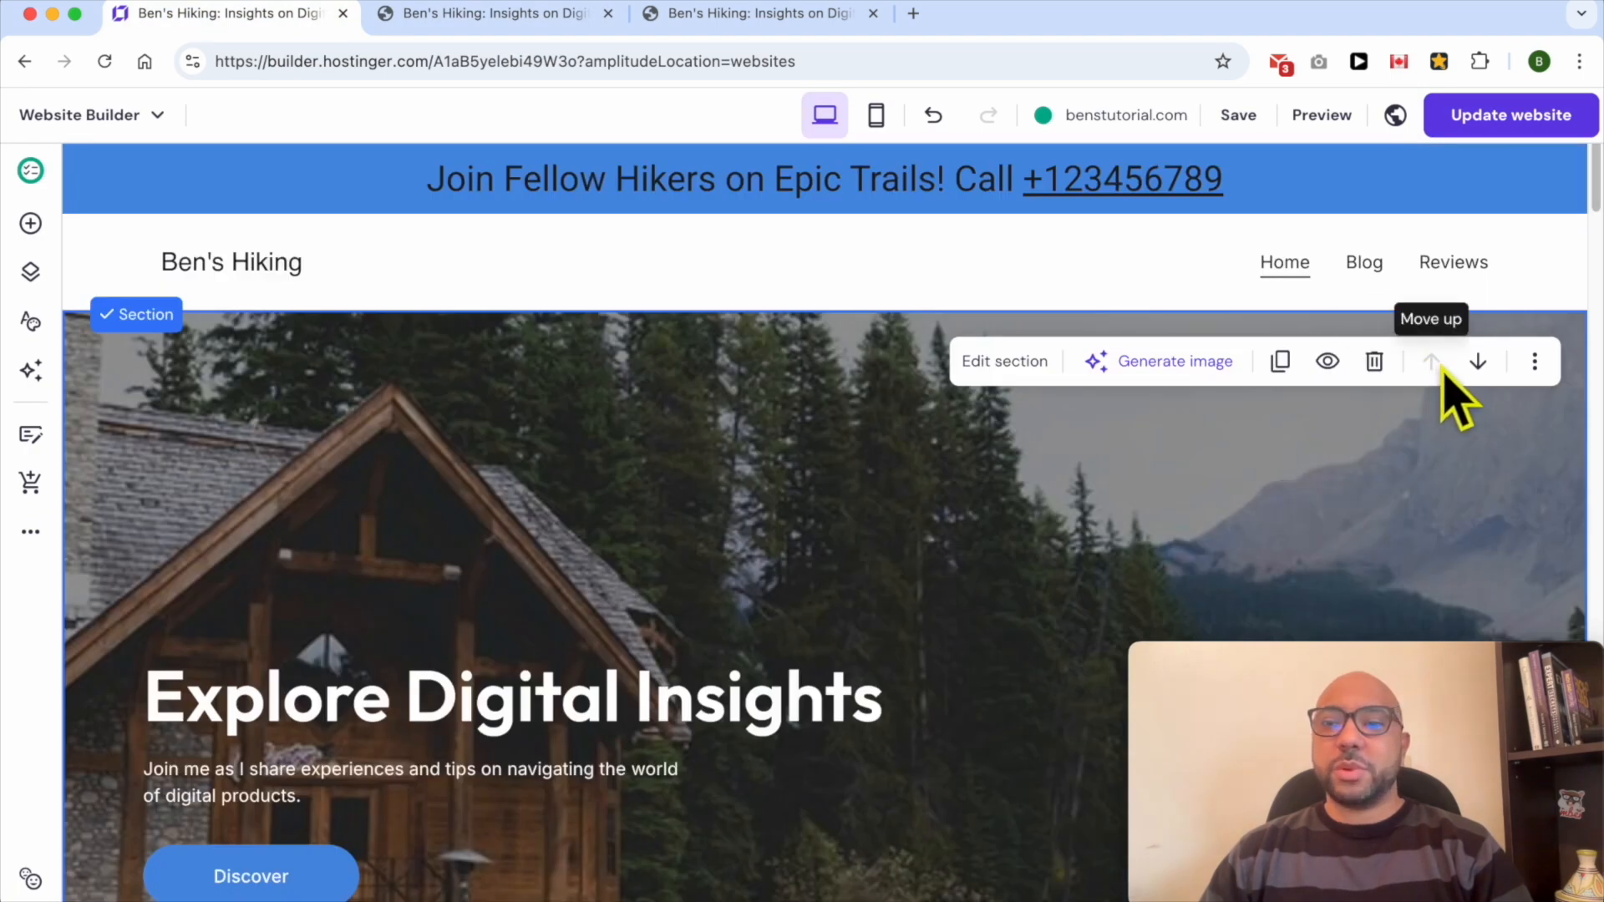
- Update the website and view the sticky bar on the live site
left_click(1513, 117)
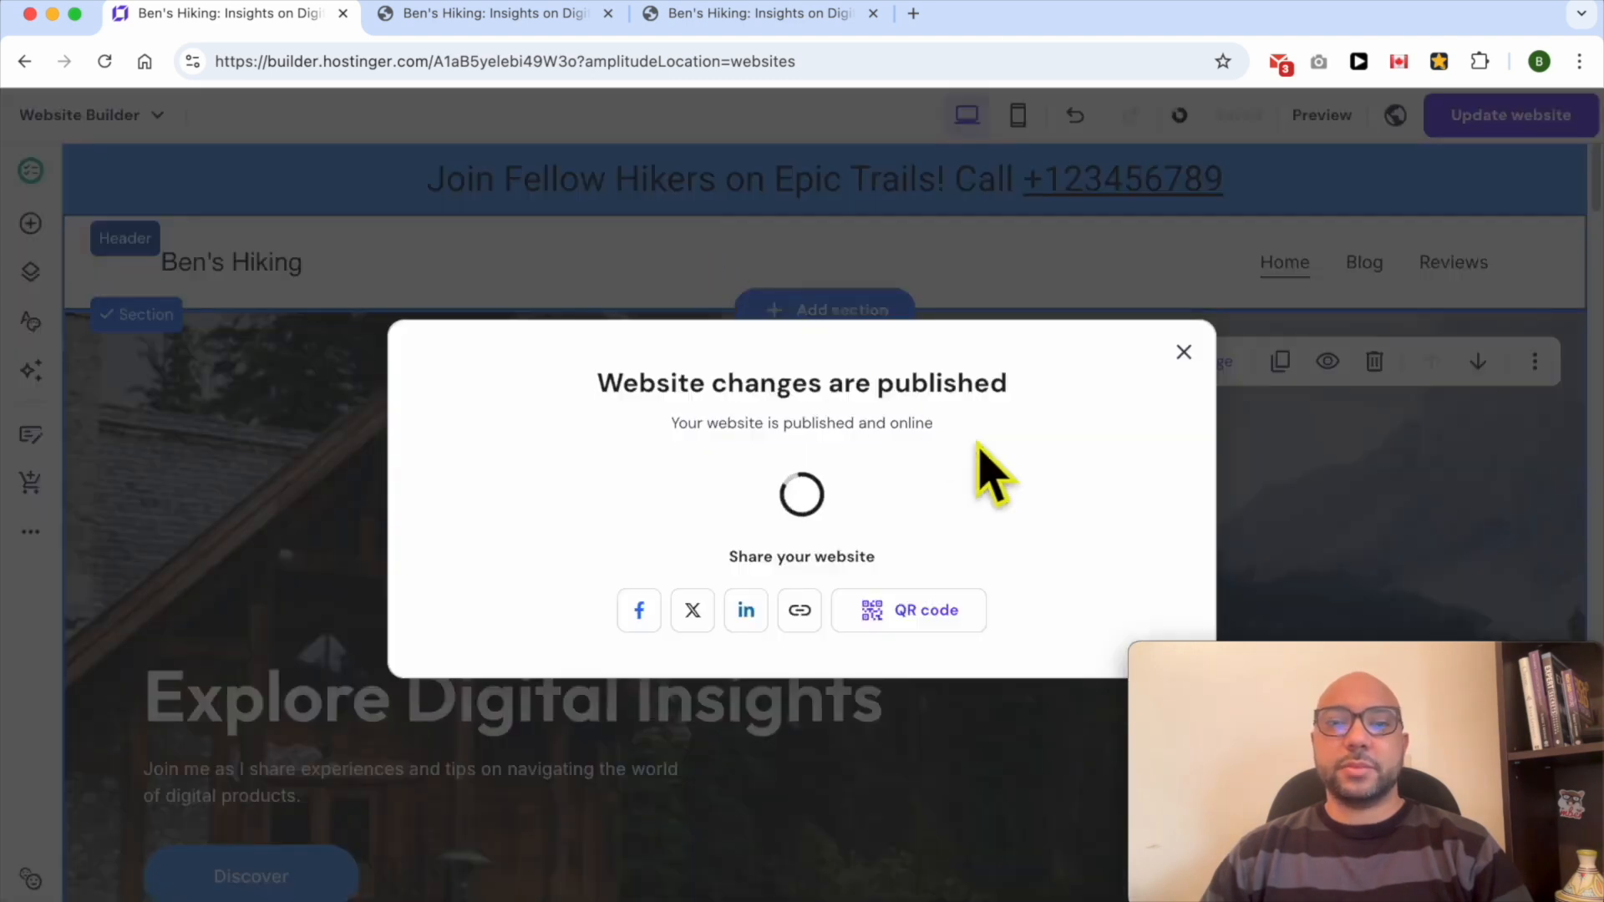
left_click(1088, 493)
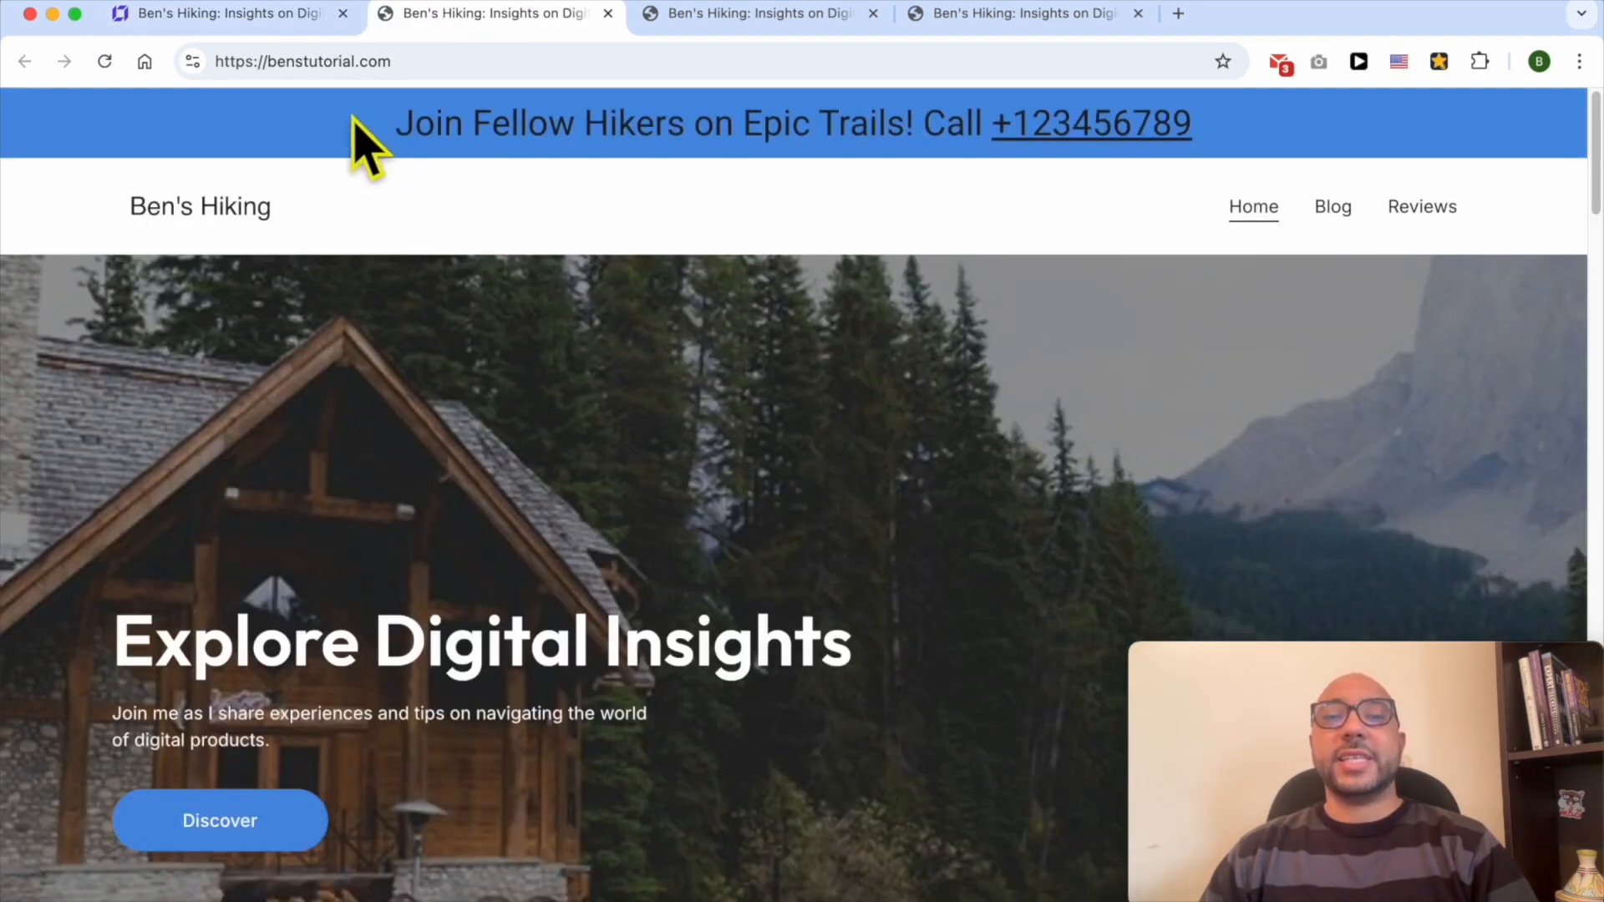
left_click_drag(348, 119, 1251, 119)
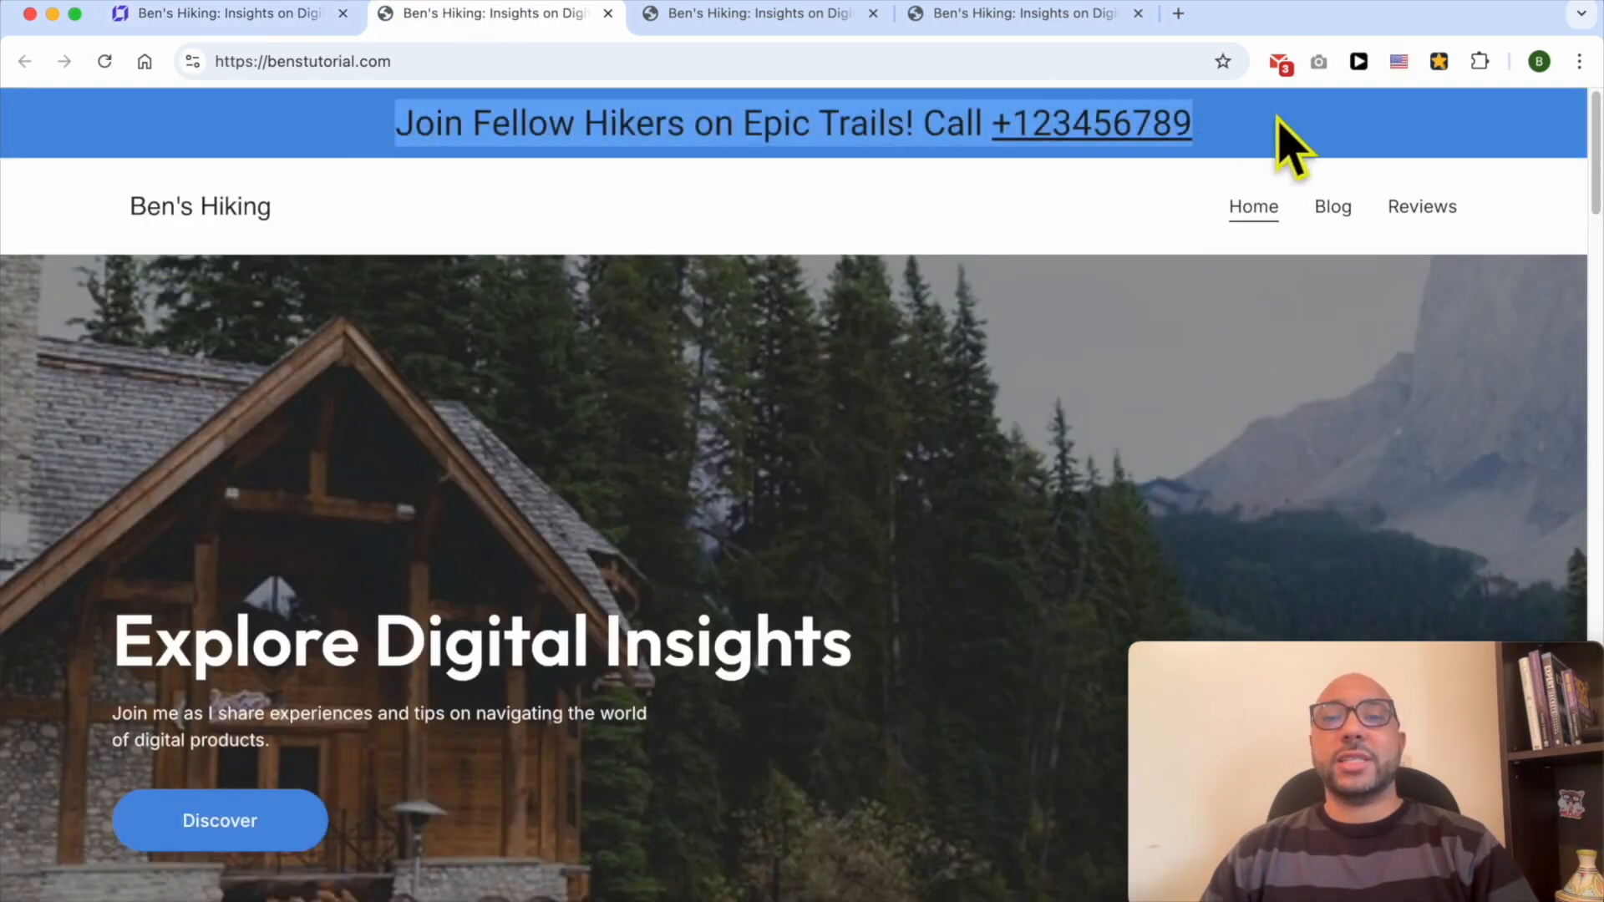